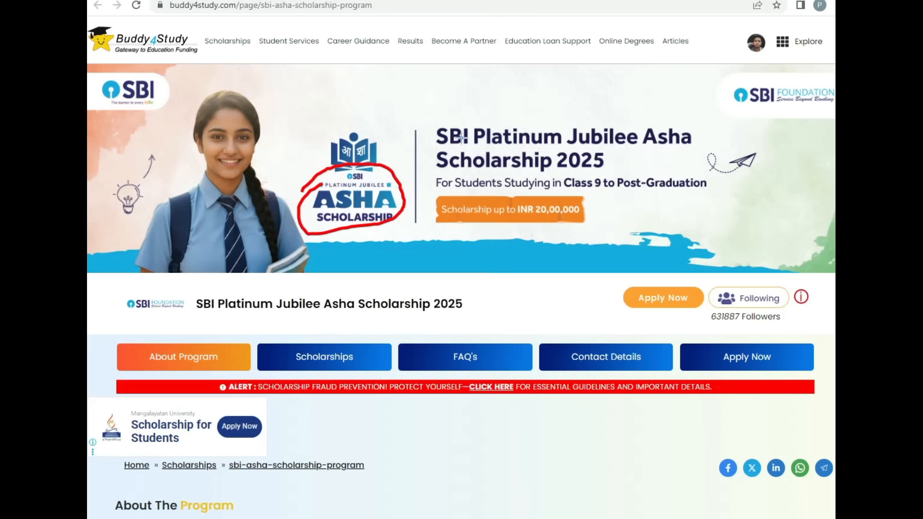
# Underline the scholarship title and the Class 9 to Post-Graduation range, circle the INR 20,00,000 amount on the banner, and clear the markings.
pyautogui.moveTo(444, 144); pyautogui.dragTo(548, 149)
pyautogui.moveTo(621, 148); pyautogui.dragTo(680, 138)
pyautogui.moveTo(454, 183); pyautogui.dragTo(698, 192)
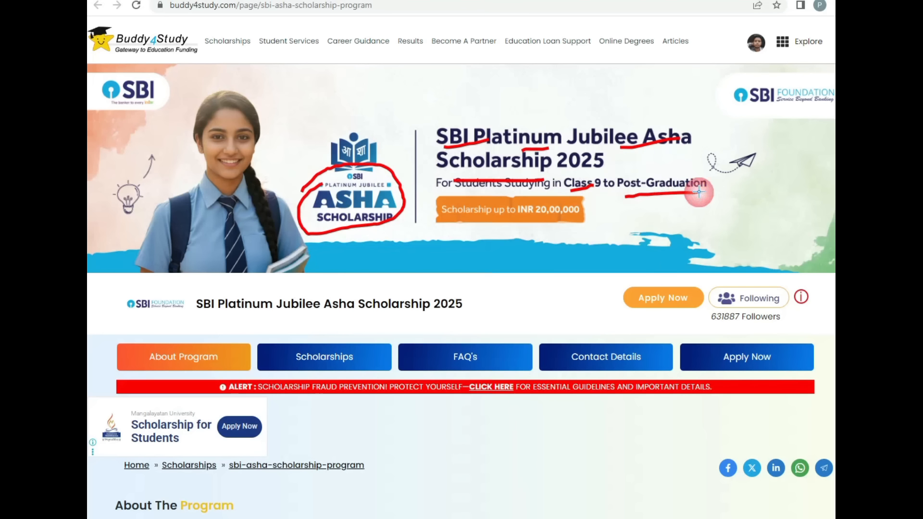
pyautogui.moveTo(420, 209)
pyautogui.mouseDown()
pyautogui.moveTo(455, 193)
pyautogui.moveTo(591, 191)
pyautogui.moveTo(524, 235)
pyautogui.moveTo(445, 195)
pyautogui.mouseUp()
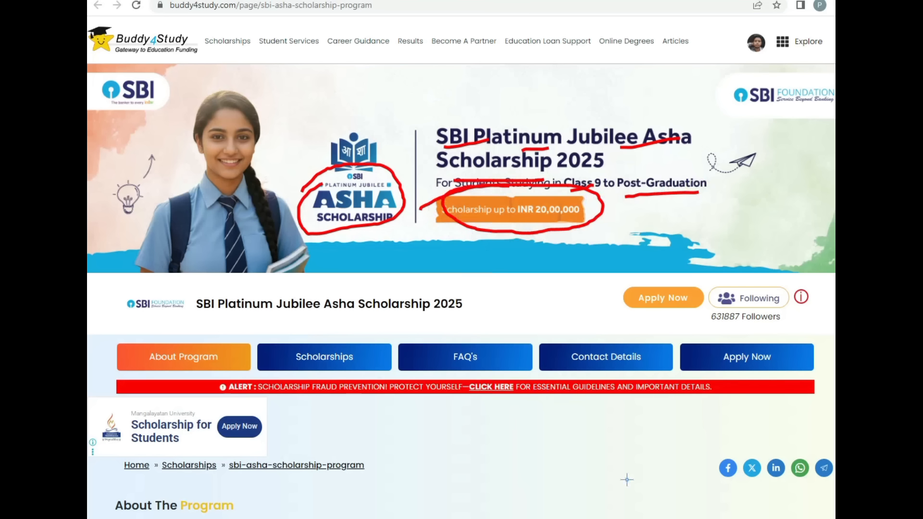
pyautogui.press('Escape')
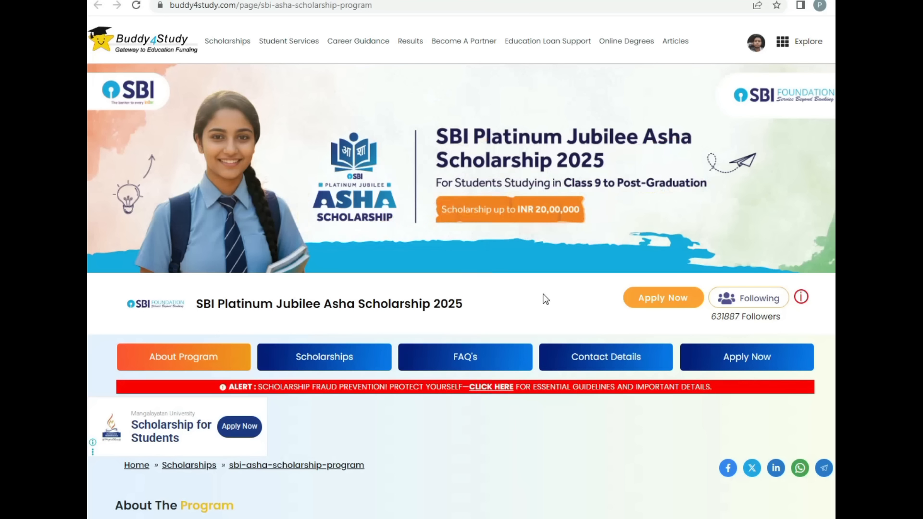
# Annotate the School Students card with 9-12 and circle its INR 15,000 benefit, plus the Undergraduate label and its INR 75,000 benefit.
pyautogui.scroll(-5, 544, 298)
pyautogui.scroll(-6, 445, 282)
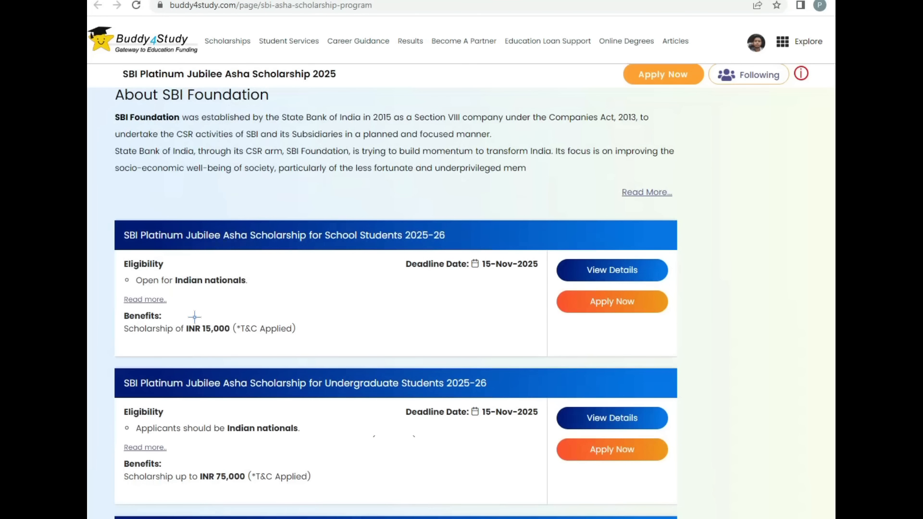
pyautogui.moveTo(321, 288)
pyautogui.mouseDown()
pyautogui.moveTo(310, 298)
pyautogui.moveTo(373, 264)
pyautogui.mouseUp()
pyautogui.moveTo(321, 300); pyautogui.dragTo(347, 286)
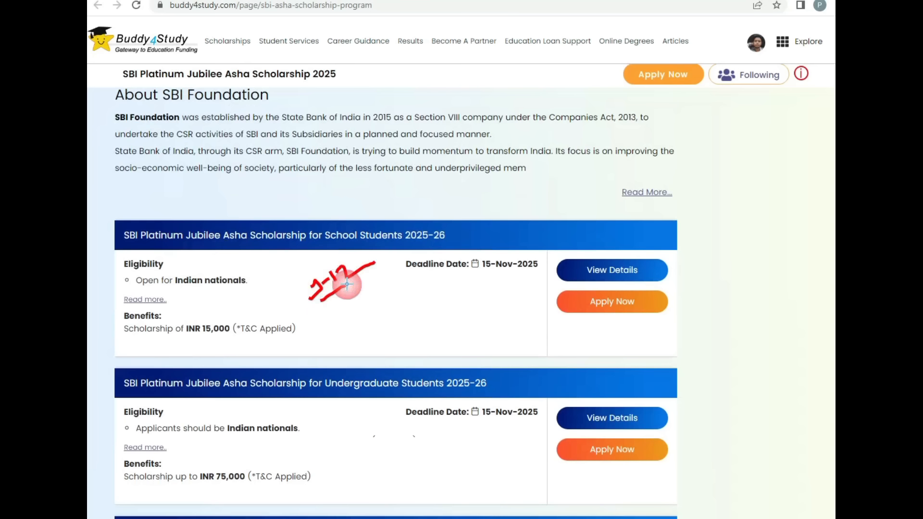
pyautogui.moveTo(185, 327)
pyautogui.mouseDown()
pyautogui.moveTo(238, 297)
pyautogui.moveTo(202, 337)
pyautogui.moveTo(205, 307)
pyautogui.mouseUp()
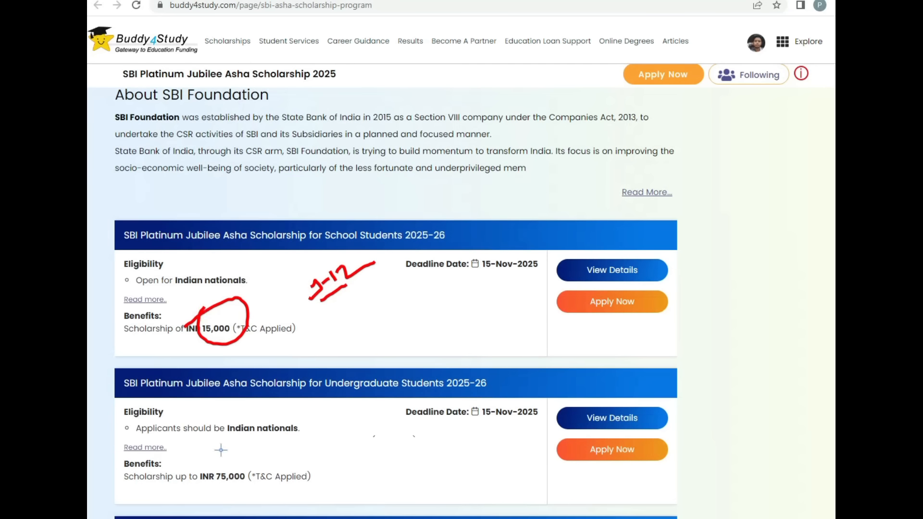
pyautogui.moveTo(317, 381)
pyautogui.mouseDown()
pyautogui.moveTo(395, 367)
pyautogui.moveTo(401, 392)
pyautogui.moveTo(310, 392)
pyautogui.moveTo(332, 367)
pyautogui.mouseUp()
pyautogui.moveTo(202, 475)
pyautogui.mouseDown()
pyautogui.moveTo(229, 460)
pyautogui.moveTo(216, 481)
pyautogui.moveTo(299, 445)
pyautogui.mouseUp()
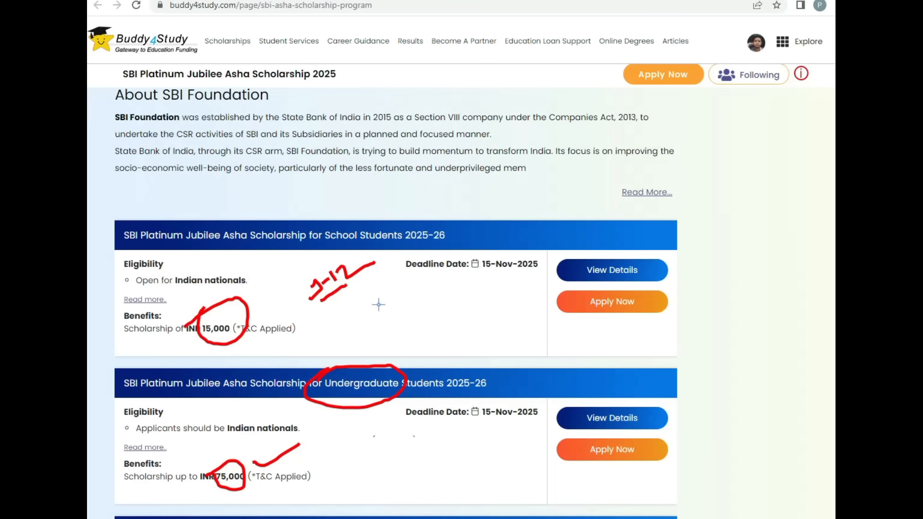
# Handwrite the 75% marks requirement and the 67.5 threshold for SC/ST students over the cards, and clear all markings.
pyautogui.moveTo(376, 320)
pyautogui.mouseDown()
pyautogui.moveTo(390, 339)
pyautogui.moveTo(409, 308)
pyautogui.moveTo(418, 316)
pyautogui.moveTo(453, 295)
pyautogui.mouseUp()
pyautogui.moveTo(414, 319); pyautogui.dragTo(477, 310)
pyautogui.click(448, 303)
pyautogui.click(473, 303)
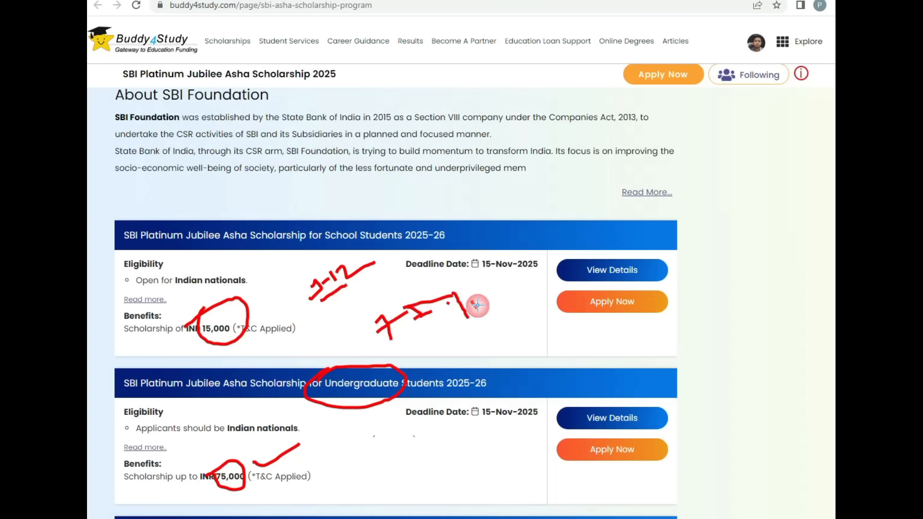
pyautogui.moveTo(411, 350)
pyautogui.mouseDown()
pyautogui.moveTo(480, 334)
pyautogui.moveTo(469, 375)
pyautogui.moveTo(481, 352)
pyautogui.moveTo(507, 354)
pyautogui.moveTo(503, 346)
pyautogui.moveTo(540, 333)
pyautogui.mouseUp()
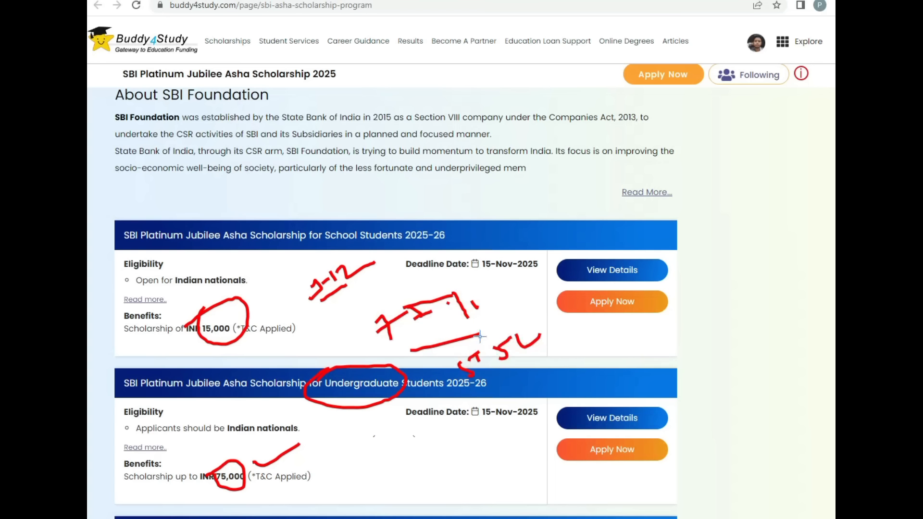
pyautogui.moveTo(480, 337)
pyautogui.mouseDown()
pyautogui.moveTo(491, 380)
pyautogui.moveTo(527, 383)
pyautogui.moveTo(543, 356)
pyautogui.moveTo(557, 366)
pyautogui.moveTo(595, 331)
pyautogui.mouseUp()
pyautogui.moveTo(541, 395); pyautogui.dragTo(598, 371)
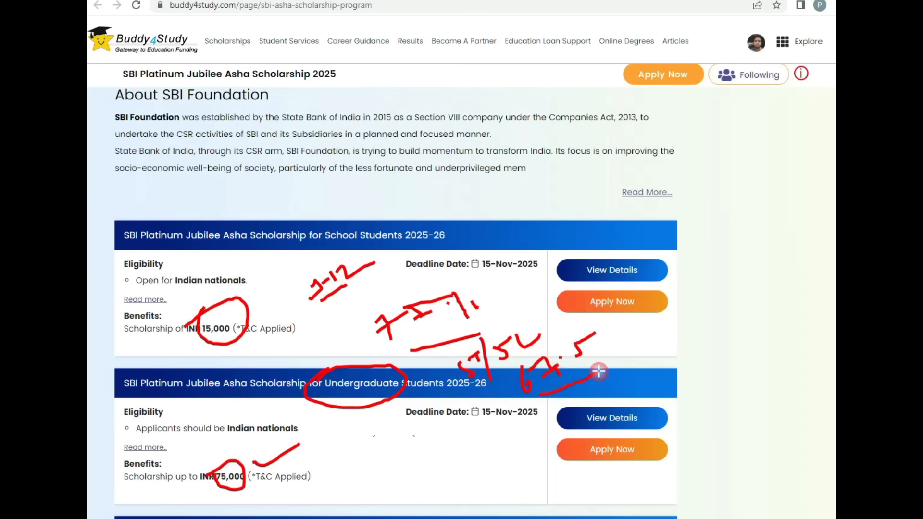
pyautogui.press('Escape')
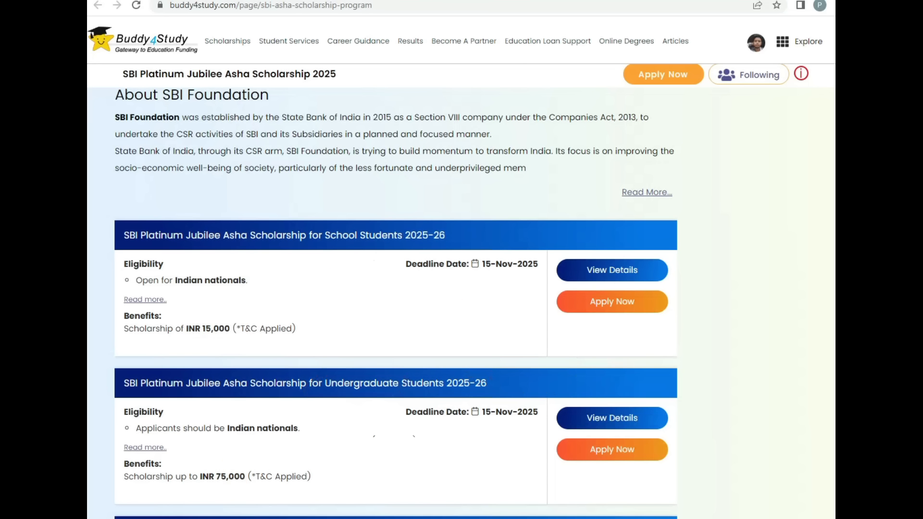
# Circle the student category and benefit amount on the Postgraduate and Medical Students scholarship cards, and clear the markings.
pyautogui.scroll(-6, 329, 328)
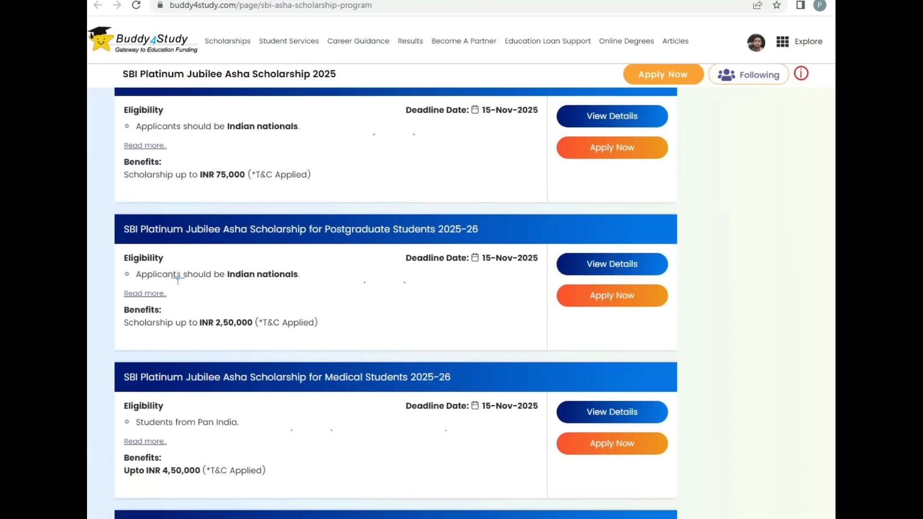
pyautogui.moveTo(315, 224)
pyautogui.mouseDown()
pyautogui.moveTo(395, 206)
pyautogui.moveTo(353, 245)
pyautogui.mouseUp()
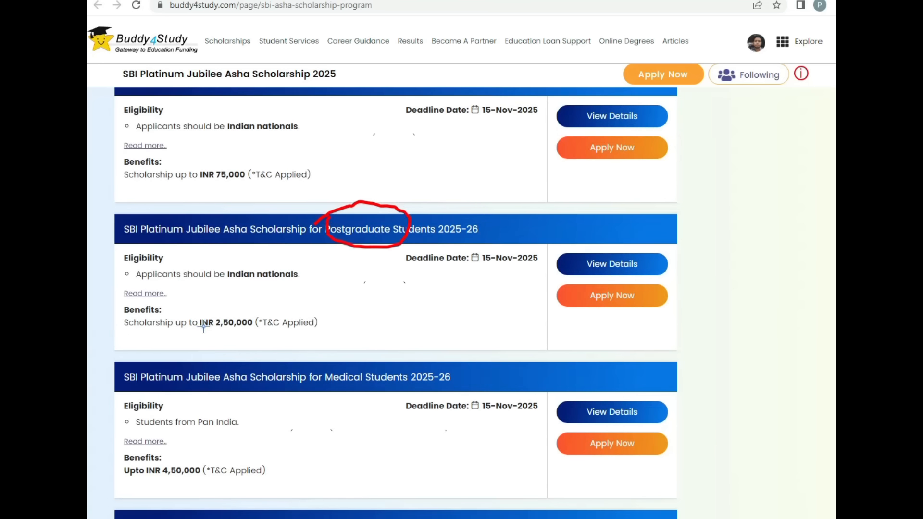
pyautogui.moveTo(212, 322)
pyautogui.mouseDown()
pyautogui.moveTo(253, 305)
pyautogui.moveTo(211, 338)
pyautogui.moveTo(214, 316)
pyautogui.mouseUp()
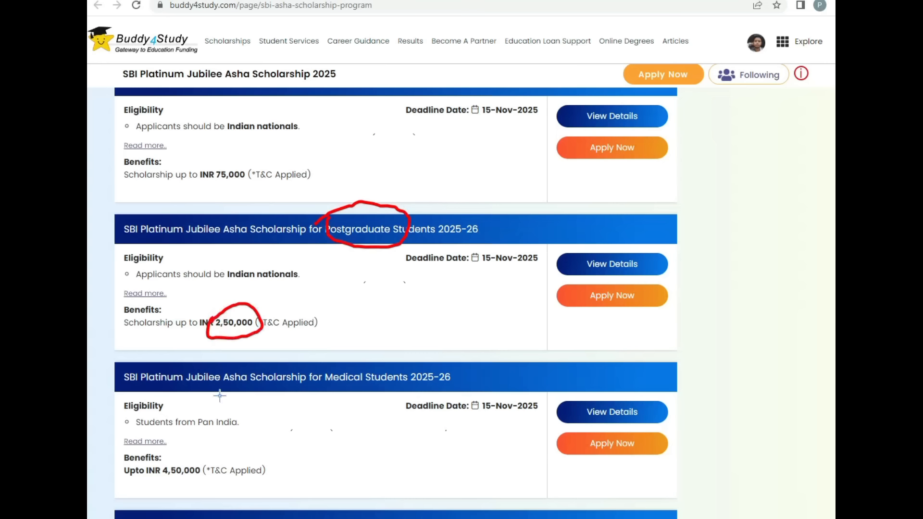
pyautogui.moveTo(320, 386)
pyautogui.mouseDown()
pyautogui.moveTo(380, 356)
pyautogui.moveTo(337, 402)
pyautogui.moveTo(318, 374)
pyautogui.mouseUp()
pyautogui.moveTo(159, 476)
pyautogui.mouseDown()
pyautogui.moveTo(180, 447)
pyautogui.moveTo(197, 483)
pyautogui.moveTo(151, 457)
pyautogui.mouseUp()
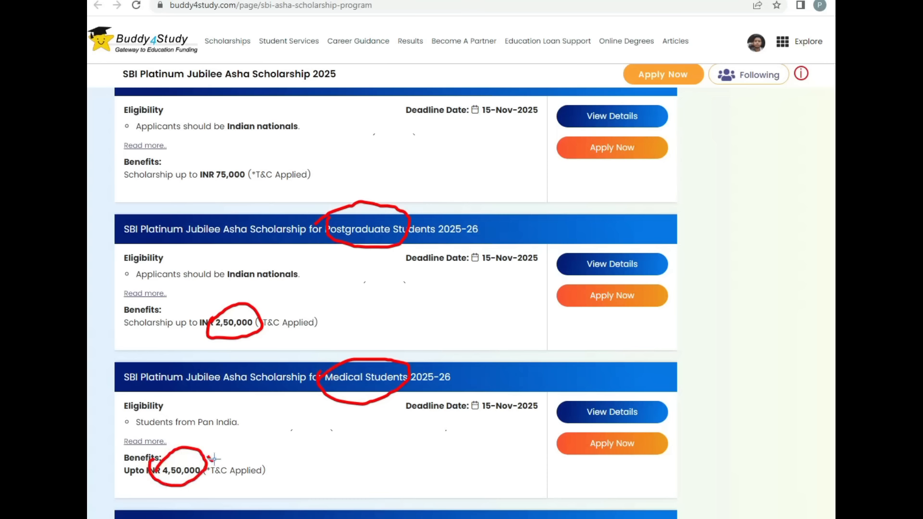
pyautogui.moveTo(208, 454); pyautogui.dragTo(250, 428)
pyautogui.press('e')
# Highlight the student category and benefit amount on the IIT and IIM Students scholarship cards.
pyautogui.scroll(-5, 717, 415)
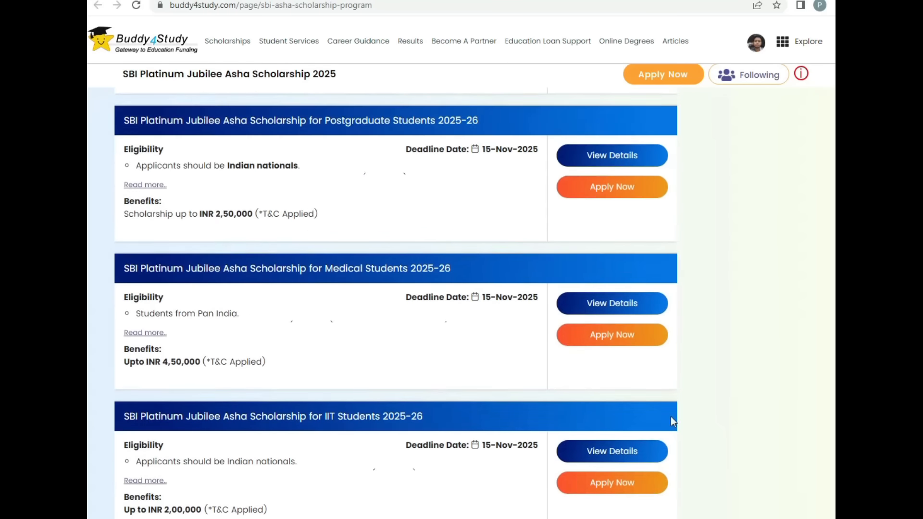
pyautogui.scroll(5, 229, 279)
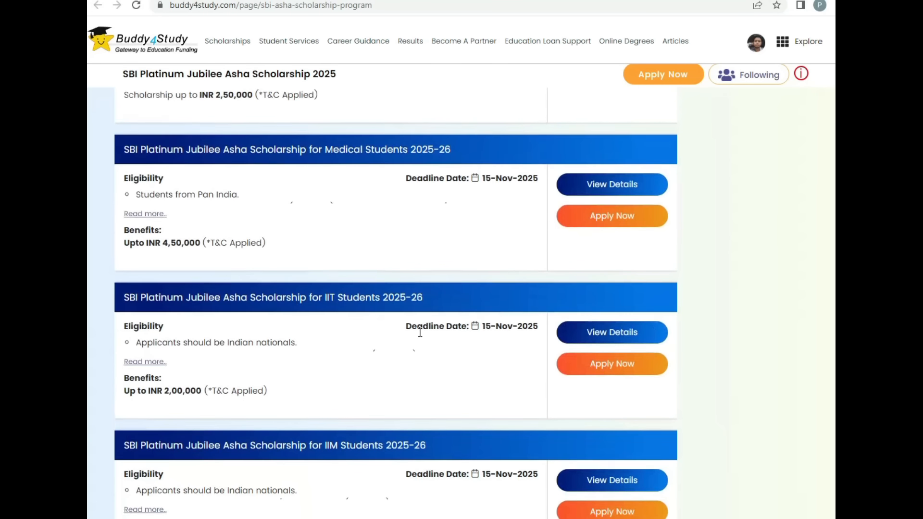
pyautogui.scroll(-5, 375, 404)
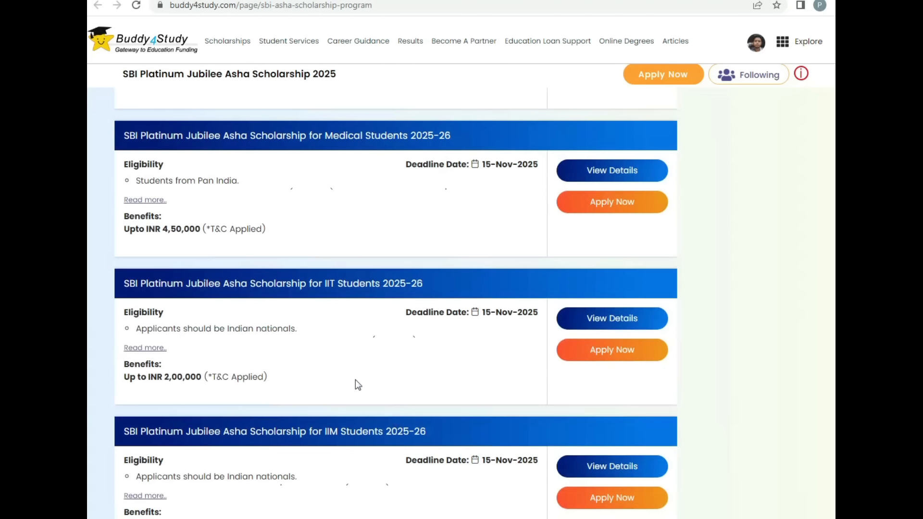
pyautogui.moveTo(327, 284); pyautogui.dragTo(340, 283)
pyautogui.moveTo(167, 377); pyautogui.dragTo(194, 376)
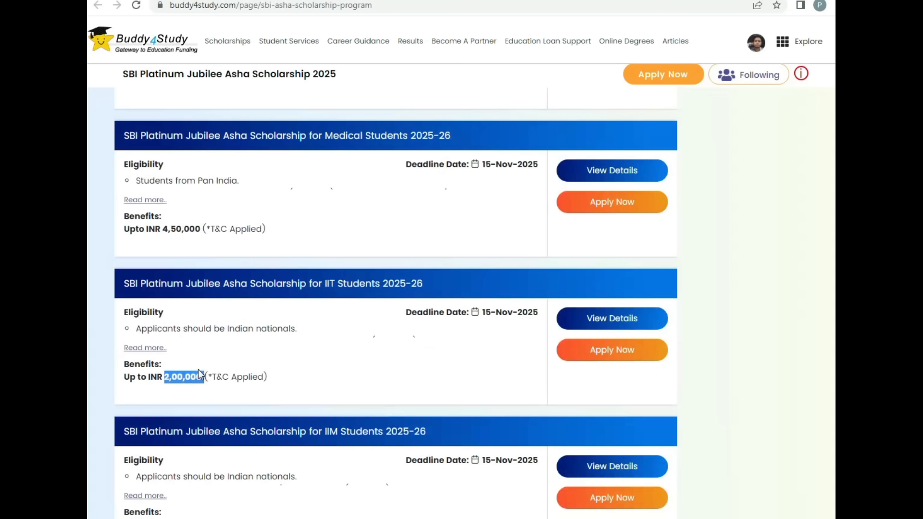
pyautogui.scroll(-1, 305, 356)
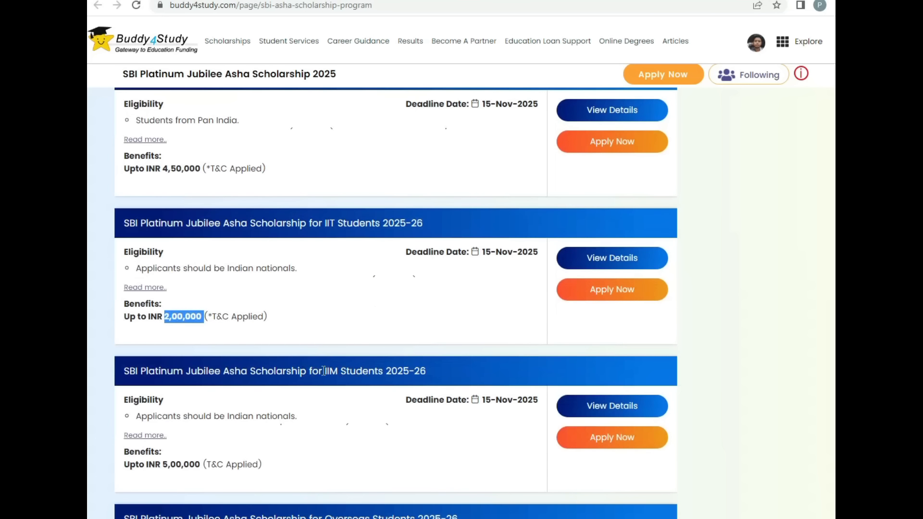
pyautogui.moveTo(324, 371); pyautogui.dragTo(339, 371)
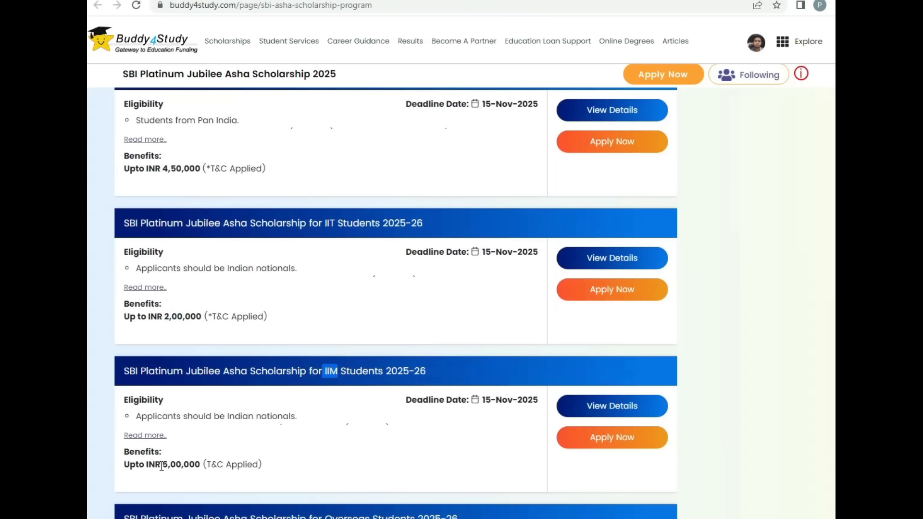
pyautogui.moveTo(161, 466); pyautogui.dragTo(188, 462)
# Return to the Undergraduate Students scholarship card and start its application on the SBI Foundation site.
pyautogui.scroll(7, 385, 392)
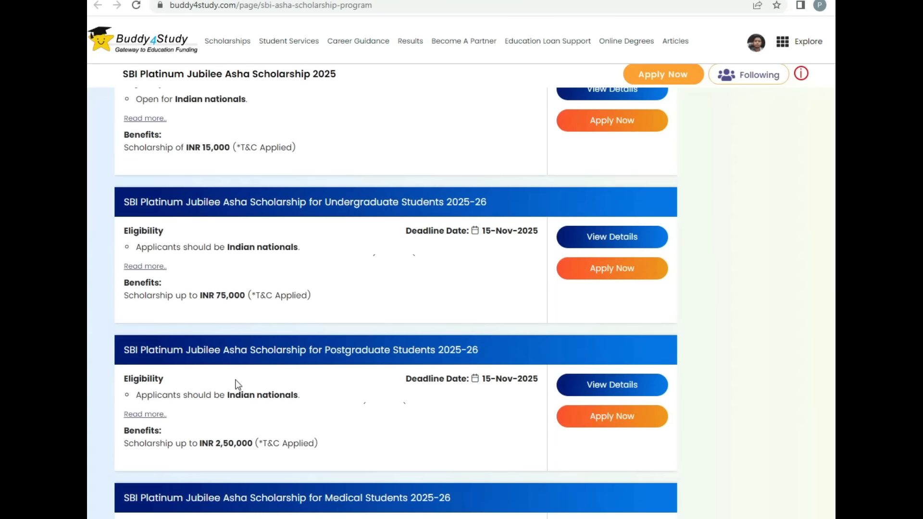
pyautogui.scroll(2, 357, 256)
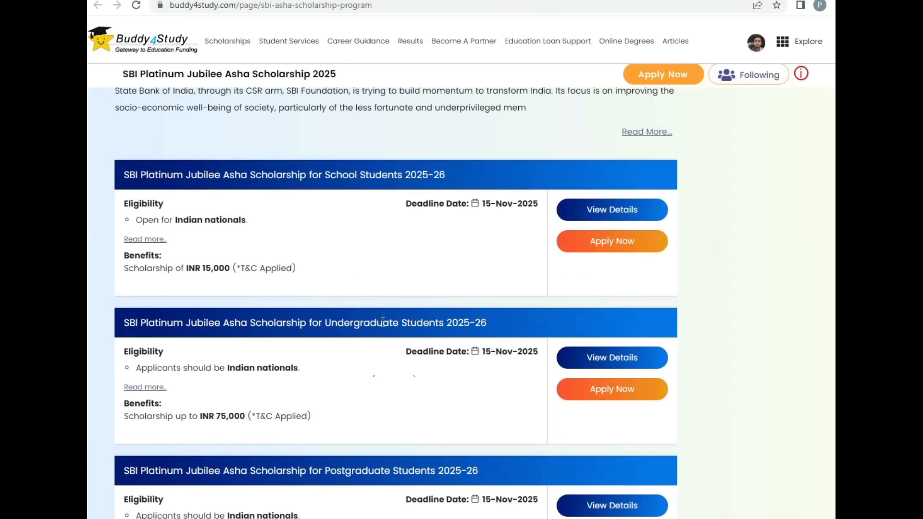
pyautogui.moveTo(348, 320); pyautogui.dragTo(376, 323)
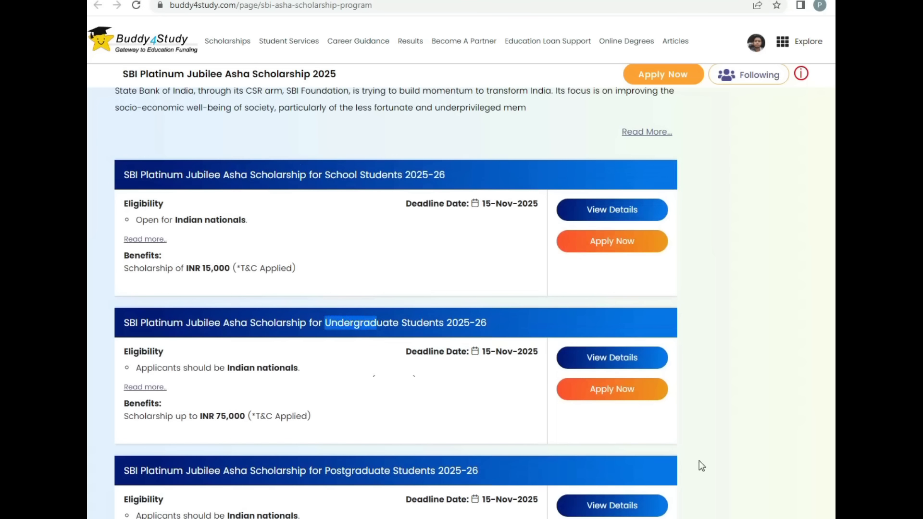
pyautogui.click(606, 389)
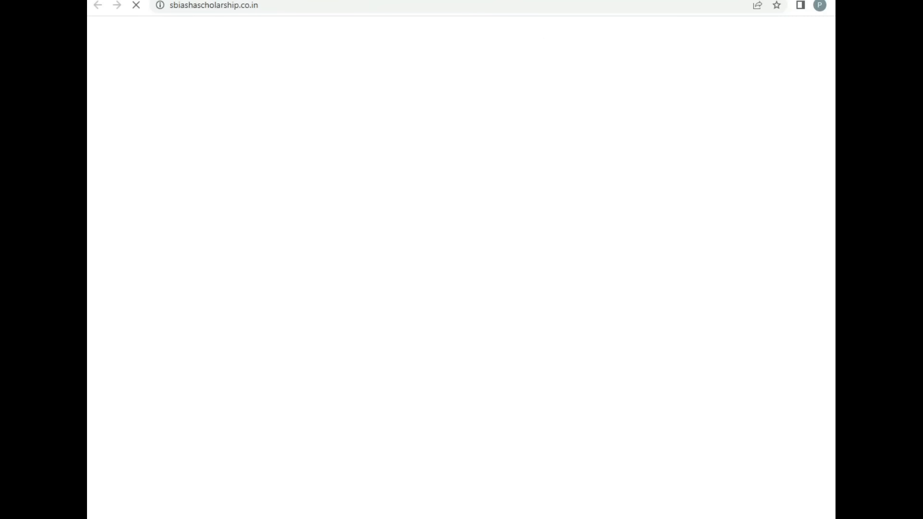
# Review the eligibility criteria for the School, UG, PG, Medical, IIT and IIM scholarship categories in turn.
pyautogui.scroll(-1, 494, 291)
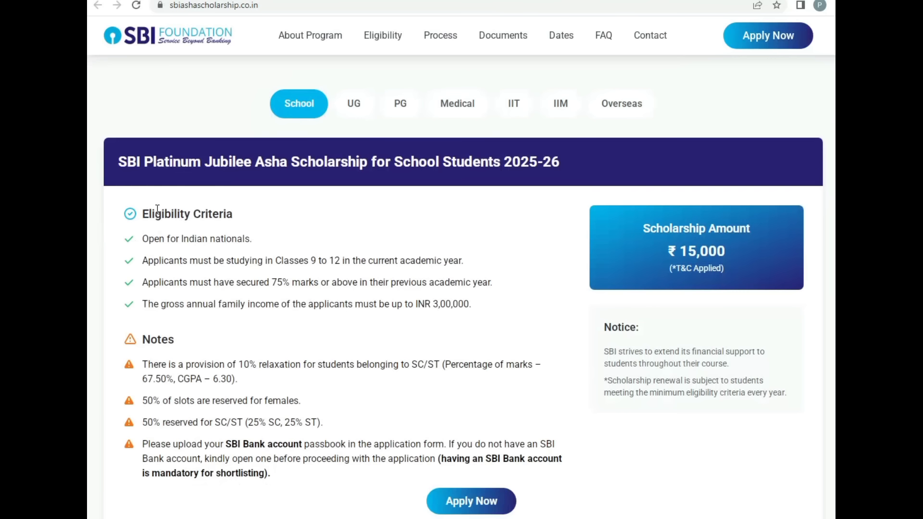
pyautogui.moveTo(149, 213); pyautogui.dragTo(233, 214)
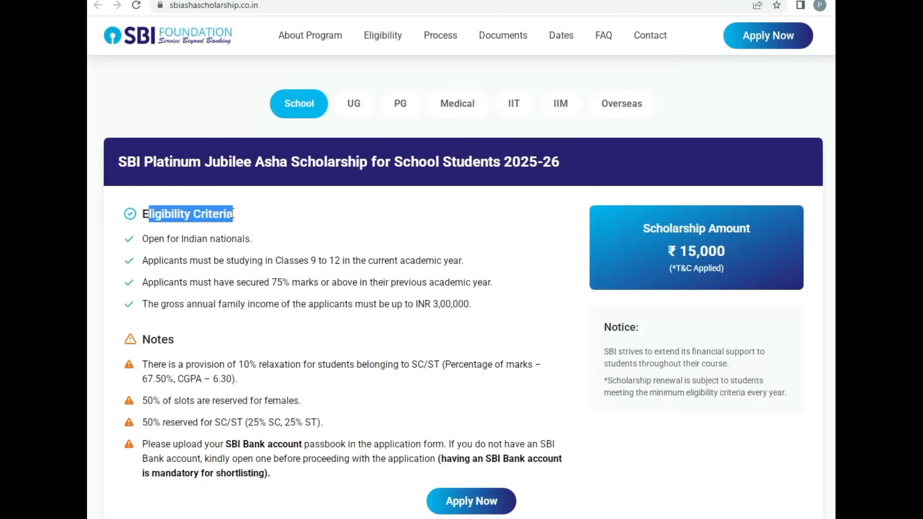
pyautogui.click(352, 106)
pyautogui.moveTo(152, 219); pyautogui.dragTo(224, 209)
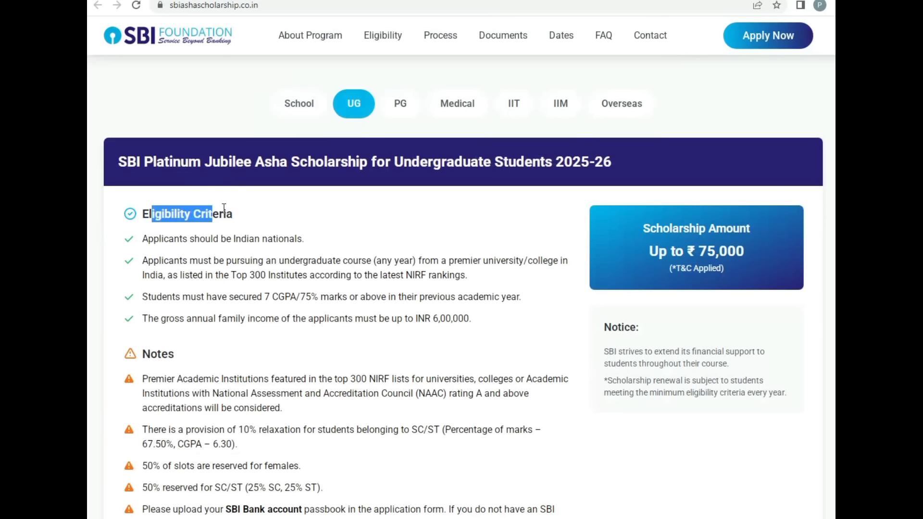
pyautogui.click(400, 104)
pyautogui.moveTo(155, 215); pyautogui.dragTo(246, 217)
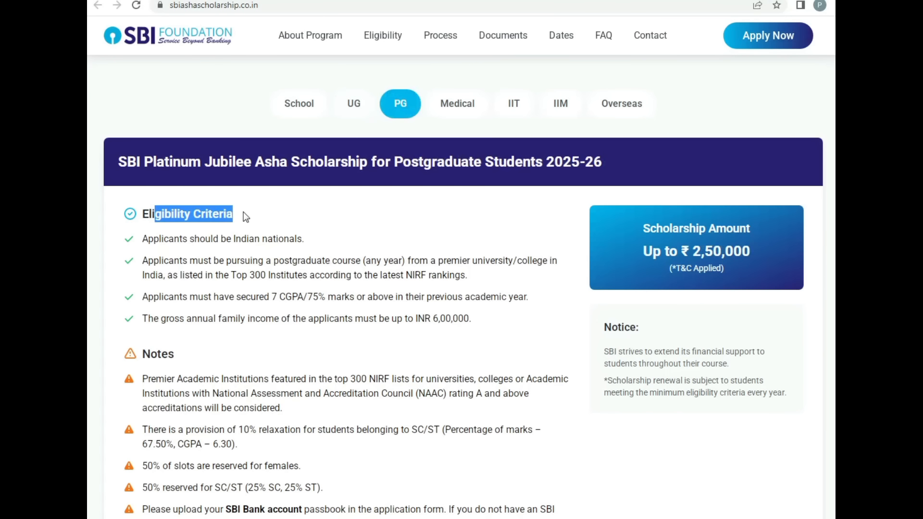
pyautogui.click(465, 106)
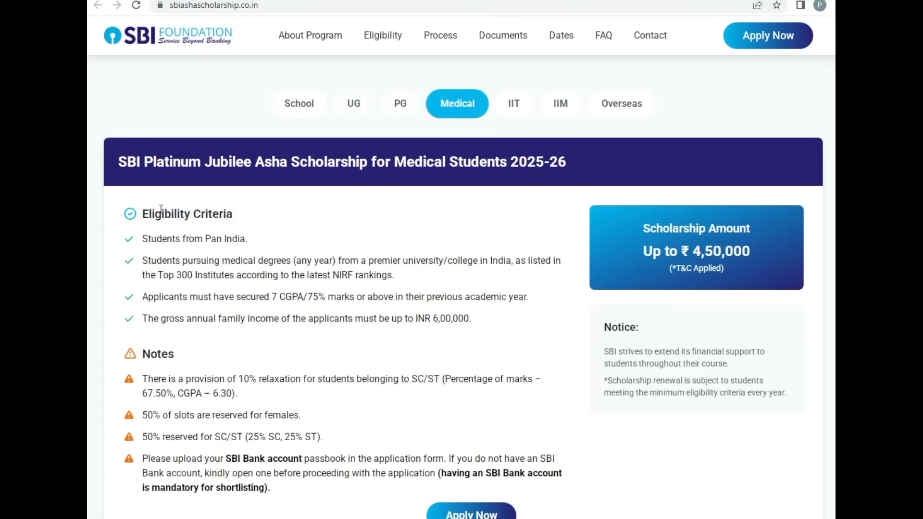
pyautogui.moveTo(161, 210); pyautogui.dragTo(230, 210)
pyautogui.click(514, 105)
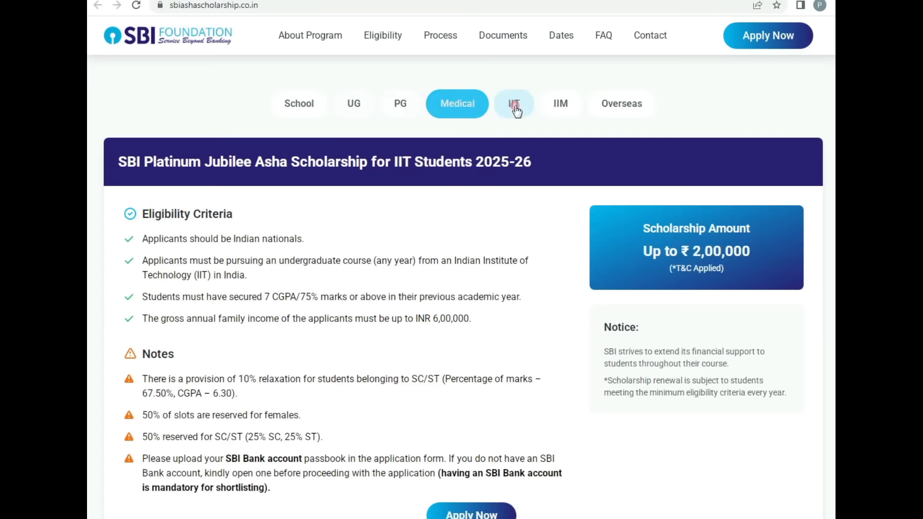
pyautogui.click(554, 111)
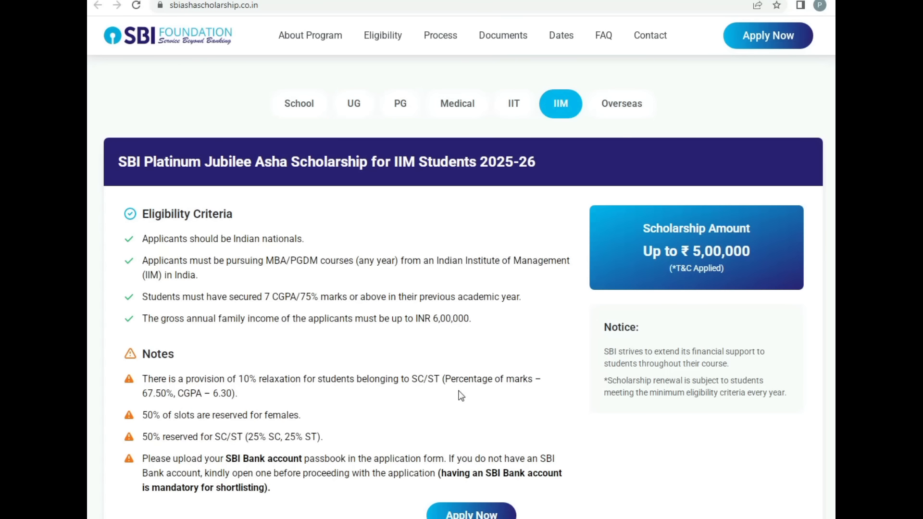
# Show the UG scholarship criteria and highlight the 75% previous-year marks requirement.
pyautogui.click(341, 106)
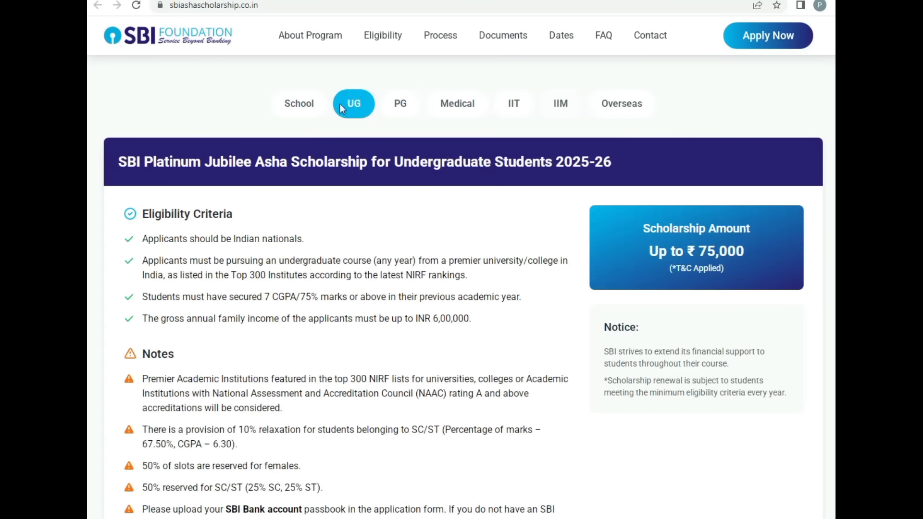
pyautogui.scroll(-2, 389, 336)
pyautogui.scroll(-2, 388, 336)
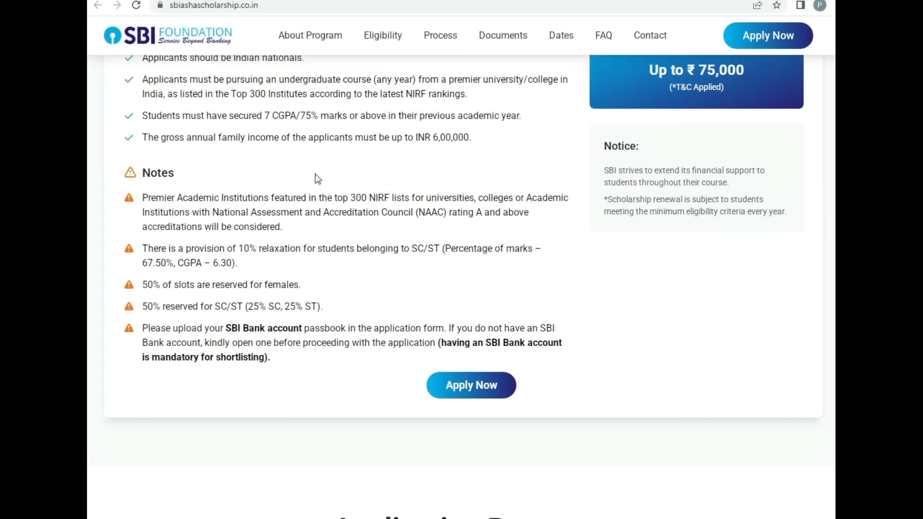
pyautogui.moveTo(300, 115); pyautogui.dragTo(318, 115)
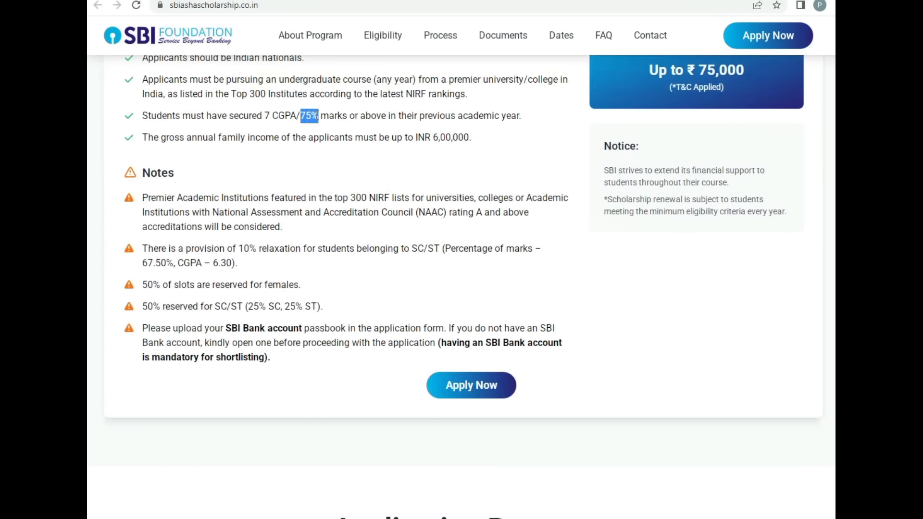
# Start the undergraduate scholarship application and mark the mobile number, password and account creation options on the login form.
pyautogui.click(476, 390)
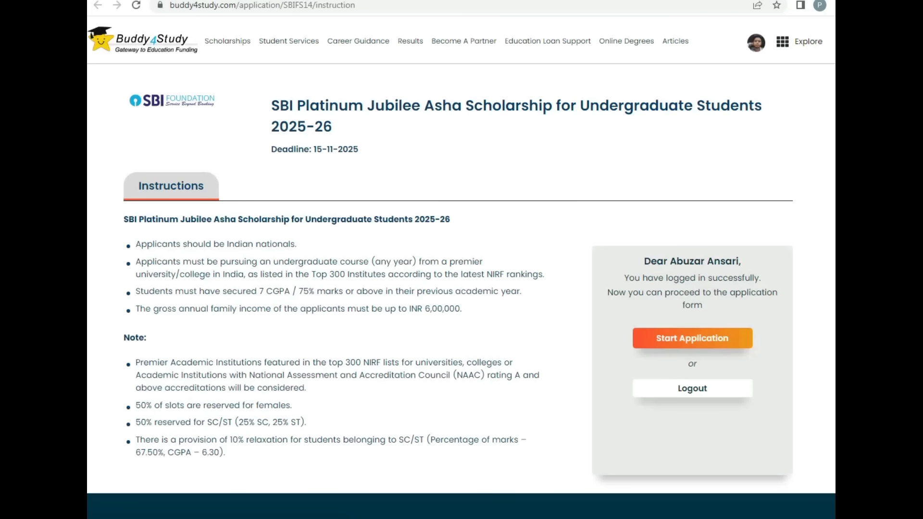
pyautogui.click(672, 336)
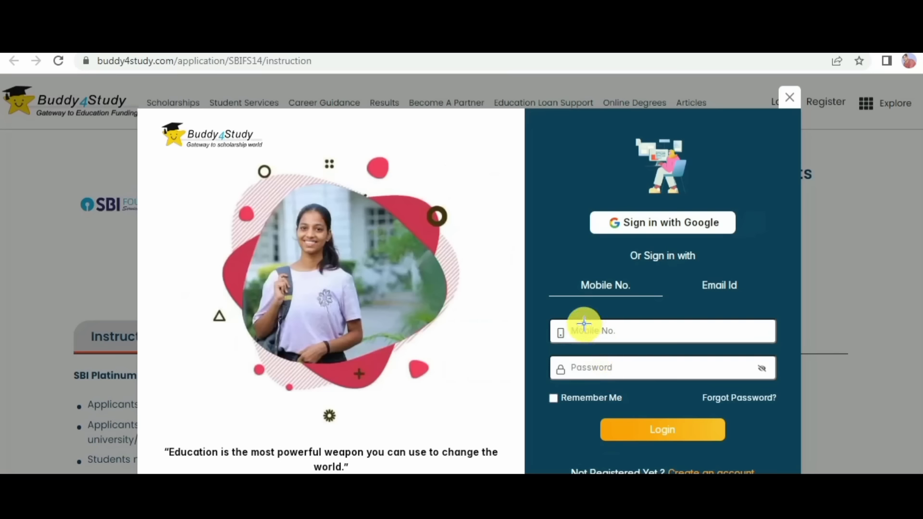
pyautogui.moveTo(582, 361); pyautogui.dragTo(612, 349)
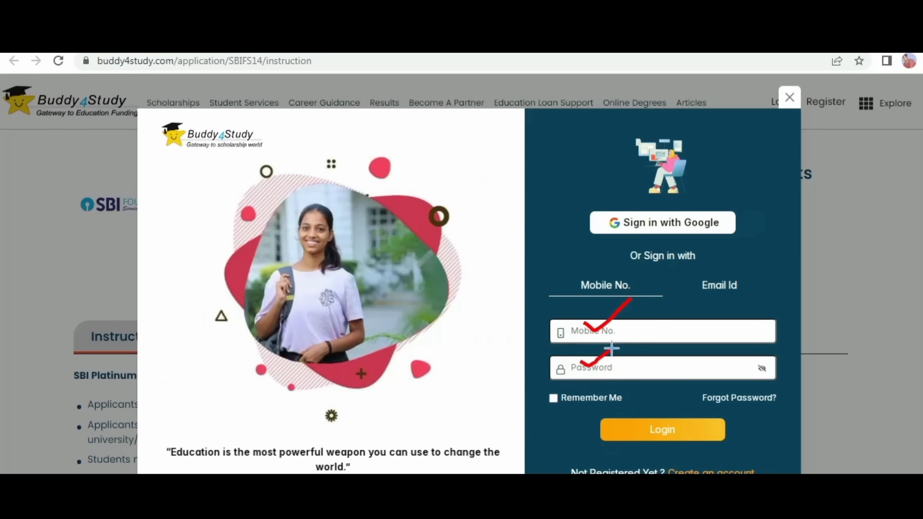
pyautogui.moveTo(666, 460)
pyautogui.mouseDown()
pyautogui.moveTo(761, 459)
pyautogui.moveTo(688, 452)
pyautogui.mouseUp()
pyautogui.moveTo(745, 435); pyautogui.dragTo(748, 455)
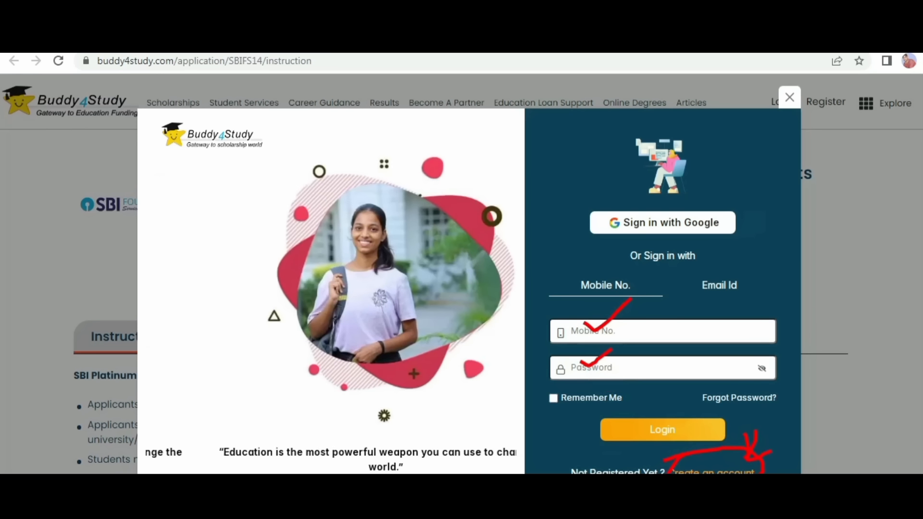
pyautogui.press('Escape')
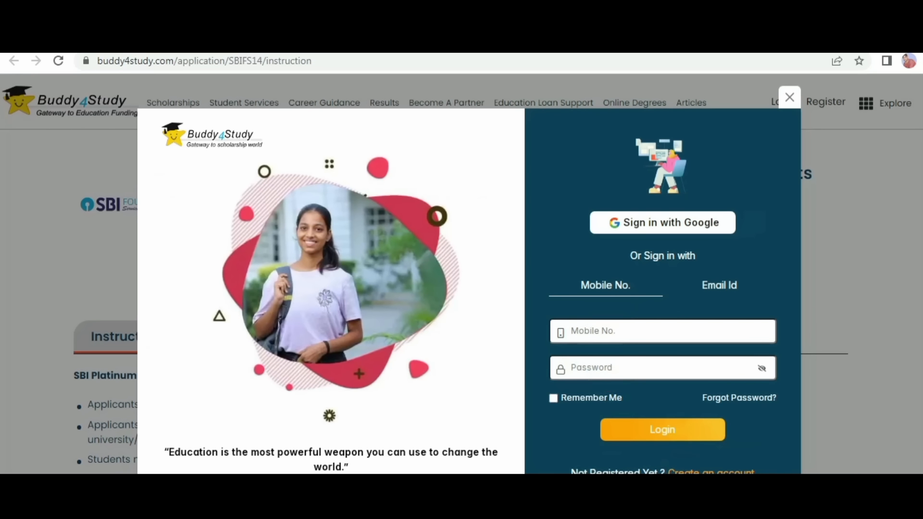
# Show the account registration form and mark its first name, last name, email and mobile fields.
pyautogui.click(714, 462)
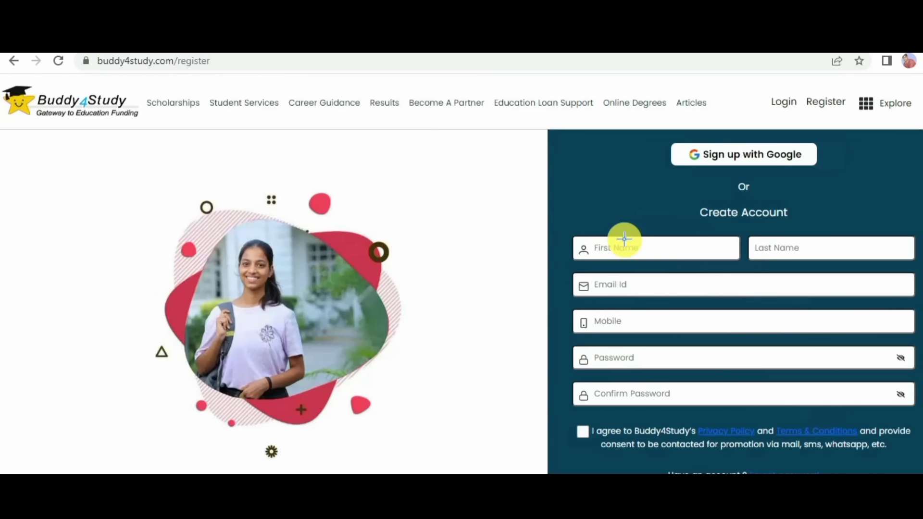
pyautogui.moveTo(620, 242); pyautogui.dragTo(661, 217)
pyautogui.moveTo(804, 240); pyautogui.dragTo(825, 222)
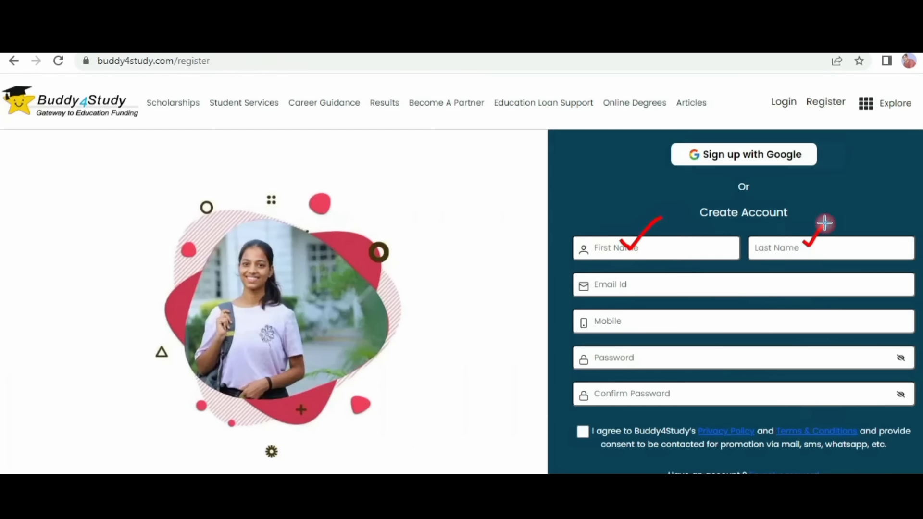
pyautogui.moveTo(614, 279); pyautogui.dragTo(646, 262)
pyautogui.moveTo(616, 314); pyautogui.dragTo(652, 295)
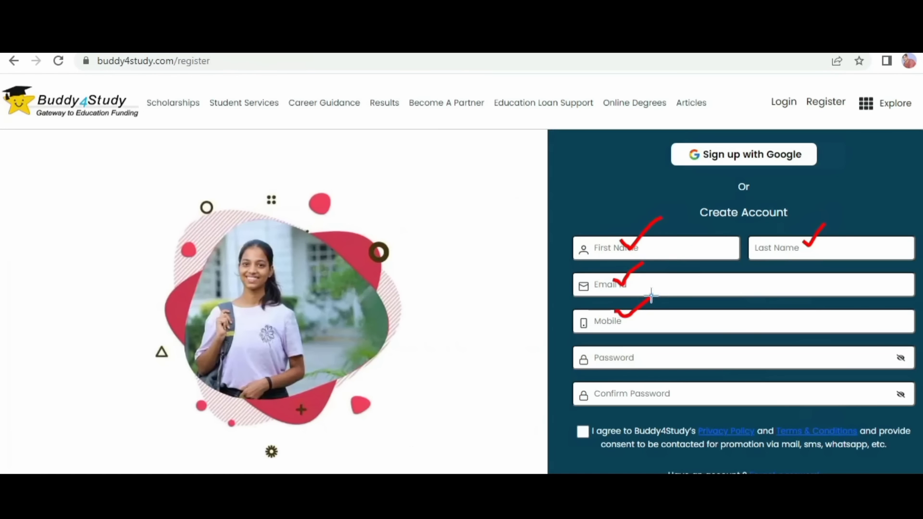
# Annotate the password field with a handwritten sample password, and mark the Confirm Password field, consent checkbox and sign-up option.
pyautogui.moveTo(608, 355)
pyautogui.mouseDown()
pyautogui.moveTo(612, 367)
pyautogui.moveTo(623, 336)
pyautogui.moveTo(644, 359)
pyautogui.moveTo(683, 323)
pyautogui.moveTo(675, 332)
pyautogui.moveTo(764, 313)
pyautogui.moveTo(731, 332)
pyautogui.mouseUp()
pyautogui.moveTo(674, 366); pyautogui.dragTo(775, 336)
pyautogui.click(672, 362)
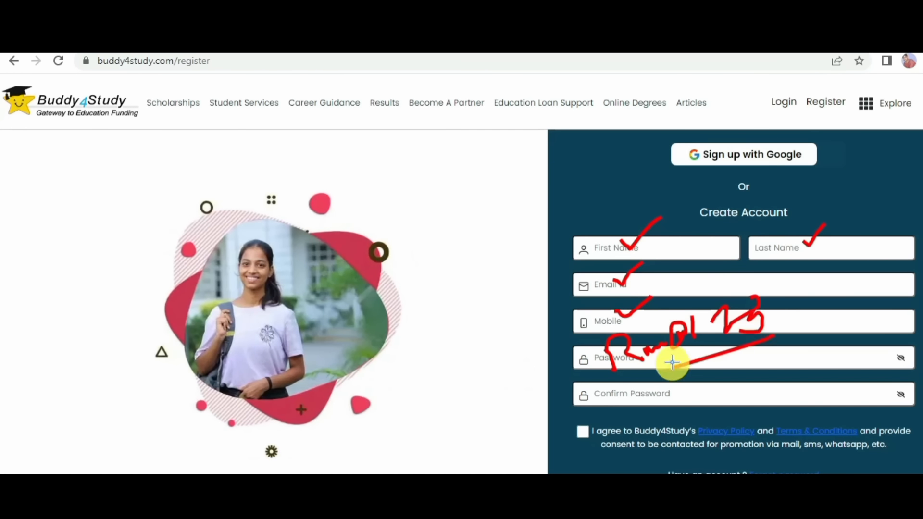
pyautogui.moveTo(621, 387); pyautogui.dragTo(709, 361)
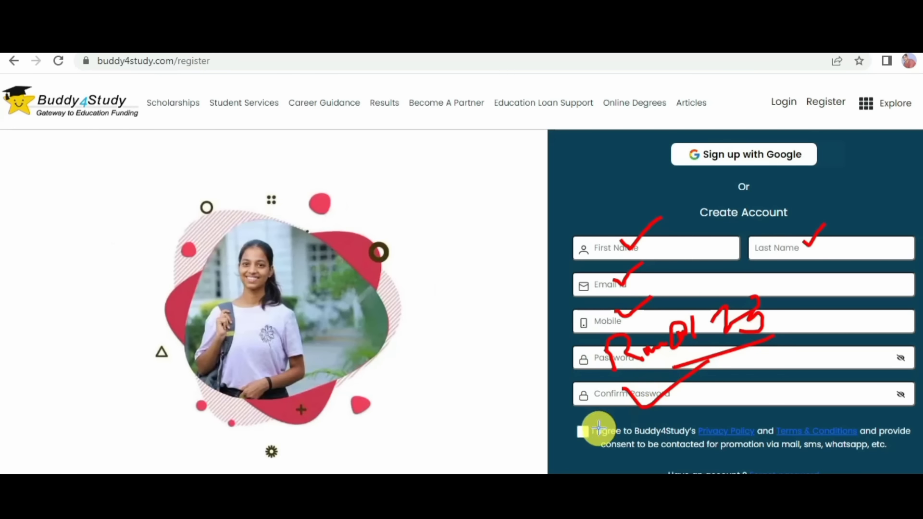
pyautogui.moveTo(578, 428); pyautogui.dragTo(641, 387)
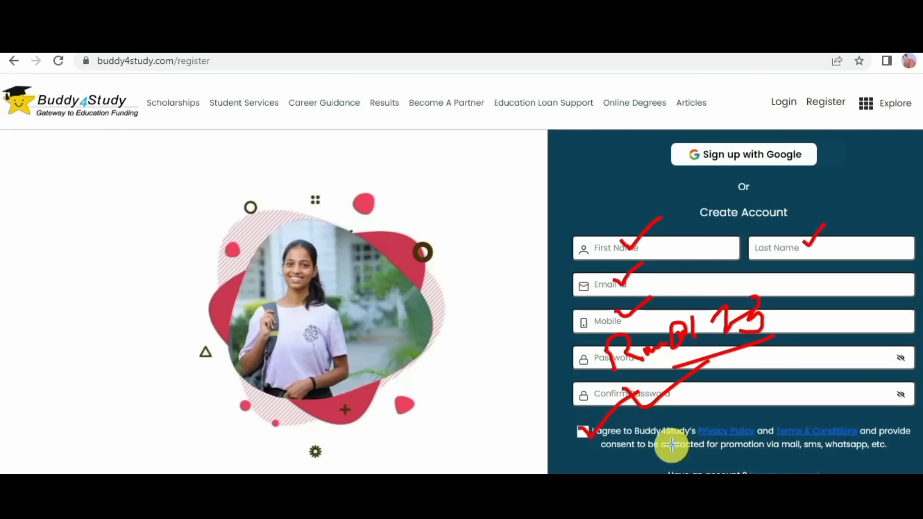
pyautogui.scroll(-5, 671, 447)
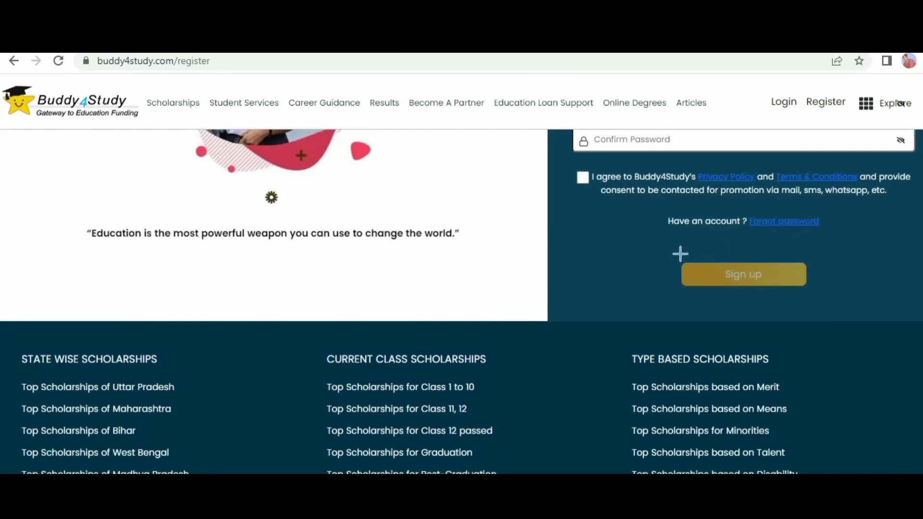
pyautogui.moveTo(680, 253)
pyautogui.mouseDown()
pyautogui.moveTo(711, 290)
pyautogui.moveTo(762, 261)
pyautogui.mouseUp()
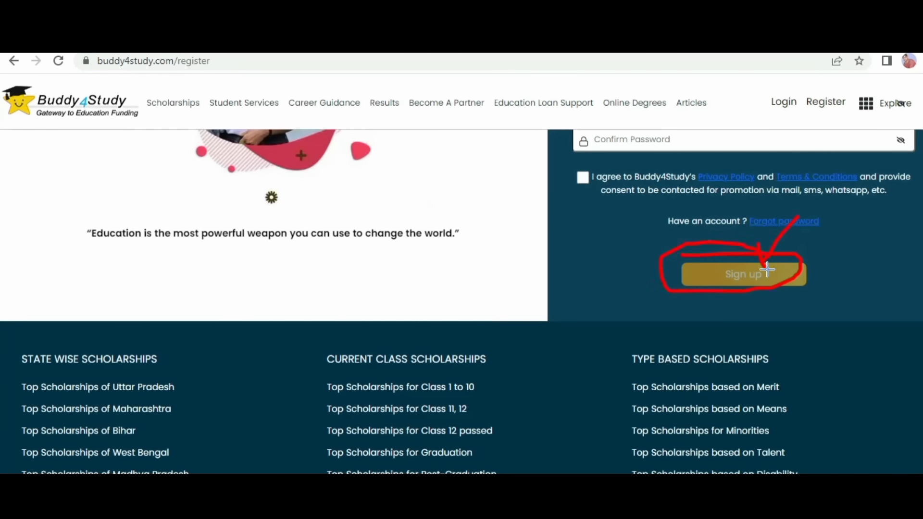
pyautogui.click(765, 264)
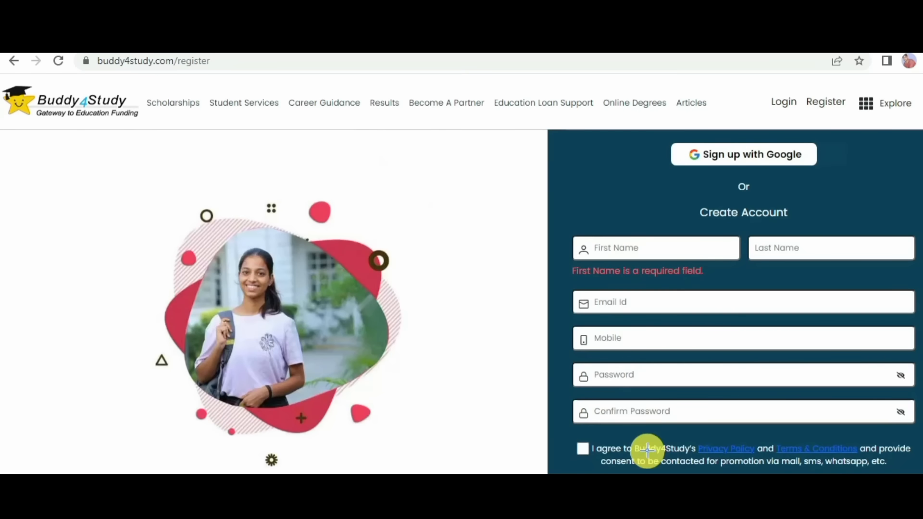
# Sketch a hand-drawn path from the consent checkbox around the registration form towards the Google sign-up option.
pyautogui.moveTo(569, 457)
pyautogui.mouseDown()
pyautogui.moveTo(553, 455)
pyautogui.moveTo(441, 330)
pyautogui.mouseUp()
pyautogui.moveTo(432, 292)
pyautogui.mouseDown()
pyautogui.moveTo(454, 318)
pyautogui.moveTo(450, 331)
pyautogui.mouseUp()
pyautogui.moveTo(453, 260)
pyautogui.mouseDown()
pyautogui.moveTo(495, 210)
pyautogui.moveTo(488, 214)
pyautogui.mouseUp()
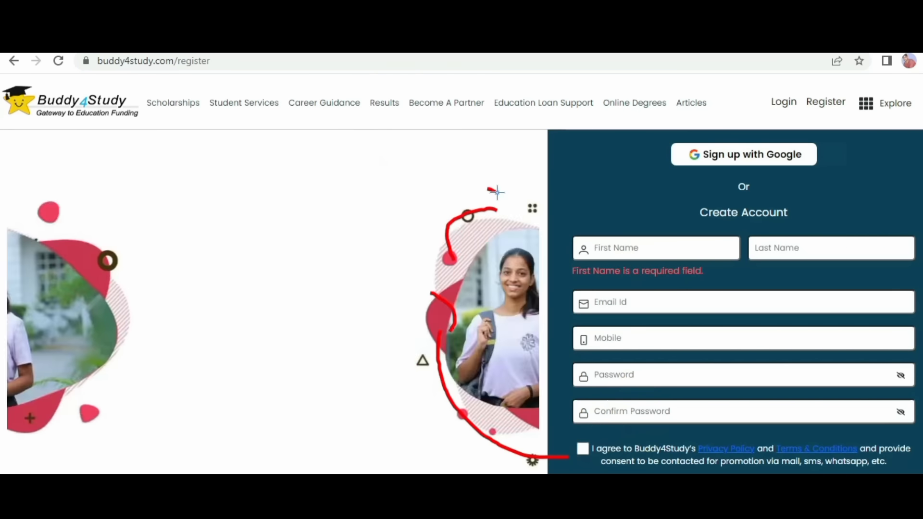
pyautogui.moveTo(512, 183)
pyautogui.mouseDown()
pyautogui.moveTo(529, 184)
pyautogui.moveTo(546, 210)
pyautogui.moveTo(509, 202)
pyautogui.moveTo(552, 200)
pyautogui.moveTo(562, 159)
pyautogui.mouseUp()
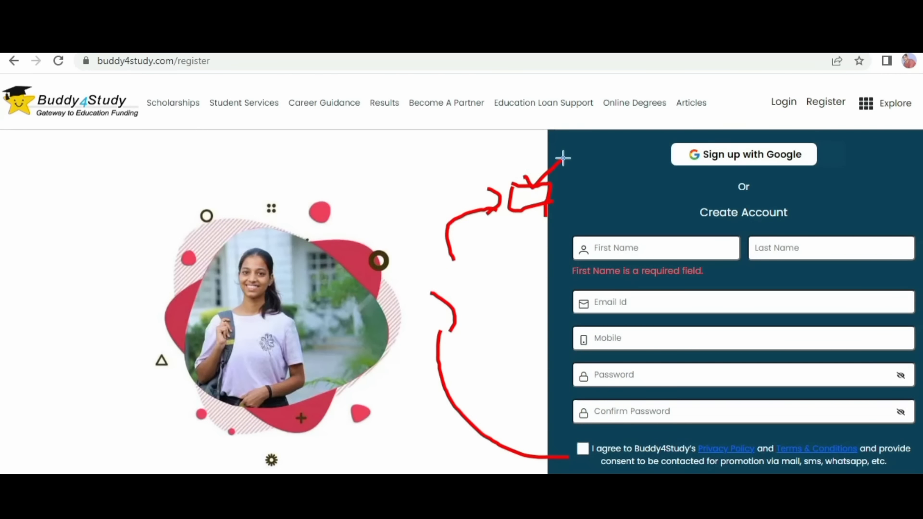
pyautogui.moveTo(554, 191); pyautogui.dragTo(583, 181)
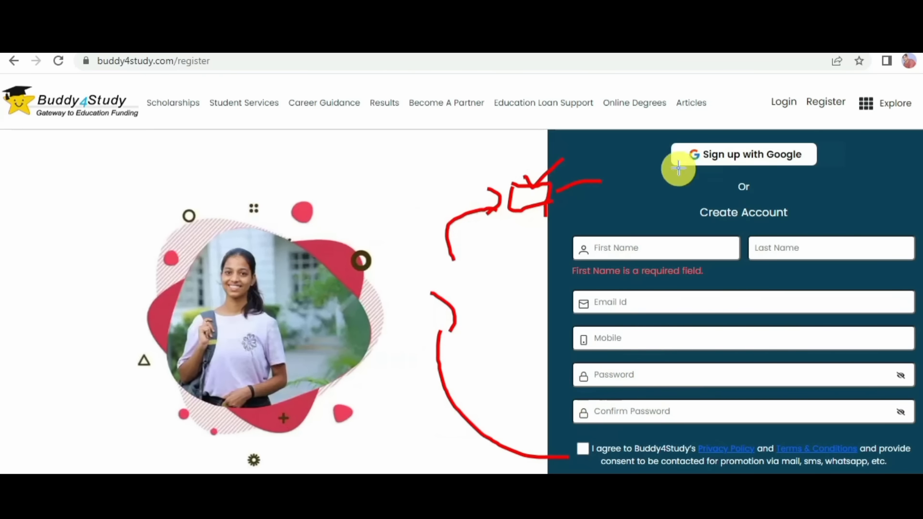
pyautogui.moveTo(676, 145)
pyautogui.mouseDown()
pyautogui.moveTo(818, 140)
pyautogui.moveTo(688, 151)
pyautogui.mouseUp()
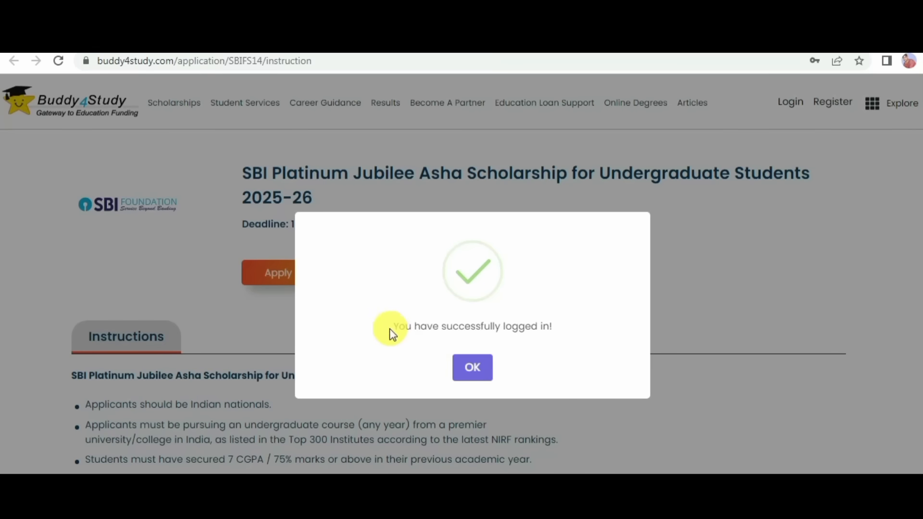
# Acknowledge the login confirmation and underline the Student's Personal Details heading and its instruction in the application form.
pyautogui.moveTo(389, 330); pyautogui.dragTo(566, 332)
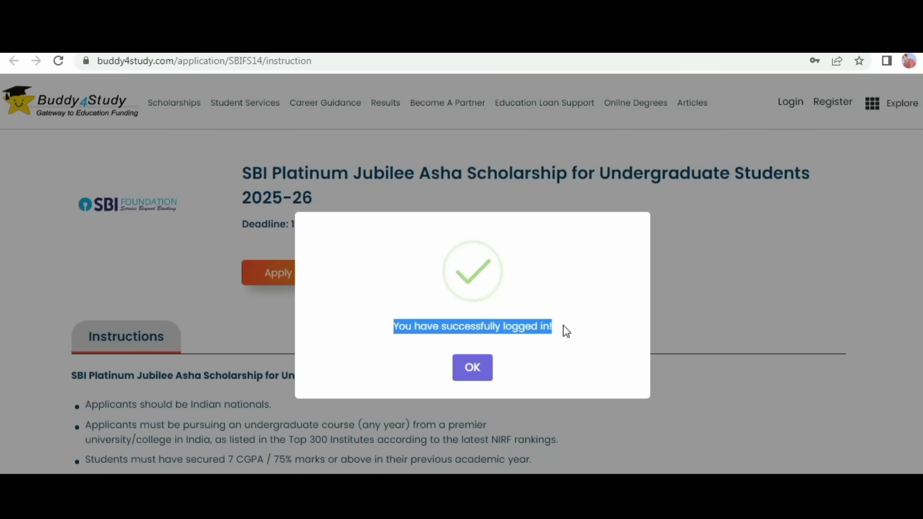
pyautogui.click(486, 375)
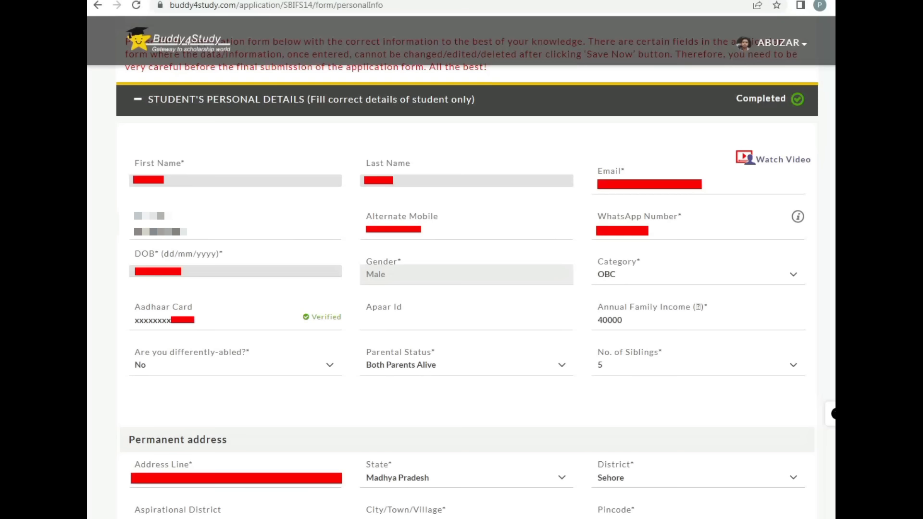
pyautogui.moveTo(200, 112); pyautogui.dragTo(296, 108)
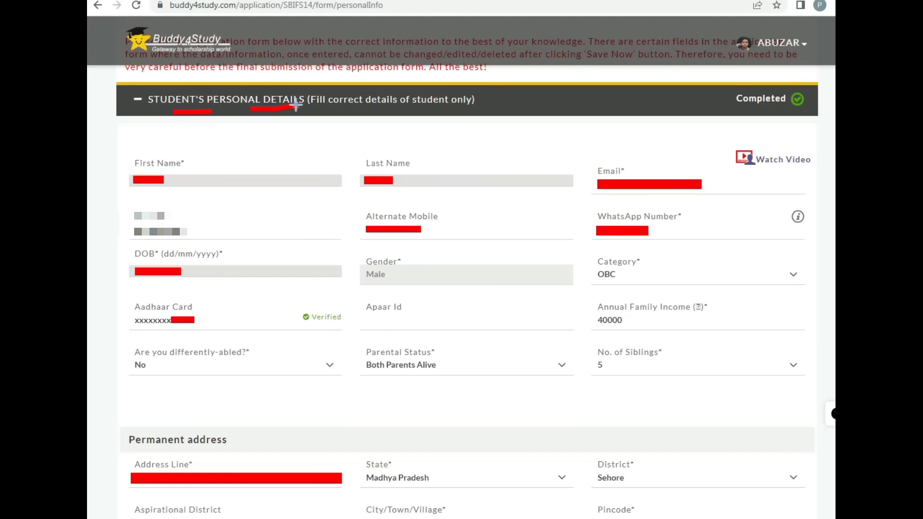
pyautogui.moveTo(354, 109); pyautogui.dragTo(412, 107)
# Mark the name, email, mobile, alternate mobile and WhatsApp number fields in the student's personal details.
pyautogui.moveTo(197, 168); pyautogui.dragTo(253, 152)
pyautogui.moveTo(424, 167); pyautogui.dragTo(458, 152)
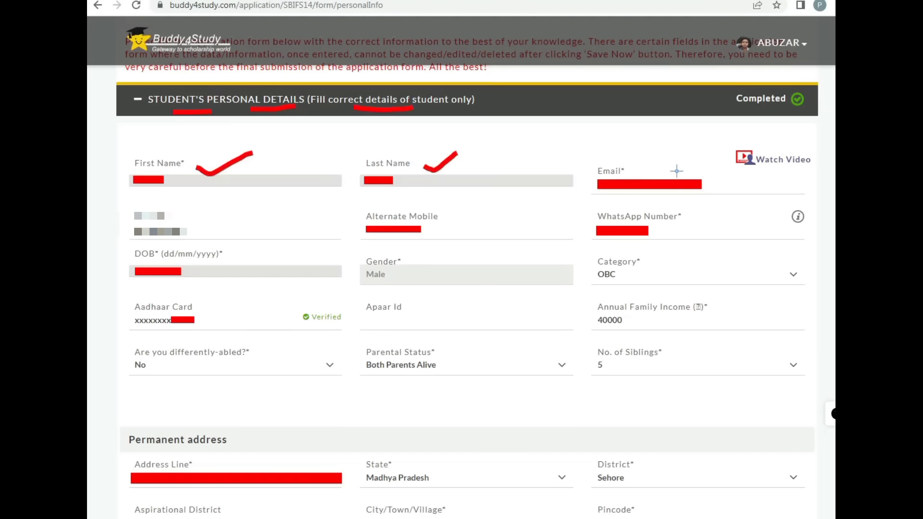
pyautogui.moveTo(676, 172); pyautogui.dragTo(697, 165)
pyautogui.moveTo(197, 223); pyautogui.dragTo(240, 201)
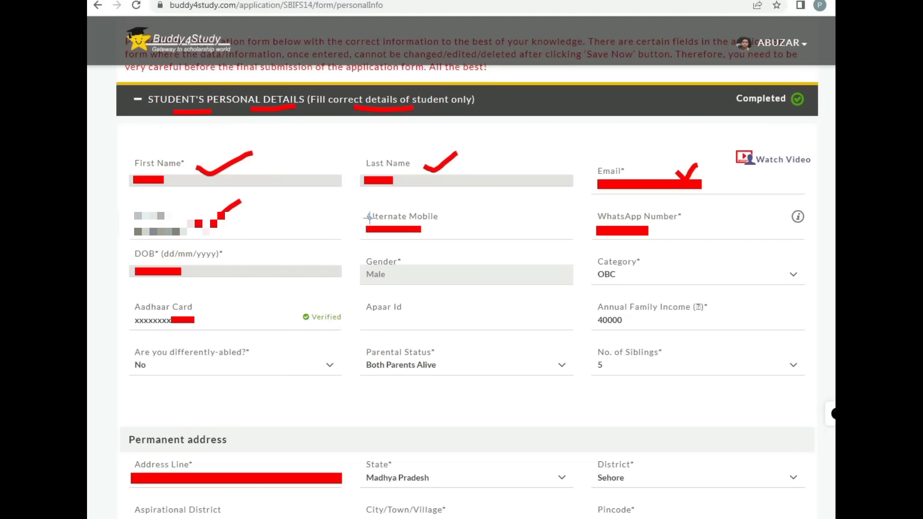
pyautogui.moveTo(369, 217)
pyautogui.mouseDown()
pyautogui.moveTo(395, 195)
pyautogui.moveTo(450, 232)
pyautogui.moveTo(362, 211)
pyautogui.mouseUp()
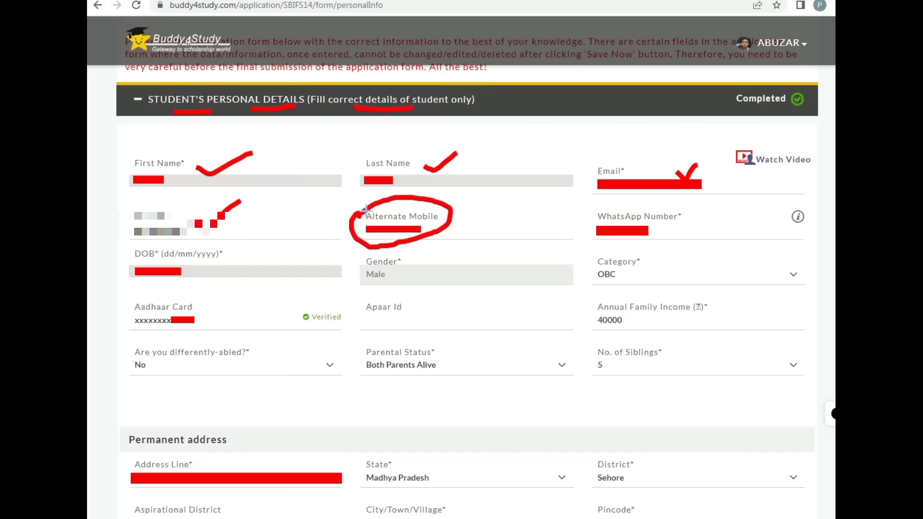
pyautogui.moveTo(593, 222)
pyautogui.mouseDown()
pyautogui.moveTo(645, 201)
pyautogui.moveTo(661, 239)
pyautogui.moveTo(594, 210)
pyautogui.mouseUp()
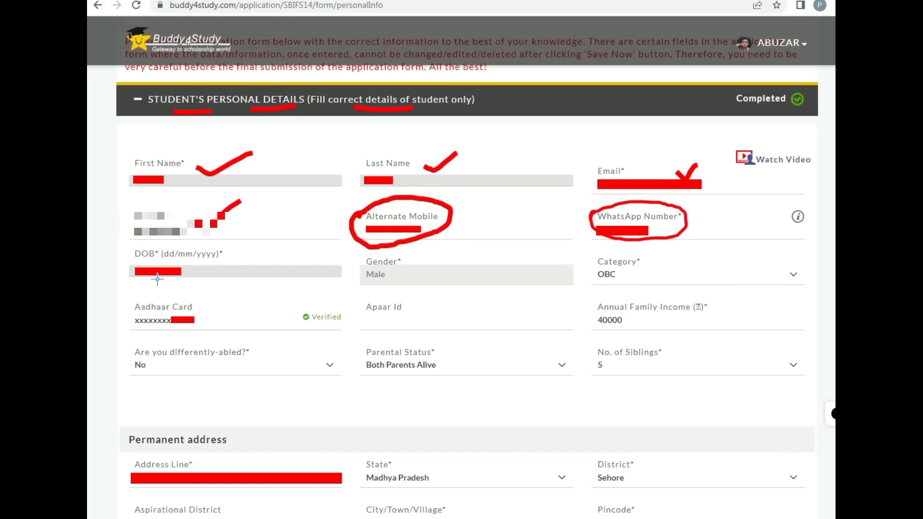
# Mark the date of birth, category, Aadhaar Card, Apaar Id and Annual Family Income fields in the personal details.
pyautogui.moveTo(207, 261); pyautogui.dragTo(256, 243)
pyautogui.moveTo(644, 260); pyautogui.dragTo(665, 247)
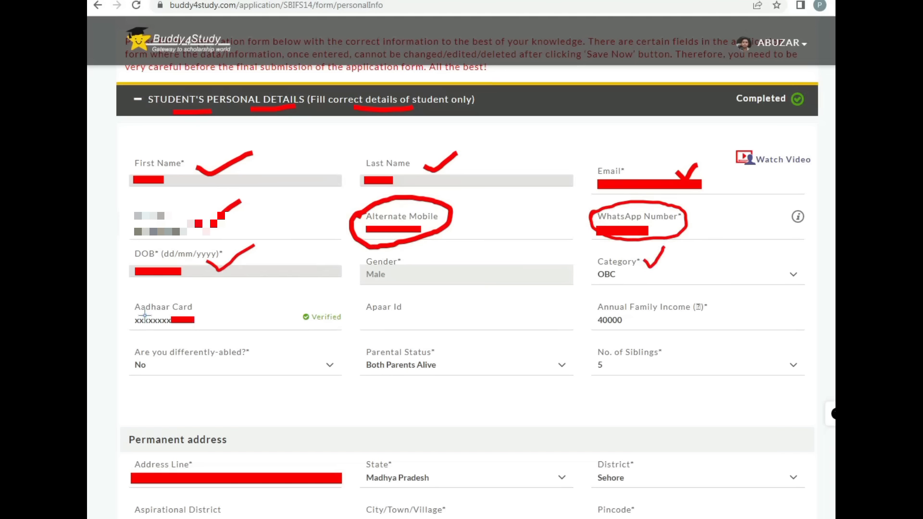
pyautogui.moveTo(131, 311)
pyautogui.mouseDown()
pyautogui.moveTo(150, 295)
pyautogui.moveTo(187, 334)
pyautogui.moveTo(130, 311)
pyautogui.moveTo(142, 297)
pyautogui.mouseUp()
pyautogui.moveTo(317, 308)
pyautogui.mouseDown()
pyautogui.moveTo(326, 317)
pyautogui.moveTo(341, 297)
pyautogui.mouseUp()
pyautogui.moveTo(381, 322)
pyautogui.mouseDown()
pyautogui.moveTo(423, 320)
pyautogui.moveTo(452, 300)
pyautogui.mouseUp()
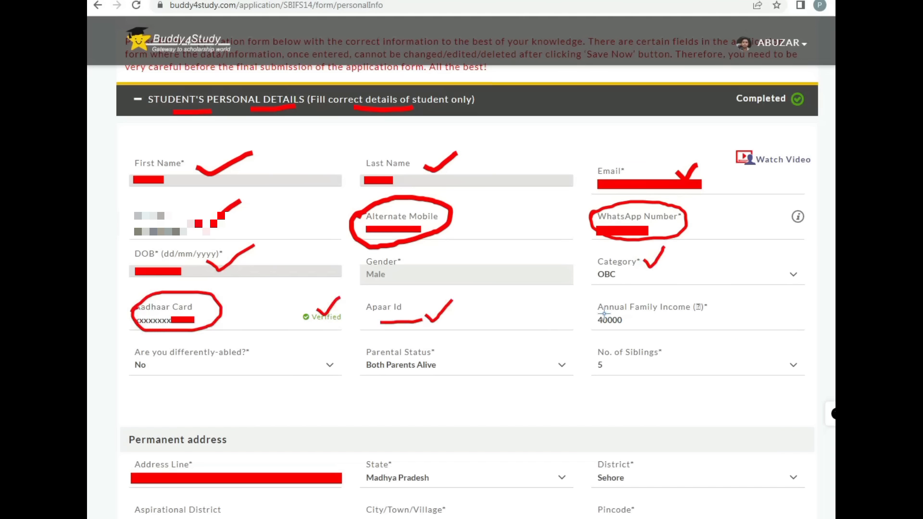
pyautogui.moveTo(593, 306)
pyautogui.mouseDown()
pyautogui.moveTo(666, 298)
pyautogui.moveTo(705, 318)
pyautogui.moveTo(590, 338)
pyautogui.moveTo(598, 310)
pyautogui.moveTo(649, 321)
pyautogui.moveTo(677, 299)
pyautogui.mouseUp()
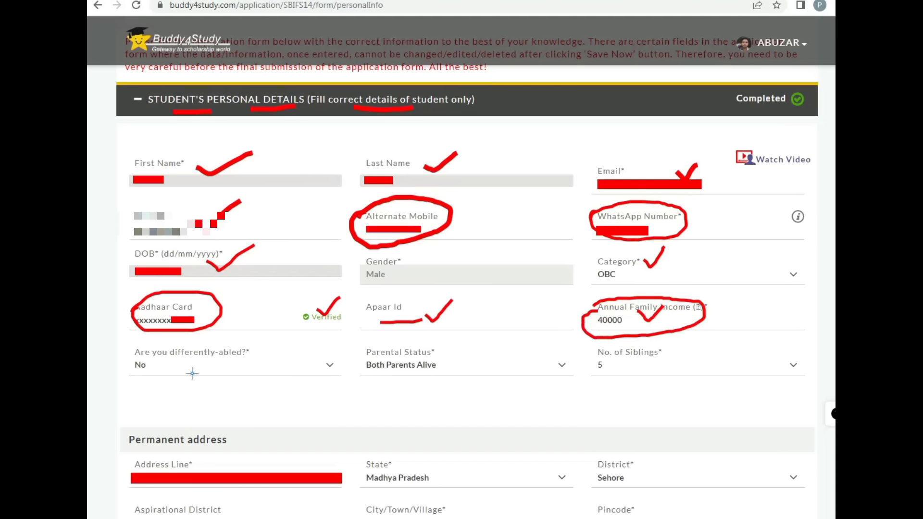
# Circle and tick the differently-abled, Parental Status and No. of Siblings fields in the personal details.
pyautogui.moveTo(135, 357)
pyautogui.mouseDown()
pyautogui.moveTo(183, 336)
pyautogui.moveTo(252, 369)
pyautogui.moveTo(145, 369)
pyautogui.moveTo(141, 345)
pyautogui.mouseUp()
pyautogui.moveTo(206, 352); pyautogui.dragTo(255, 337)
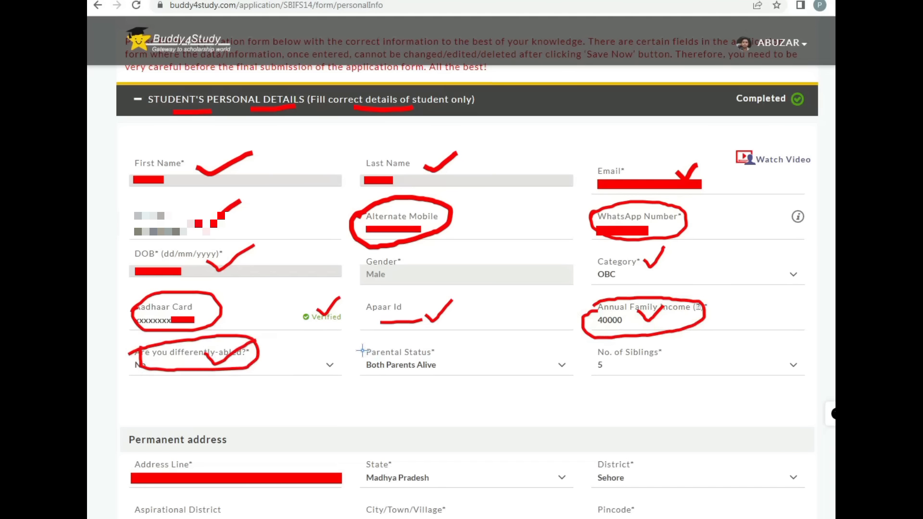
pyautogui.moveTo(363, 352)
pyautogui.mouseDown()
pyautogui.moveTo(452, 345)
pyautogui.moveTo(349, 380)
pyautogui.moveTo(363, 353)
pyautogui.mouseUp()
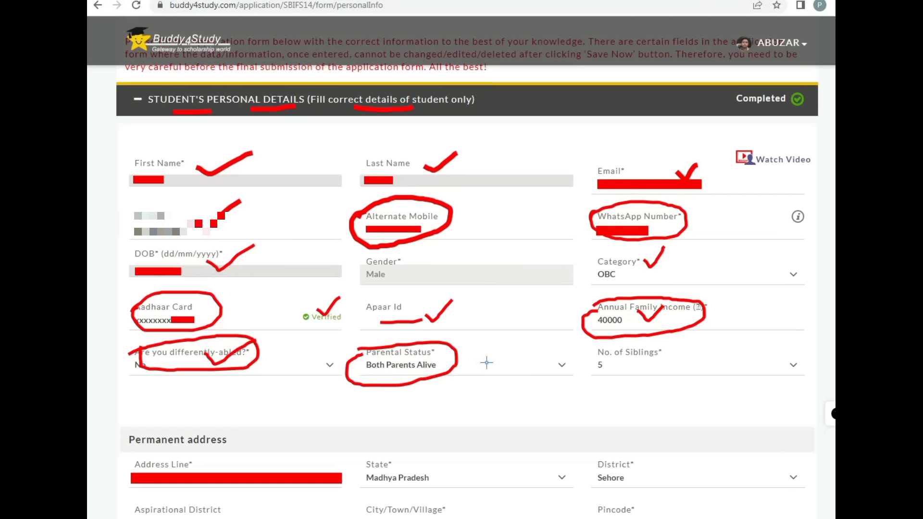
pyautogui.moveTo(442, 369); pyautogui.dragTo(477, 353)
pyautogui.moveTo(583, 347)
pyautogui.mouseDown()
pyautogui.moveTo(632, 339)
pyautogui.moveTo(644, 383)
pyautogui.moveTo(598, 339)
pyautogui.moveTo(608, 342)
pyautogui.mouseUp()
pyautogui.moveTo(642, 354)
pyautogui.mouseDown()
pyautogui.moveTo(649, 361)
pyautogui.moveTo(676, 343)
pyautogui.mouseUp()
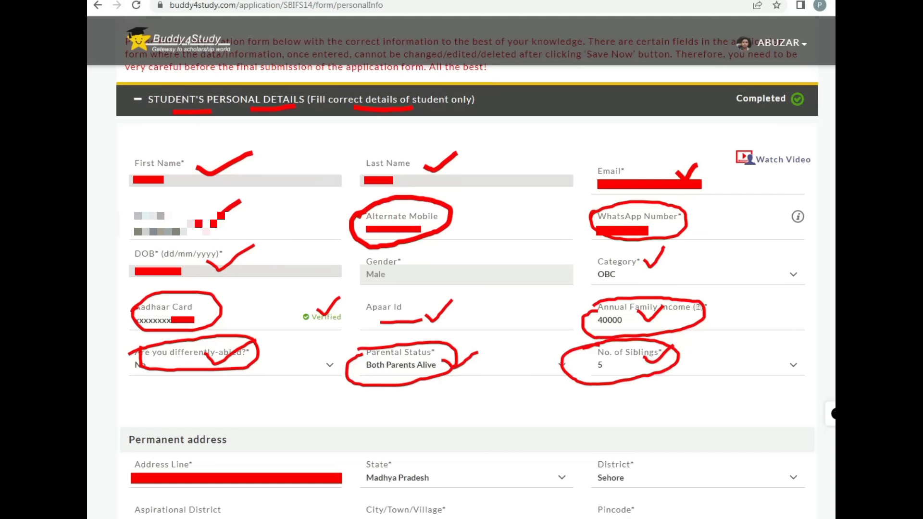
# Underline the Permanent address and Correspondence address headings in the personal details form.
pyautogui.scroll(-7, 461, 289)
pyautogui.moveTo(134, 107); pyautogui.dragTo(196, 105)
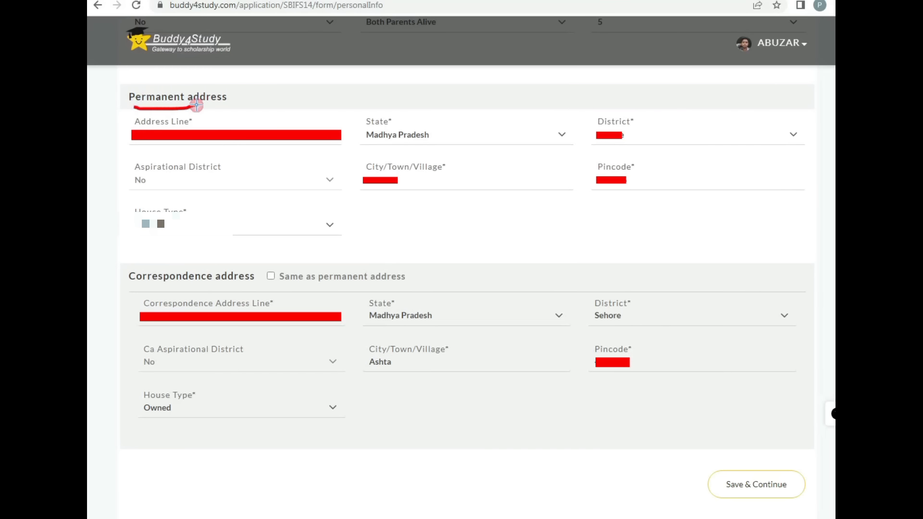
pyautogui.moveTo(131, 288); pyautogui.dragTo(199, 289)
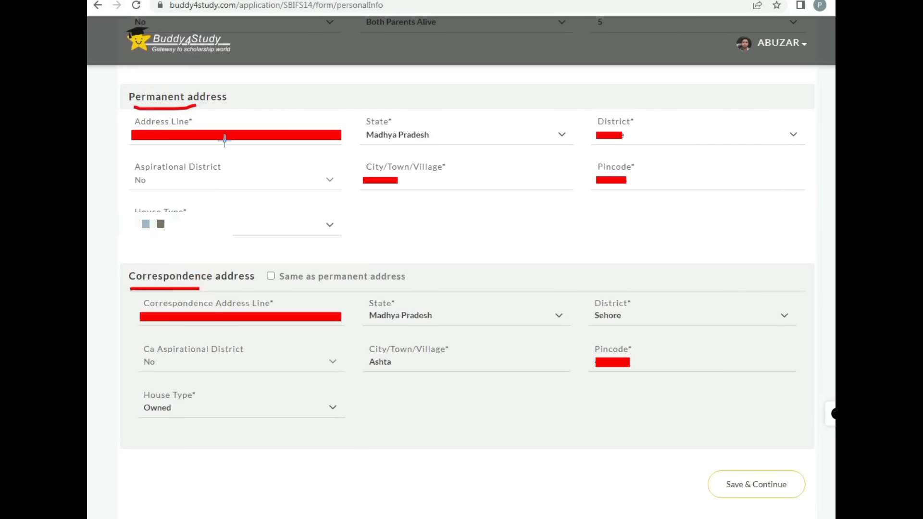
# Tick the permanent address line, state, district, city and pincode fields, and circle House Type with an arrow toward the correspondence section.
pyautogui.moveTo(239, 129); pyautogui.dragTo(291, 102)
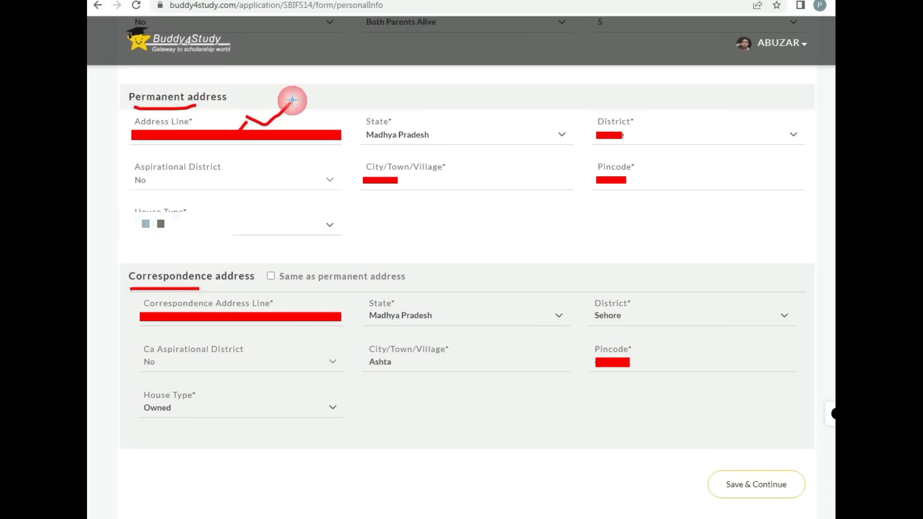
pyautogui.moveTo(472, 129); pyautogui.dragTo(504, 117)
pyautogui.moveTo(639, 129); pyautogui.dragTo(670, 112)
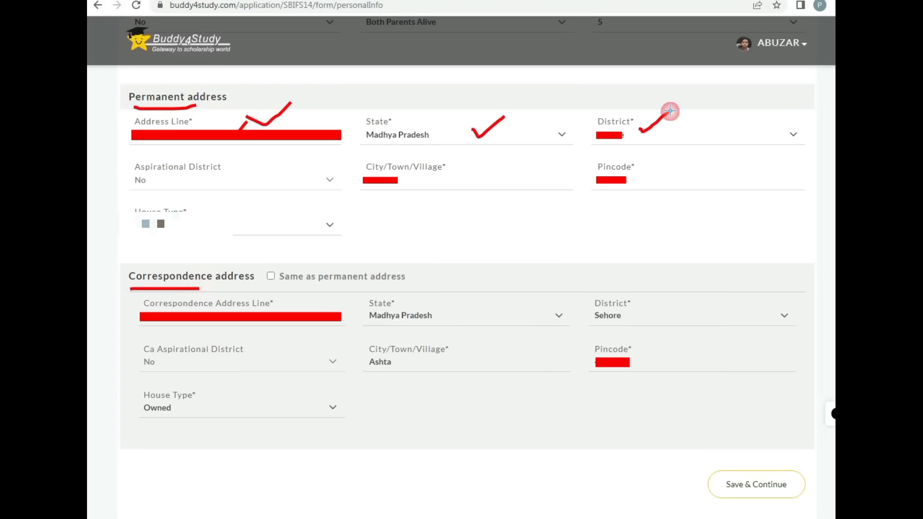
pyautogui.moveTo(412, 176); pyautogui.dragTo(445, 161)
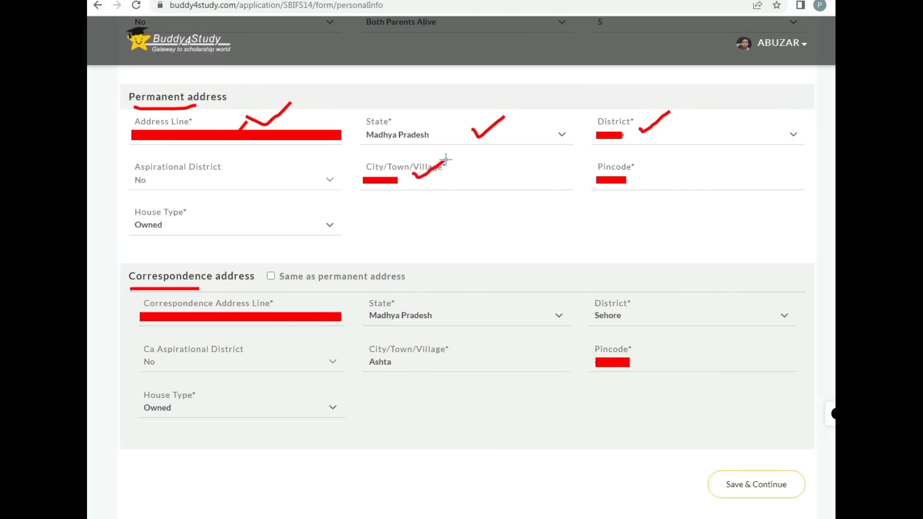
pyautogui.moveTo(643, 172); pyautogui.dragTo(671, 152)
pyautogui.moveTo(128, 219)
pyautogui.mouseDown()
pyautogui.moveTo(202, 223)
pyautogui.moveTo(145, 206)
pyautogui.mouseUp()
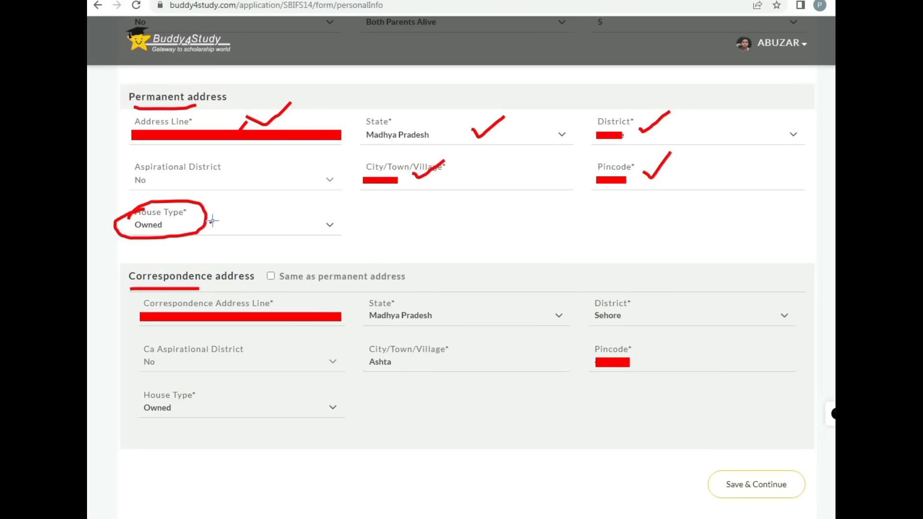
pyautogui.moveTo(212, 221); pyautogui.dragTo(235, 231)
# Circle and tick the Same as permanent address option, tick both address sections, and draw an arrow pointing to Save & Continue.
pyautogui.moveTo(260, 281)
pyautogui.mouseDown()
pyautogui.moveTo(289, 256)
pyautogui.moveTo(423, 279)
pyautogui.moveTo(303, 291)
pyautogui.moveTo(255, 267)
pyautogui.moveTo(258, 282)
pyautogui.mouseUp()
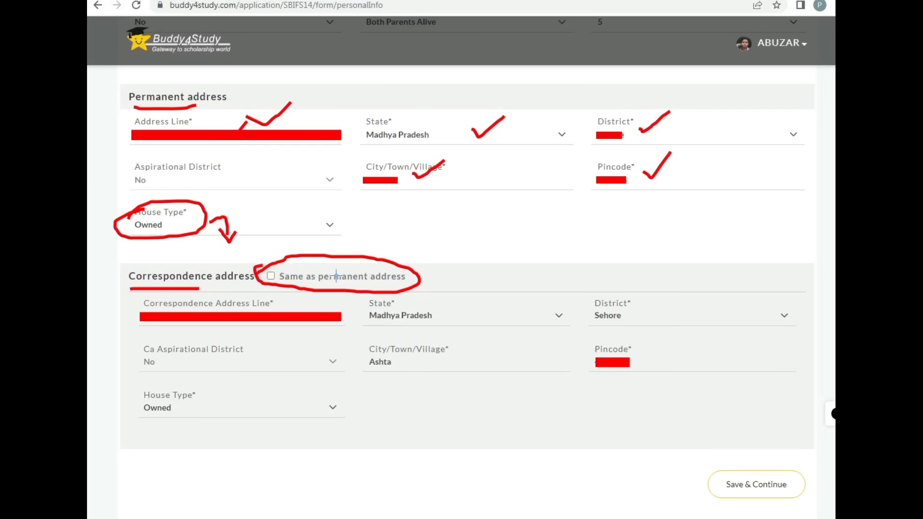
pyautogui.moveTo(261, 153); pyautogui.dragTo(284, 145)
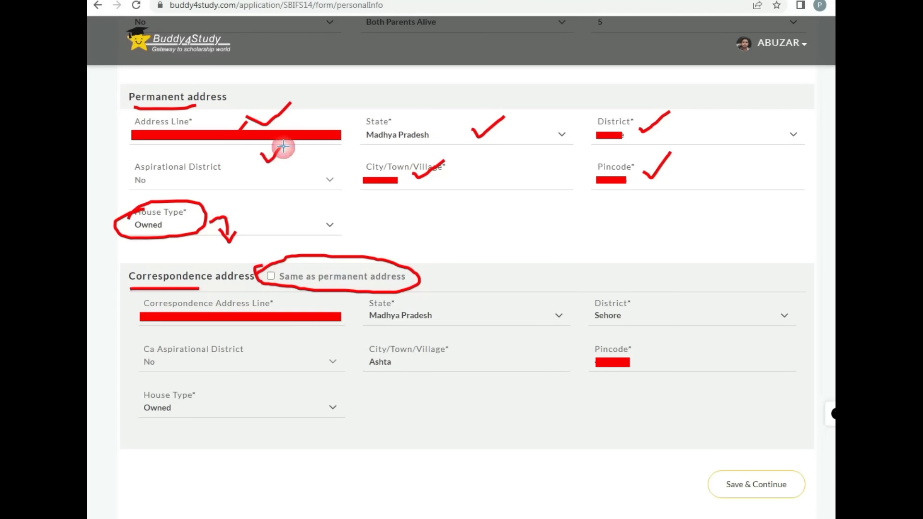
pyautogui.moveTo(226, 262)
pyautogui.mouseDown()
pyautogui.moveTo(233, 271)
pyautogui.moveTo(252, 239)
pyautogui.mouseUp()
pyautogui.moveTo(296, 270)
pyautogui.mouseDown()
pyautogui.moveTo(302, 277)
pyautogui.moveTo(319, 256)
pyautogui.mouseUp()
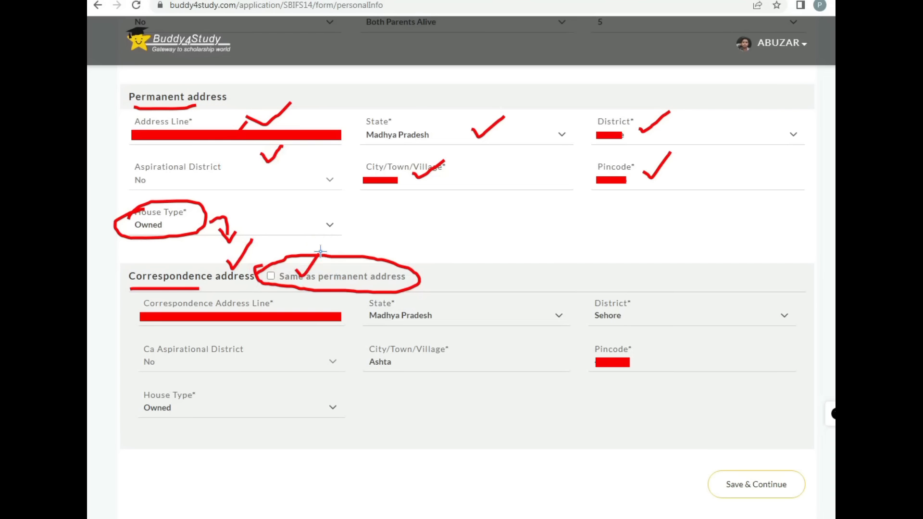
pyautogui.moveTo(757, 412)
pyautogui.mouseDown()
pyautogui.moveTo(758, 457)
pyautogui.moveTo(766, 441)
pyautogui.mouseUp()
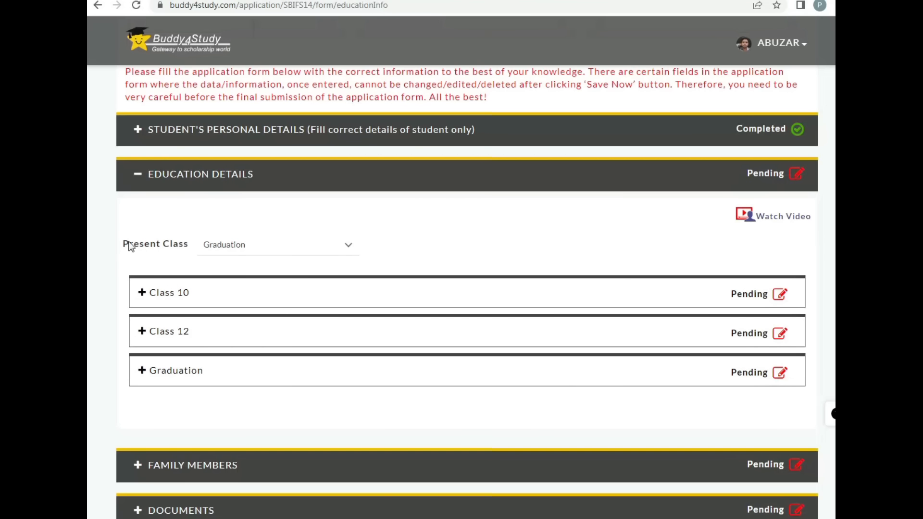
# Highlight the Present Class label in Education Details and choose Graduation as the present class.
pyautogui.moveTo(124, 244); pyautogui.dragTo(172, 244)
pyautogui.click(337, 252)
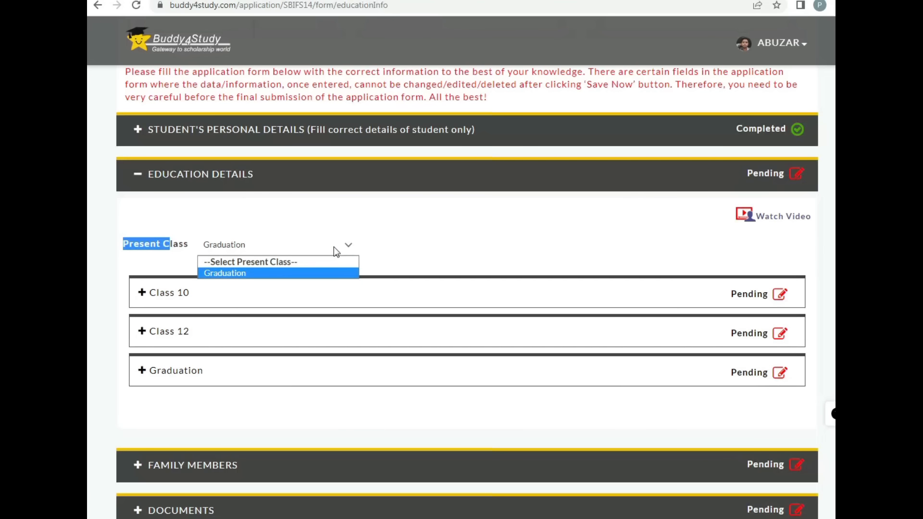
pyautogui.click(248, 274)
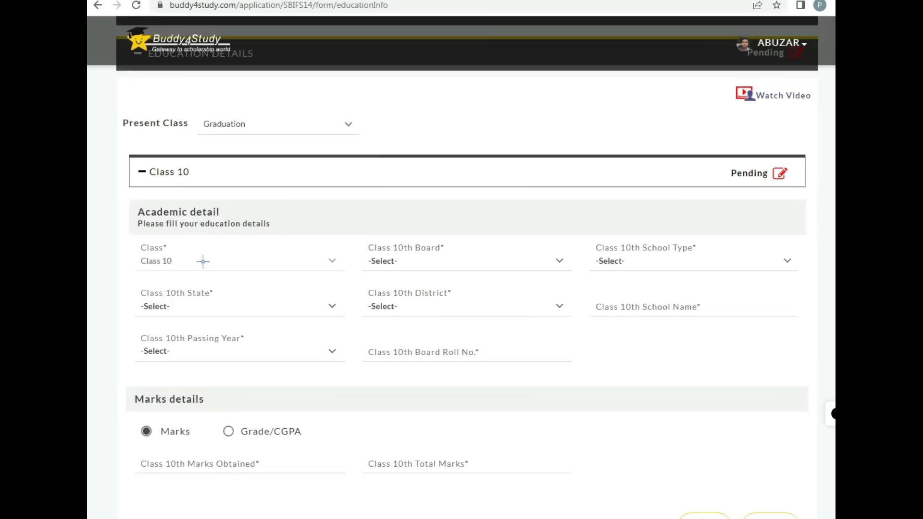
# Tick the Class field and circle the Class 10th Board and Class 10th School Type fields.
pyautogui.moveTo(180, 260)
pyautogui.mouseDown()
pyautogui.moveTo(185, 267)
pyautogui.moveTo(223, 249)
pyautogui.mouseUp()
pyautogui.moveTo(354, 251)
pyautogui.mouseDown()
pyautogui.moveTo(366, 242)
pyautogui.moveTo(458, 255)
pyautogui.moveTo(370, 270)
pyautogui.moveTo(371, 239)
pyautogui.mouseUp()
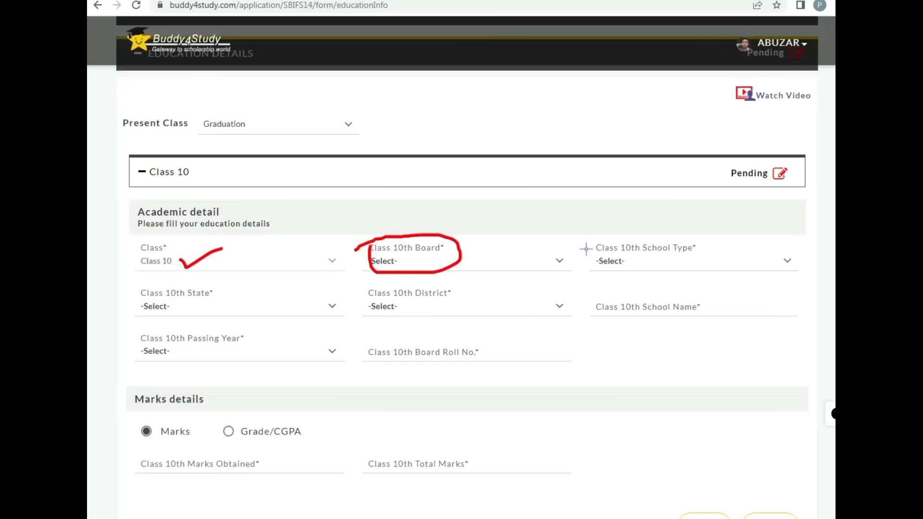
pyautogui.moveTo(586, 248)
pyautogui.mouseDown()
pyautogui.moveTo(663, 231)
pyautogui.moveTo(592, 276)
pyautogui.moveTo(607, 251)
pyautogui.mouseUp()
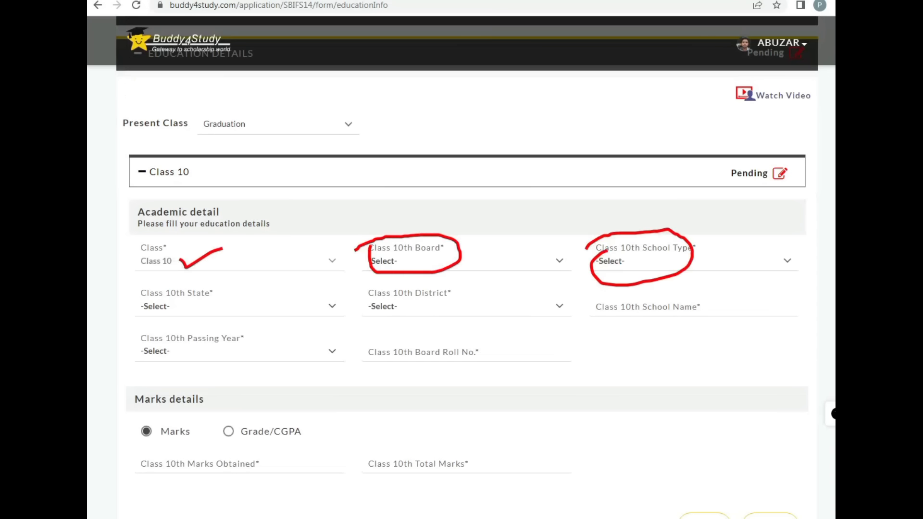
# Set the Class 10th Board to Madhya Pradesh Board and the Class 10th School Type to Government.
pyautogui.click(460, 259)
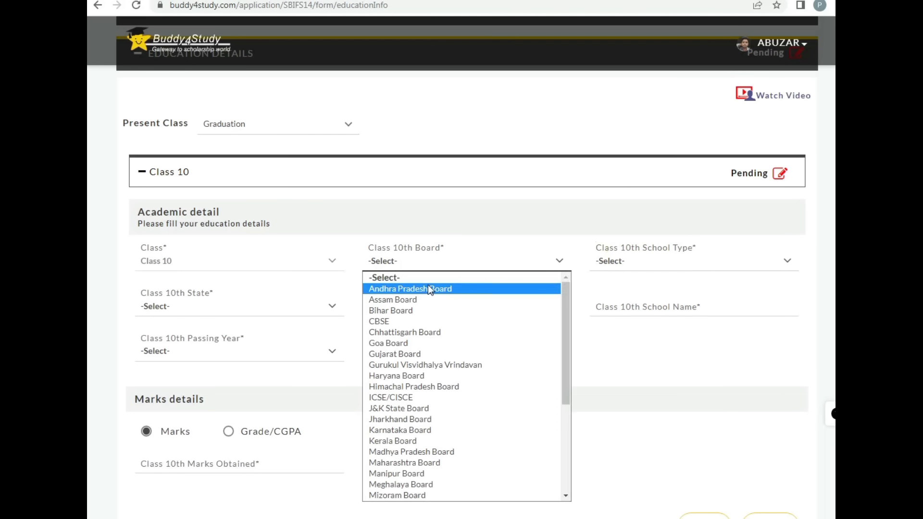
pyautogui.press('m')
pyautogui.press('Return')
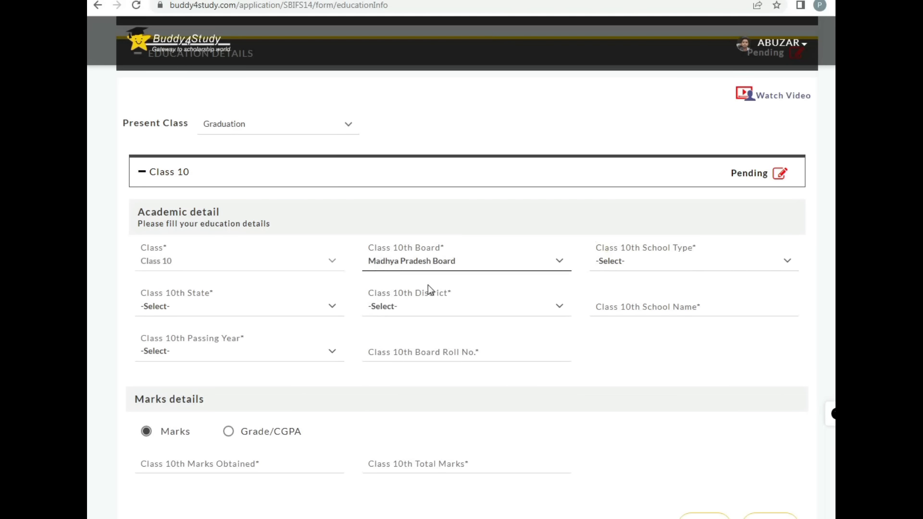
pyautogui.click(746, 266)
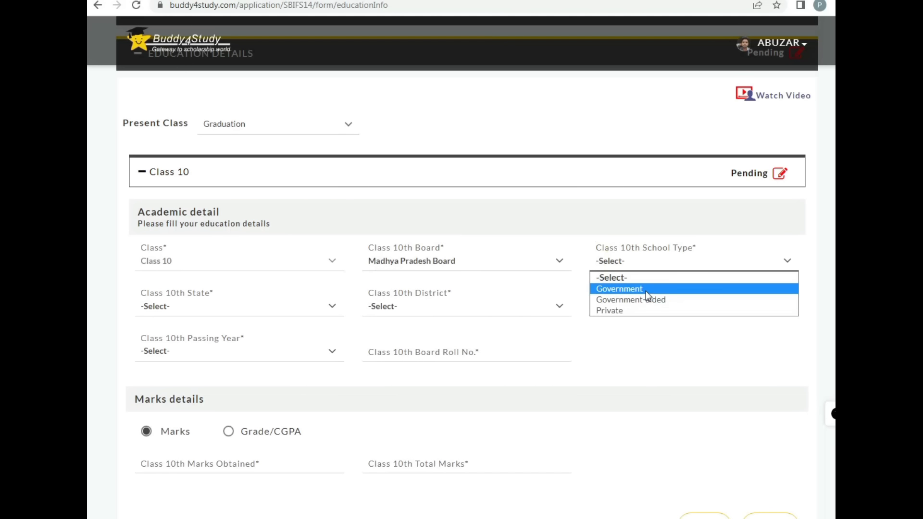
pyautogui.click(619, 289)
# Set the Class 10th State to Madhya Pradesh and the Class 10th District to Sehore.
pyautogui.click(284, 307)
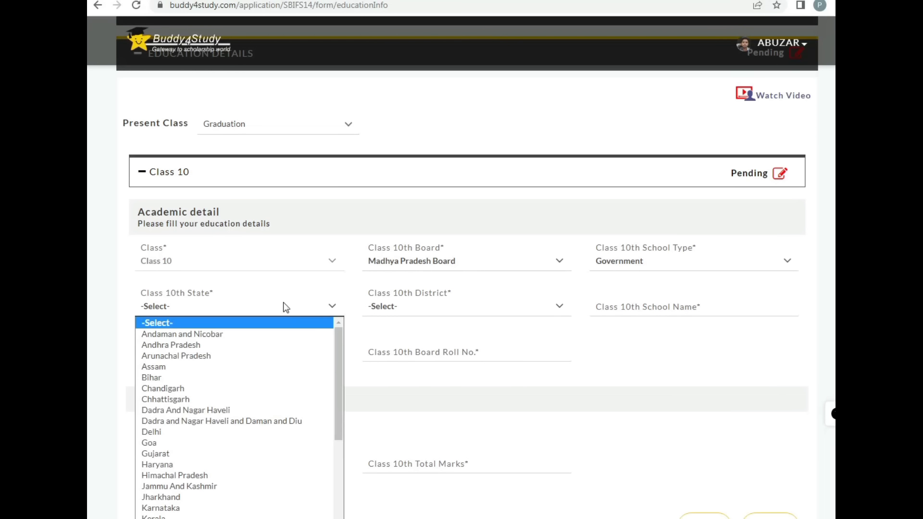
pyautogui.press('m')
pyautogui.press('Return')
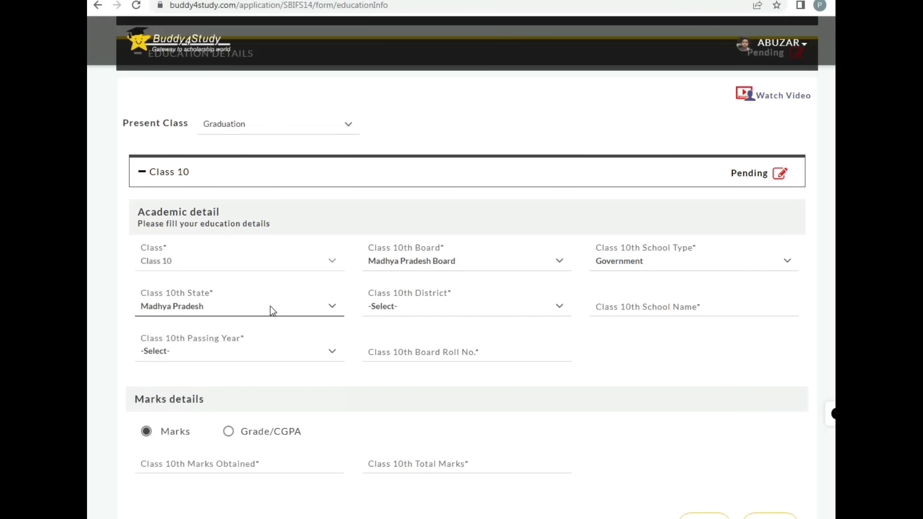
pyautogui.click(421, 310)
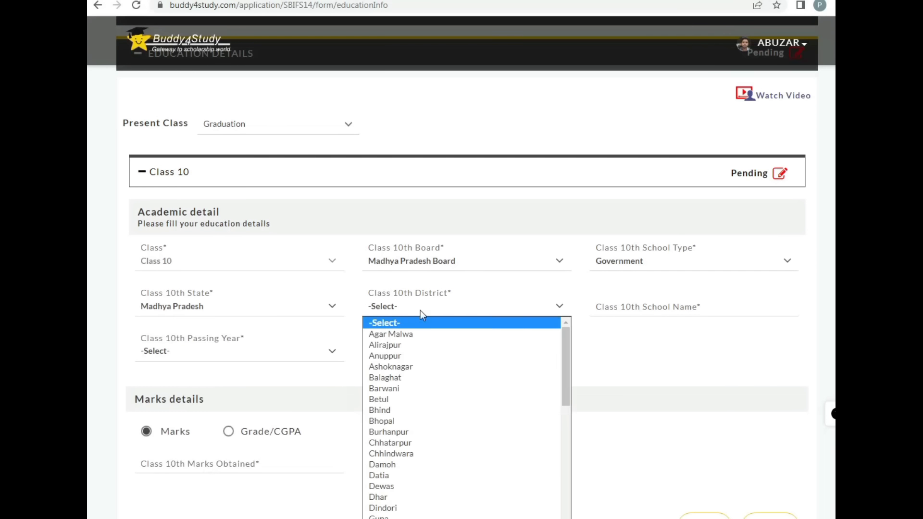
pyautogui.press('s')
pyautogui.press('e')
pyautogui.press('Return')
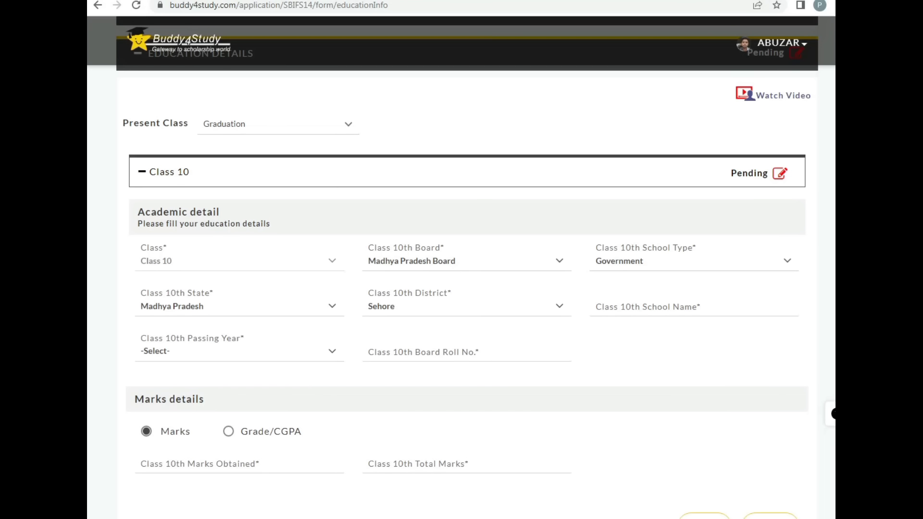
# Underline and tick Class 10th School Name, circle and tick Class 10th Passing Year, and circle Class 10th Board Roll No.
pyautogui.moveTo(610, 317)
pyautogui.mouseDown()
pyautogui.moveTo(684, 310)
pyautogui.moveTo(711, 289)
pyautogui.moveTo(767, 278)
pyautogui.mouseUp()
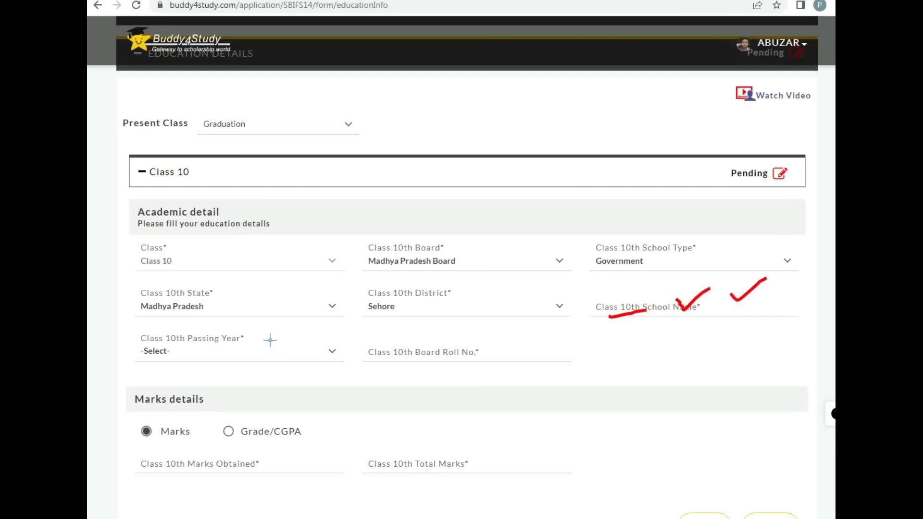
pyautogui.moveTo(139, 342)
pyautogui.mouseDown()
pyautogui.moveTo(185, 321)
pyautogui.moveTo(245, 331)
pyautogui.moveTo(217, 363)
pyautogui.moveTo(135, 345)
pyautogui.moveTo(133, 331)
pyautogui.mouseUp()
pyautogui.moveTo(268, 341); pyautogui.dragTo(292, 335)
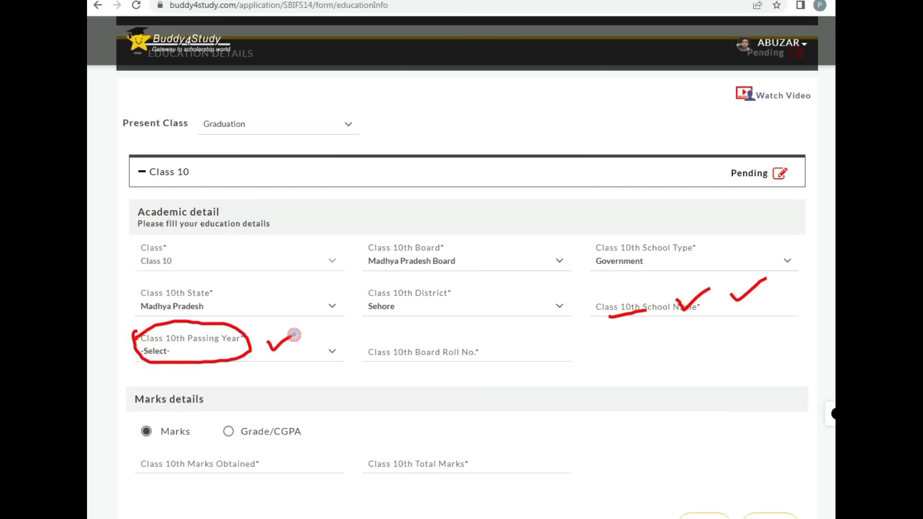
pyautogui.moveTo(368, 343)
pyautogui.mouseDown()
pyautogui.moveTo(483, 352)
pyautogui.moveTo(361, 350)
pyautogui.moveTo(364, 339)
pyautogui.mouseUp()
# Underline the Class 10 Marks details heading, tick the marks obtained and total marks fields, and draw an arrow toward saving the section.
pyautogui.moveTo(145, 410); pyautogui.dragTo(176, 408)
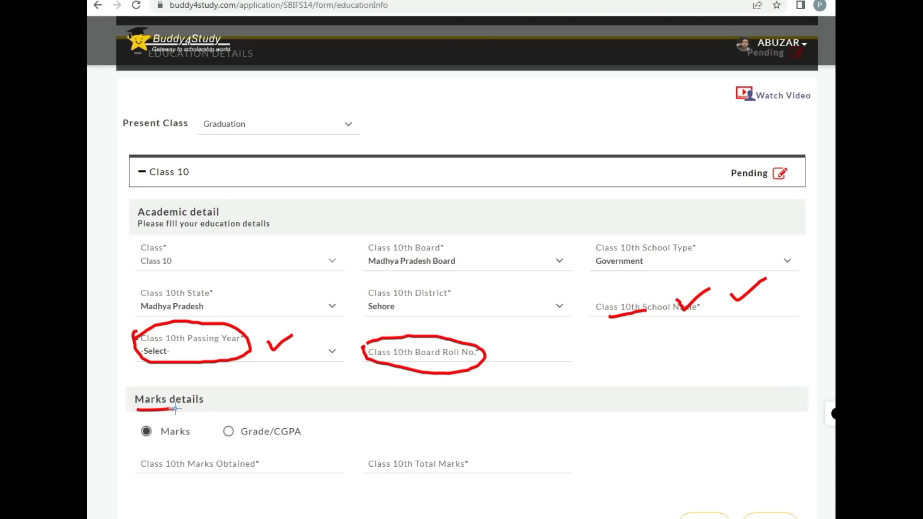
pyautogui.moveTo(152, 478); pyautogui.dragTo(178, 477)
pyautogui.moveTo(218, 454); pyautogui.dragTo(254, 447)
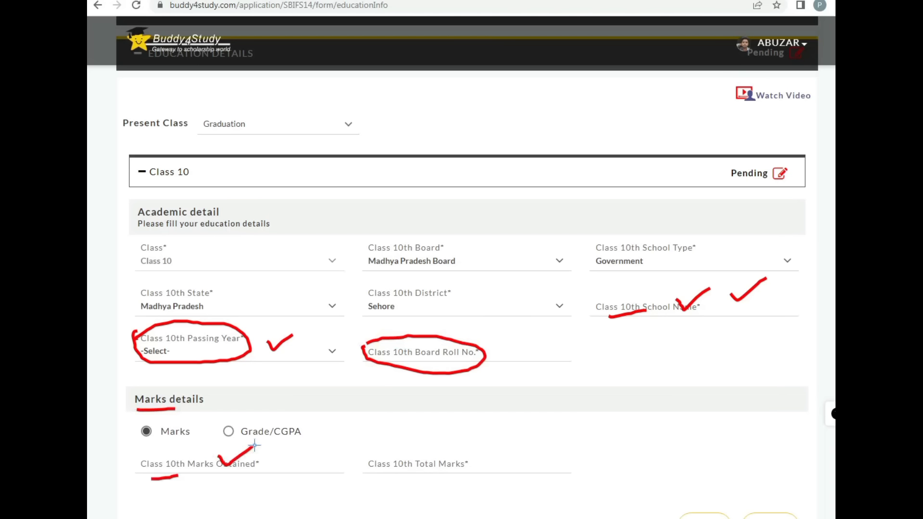
pyautogui.moveTo(456, 455); pyautogui.dragTo(509, 425)
pyautogui.moveTo(727, 481)
pyautogui.mouseDown()
pyautogui.moveTo(716, 513)
pyautogui.moveTo(739, 492)
pyautogui.mouseUp()
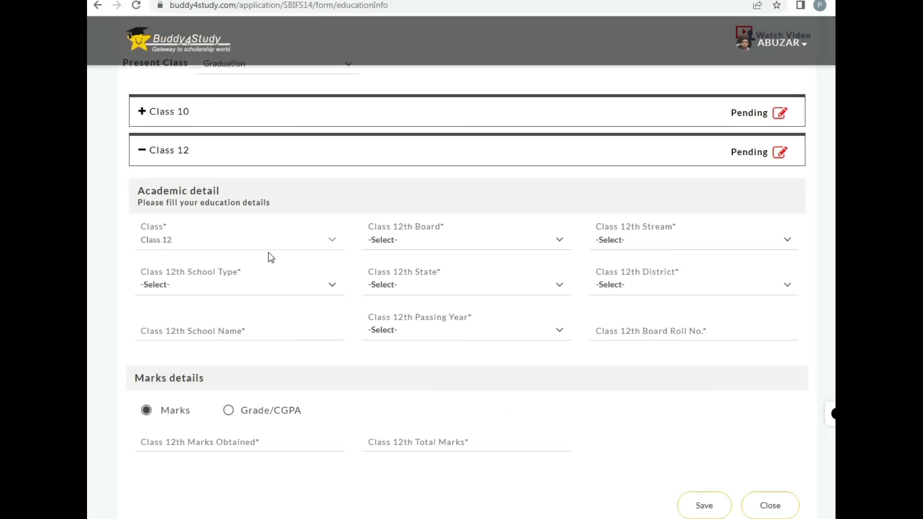
# Set the Class 12th Stream to PCB and the Class 12th School Type to Government-aided.
pyautogui.click(443, 241)
pyautogui.click(443, 242)
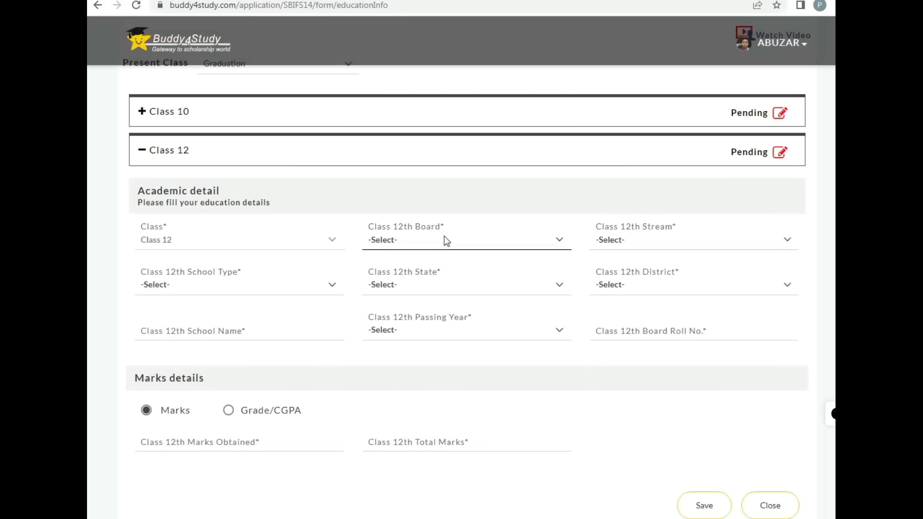
pyautogui.click(653, 244)
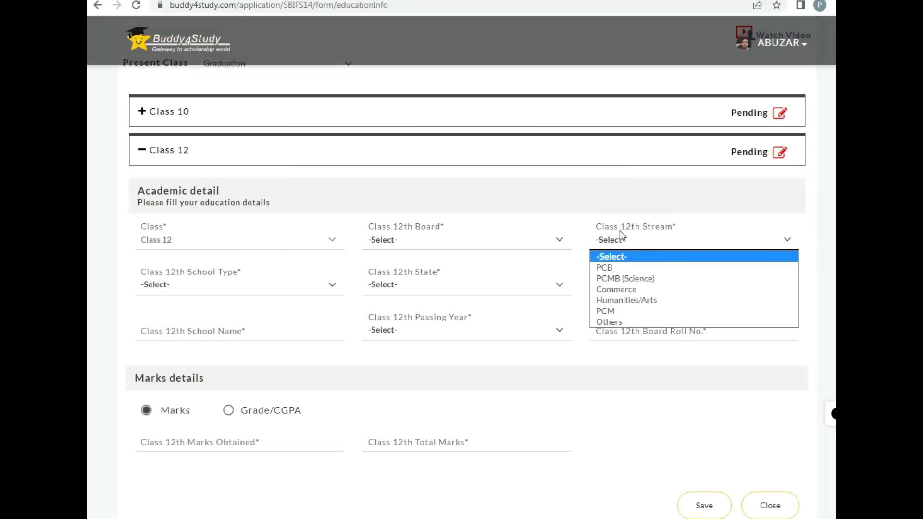
pyautogui.moveTo(610, 228); pyautogui.dragTo(674, 232)
pyautogui.click(707, 236)
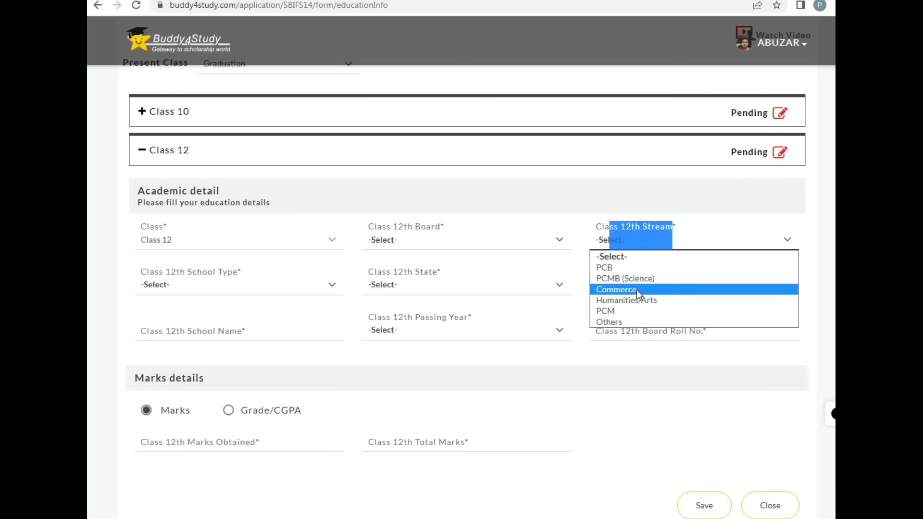
pyautogui.click(617, 269)
pyautogui.click(284, 289)
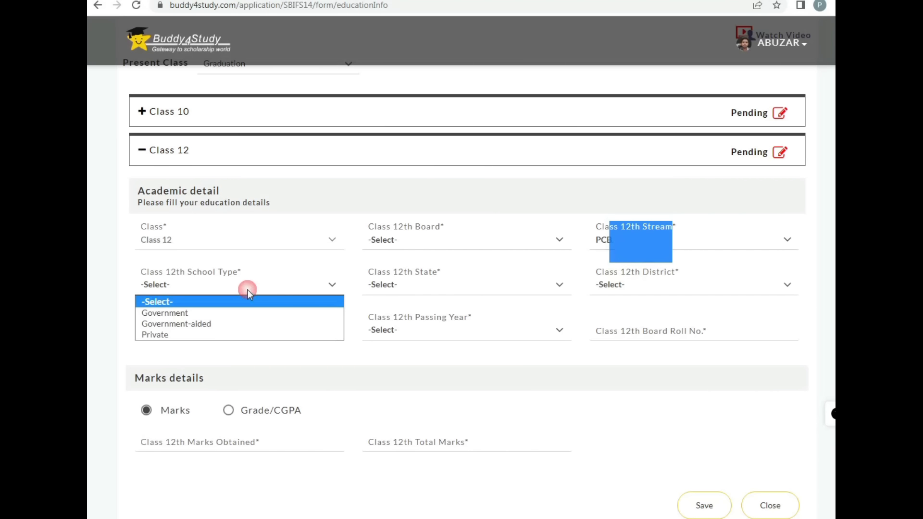
pyautogui.click(224, 322)
# Set the Class 12th State to Madhya Pradesh and the Class 12th District to Sehore.
pyautogui.click(436, 288)
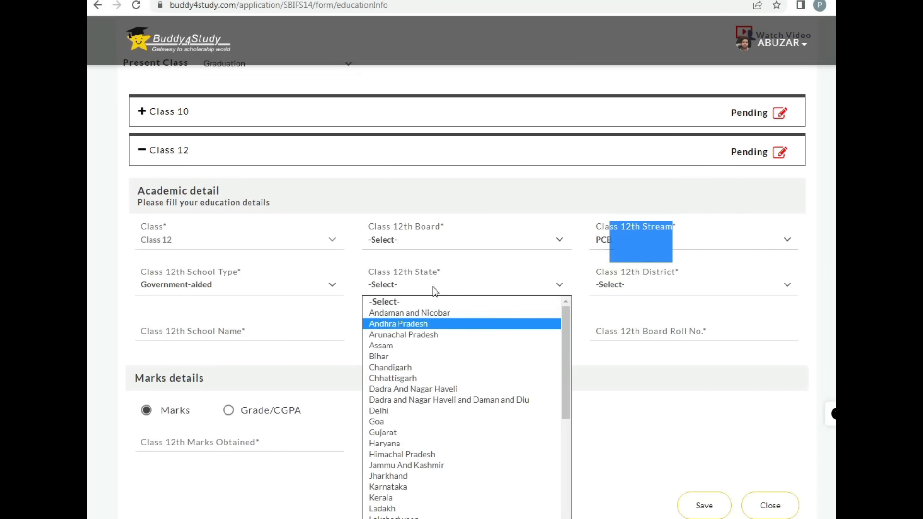
pyautogui.press('m')
pyautogui.press('Return')
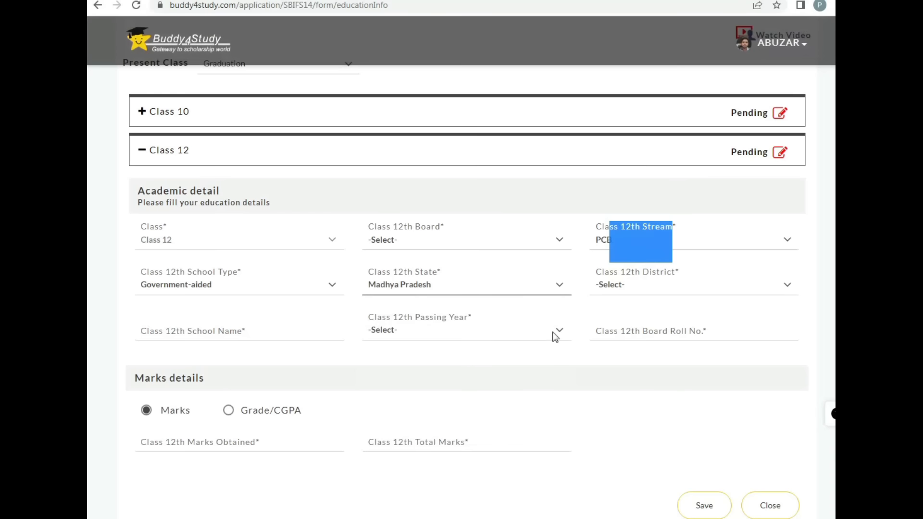
pyautogui.click(629, 289)
pyautogui.press('s')
pyautogui.press('e')
pyautogui.press('Return')
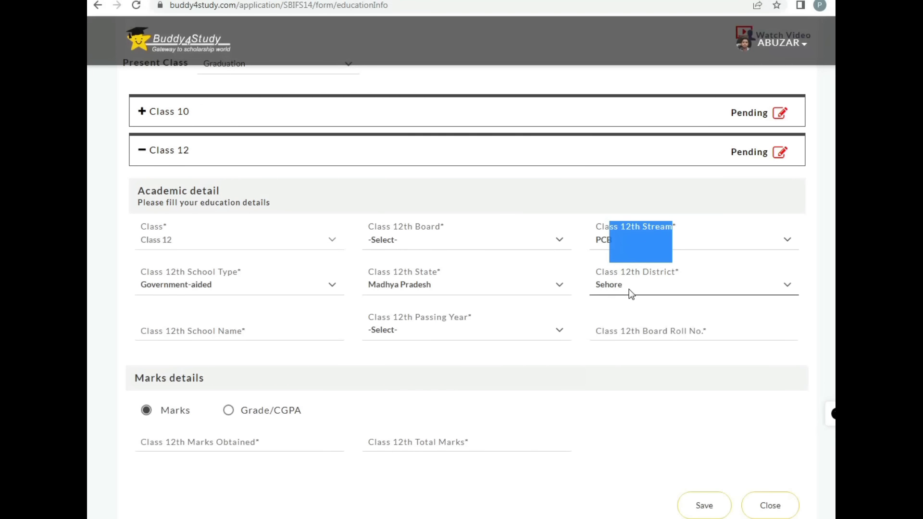
# Point out the Class 12th School Name, Passing Year options and Board Roll No. fields without filling them in.
pyautogui.click(254, 333)
pyautogui.click(452, 334)
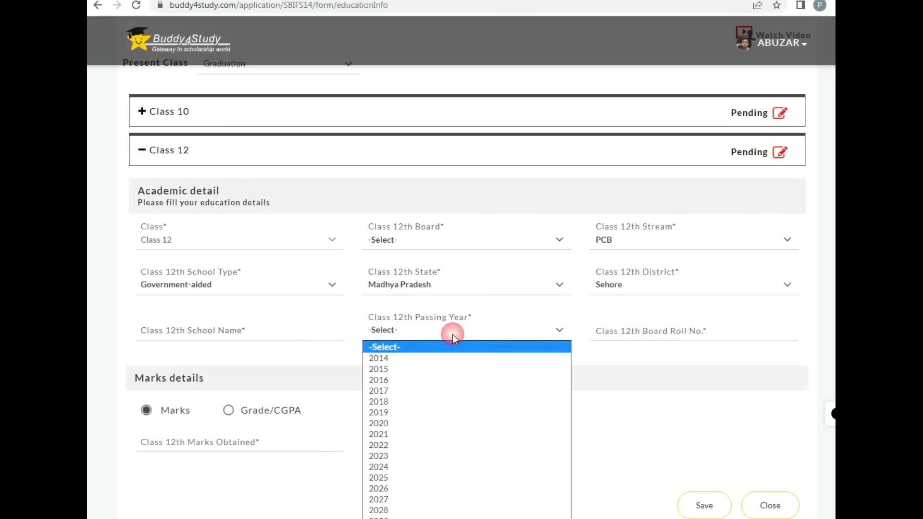
pyautogui.click(453, 334)
pyautogui.click(692, 332)
pyautogui.click(645, 360)
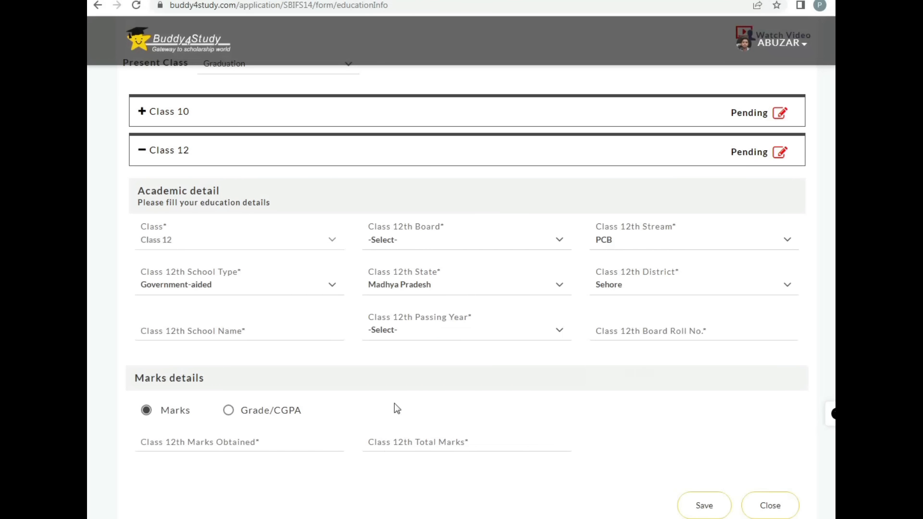
# Close the Class 12 section and expand the Graduation section, highlighting its Academic detail heading.
pyautogui.scroll(-1, 404, 423)
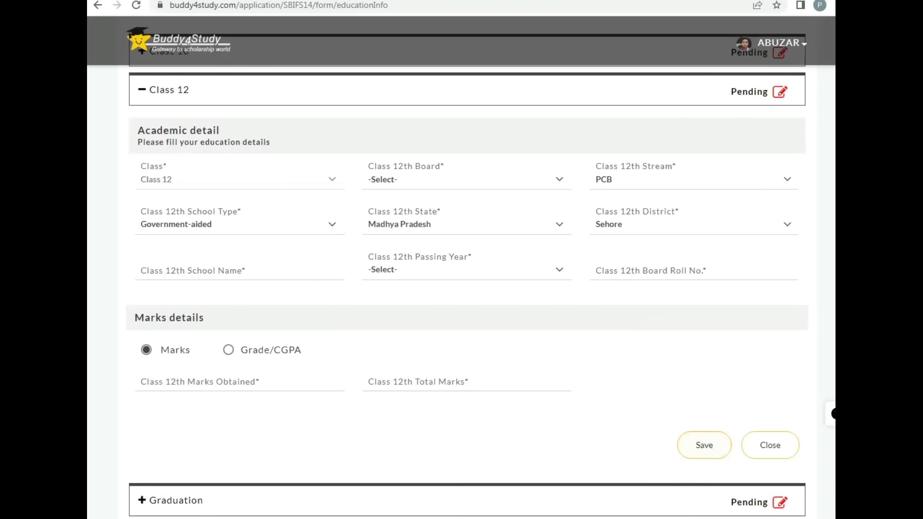
pyautogui.click(770, 445)
pyautogui.click(182, 315)
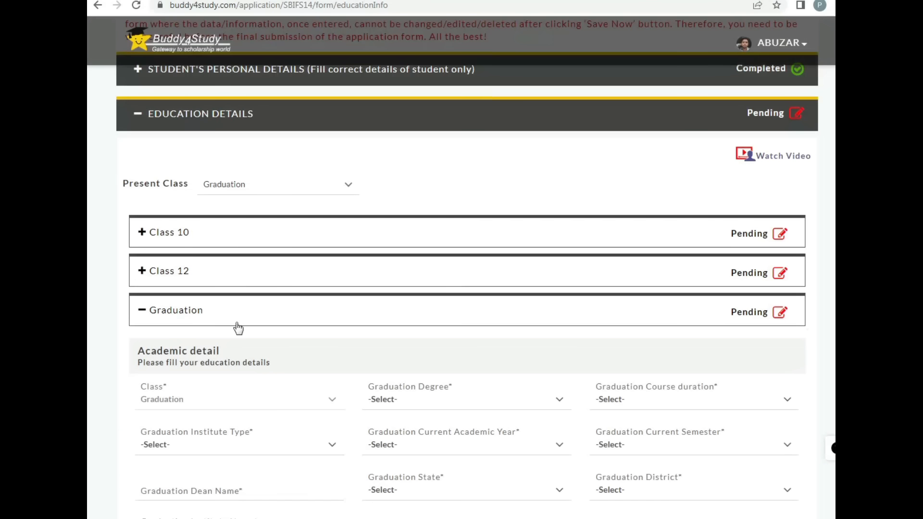
pyautogui.scroll(-3, 481, 303)
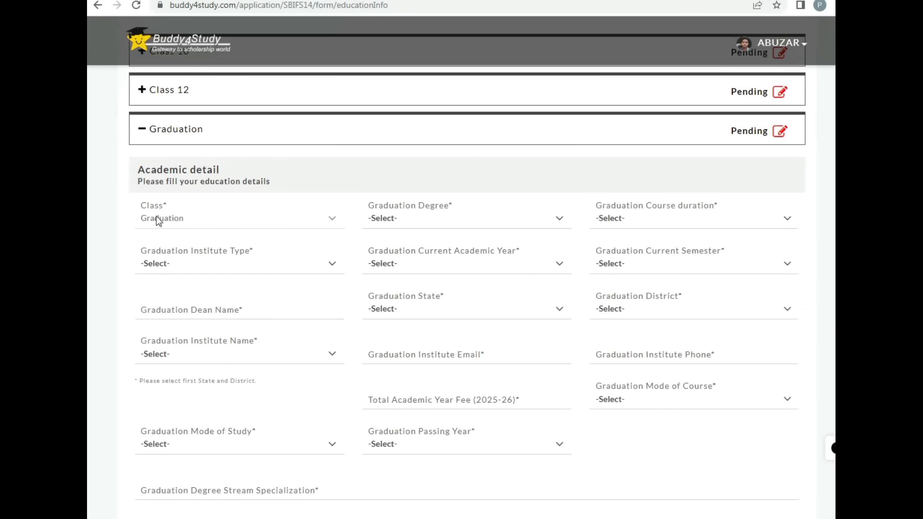
pyautogui.moveTo(137, 169); pyautogui.dragTo(224, 173)
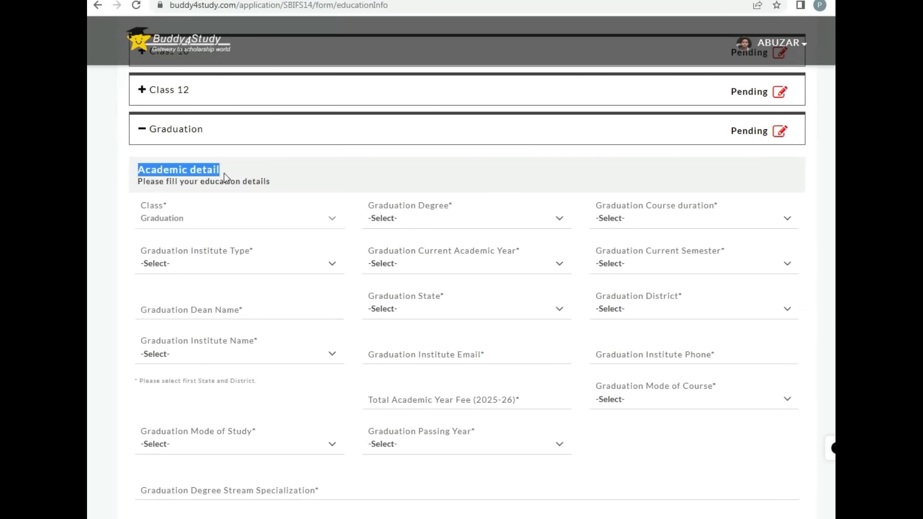
# Set the Graduation Degree to B.Com and the Graduation Course duration to 3 year.
pyautogui.click(426, 217)
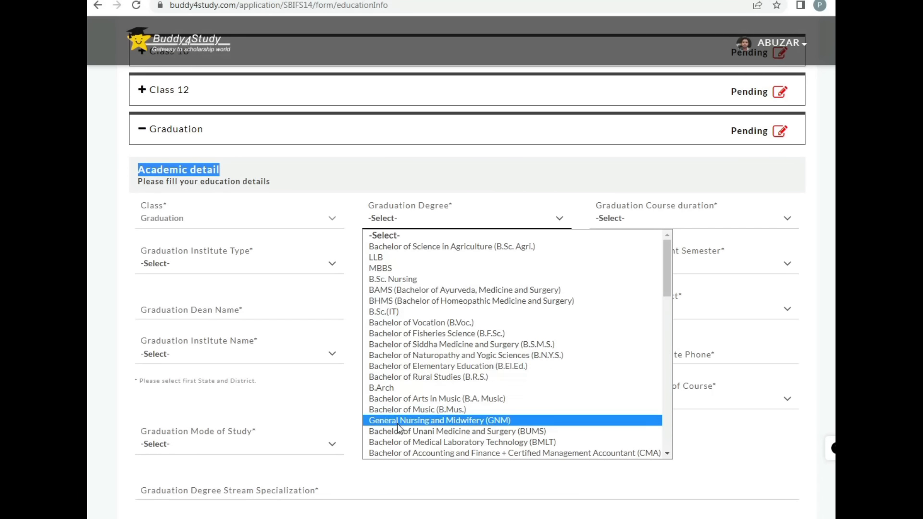
pyautogui.scroll(-5, 404, 418)
pyautogui.click(391, 340)
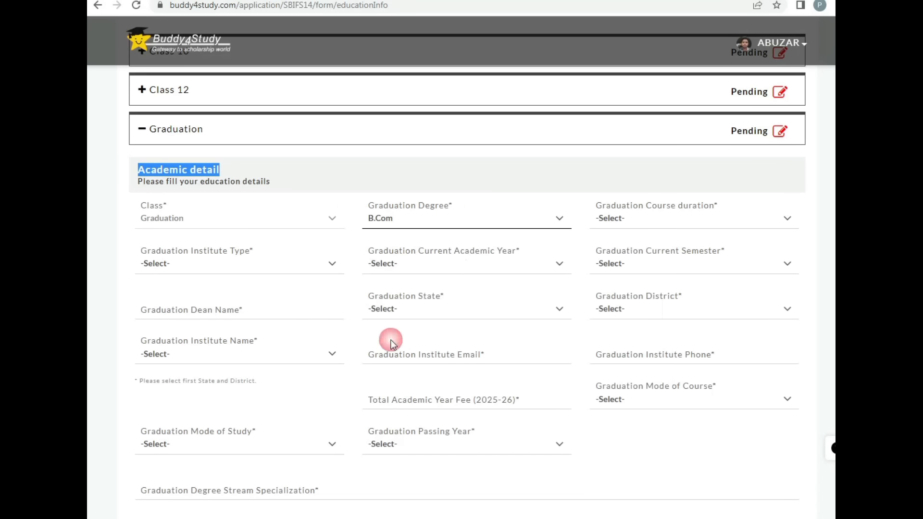
pyautogui.click(631, 225)
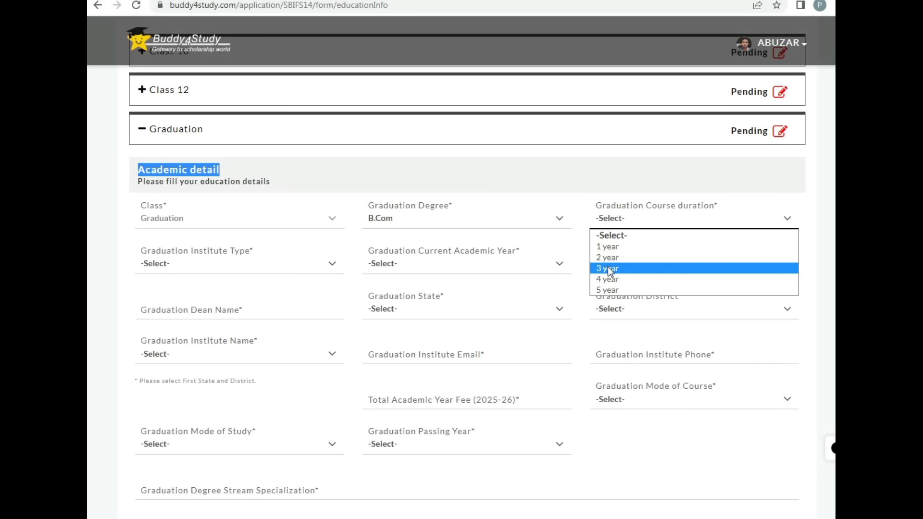
pyautogui.click(609, 269)
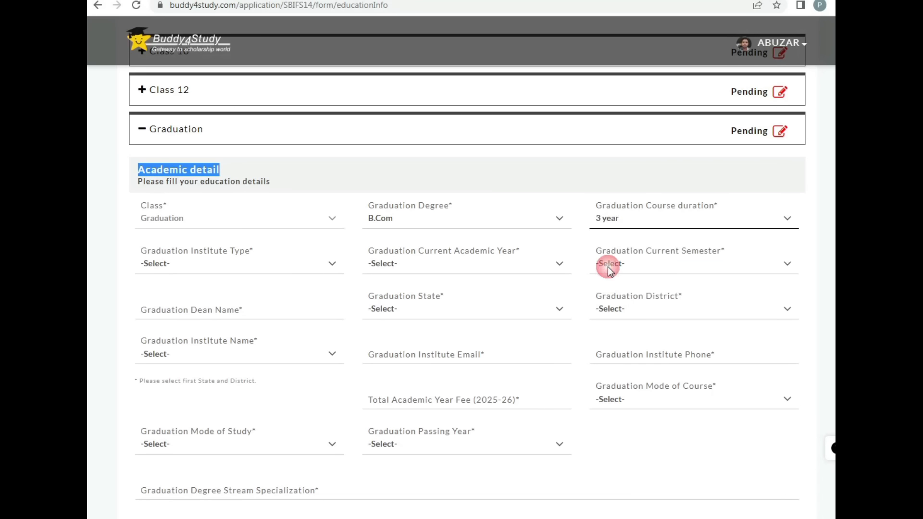
# Set the Graduation Institute Type to Private and the Graduation Current Academic Year to 3 year.
pyautogui.click(182, 267)
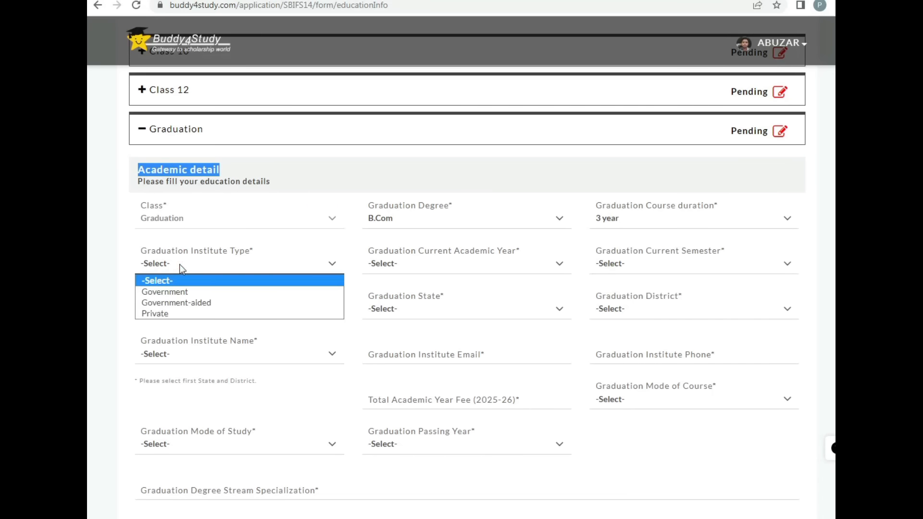
pyautogui.click(163, 313)
pyautogui.click(418, 267)
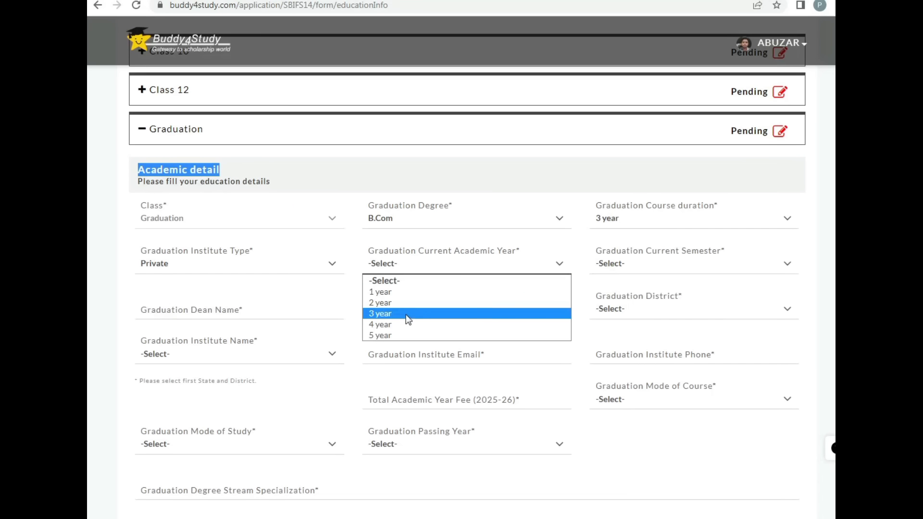
pyautogui.moveTo(385, 252); pyautogui.dragTo(495, 253)
pyautogui.click(518, 266)
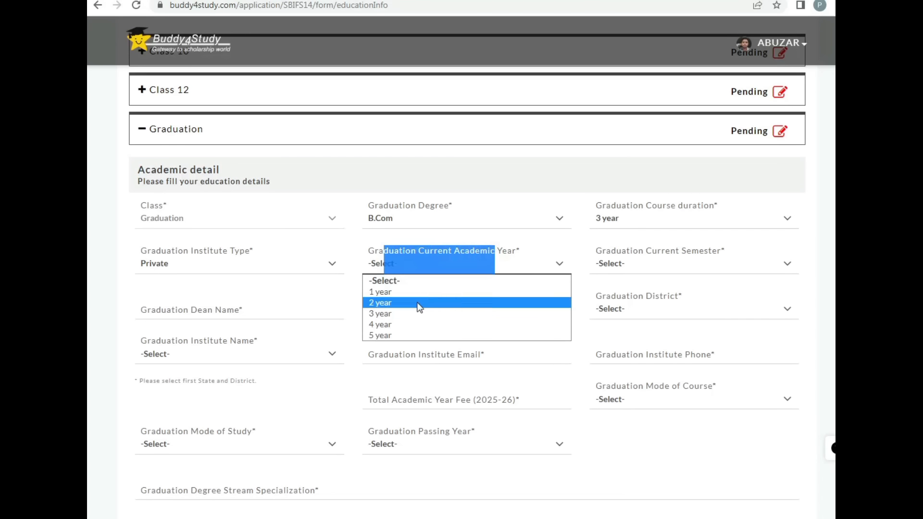
pyautogui.click(408, 313)
# Set the Graduation Current Semester to 2 and point out the Graduation Dean Name field without filling it in.
pyautogui.click(588, 252)
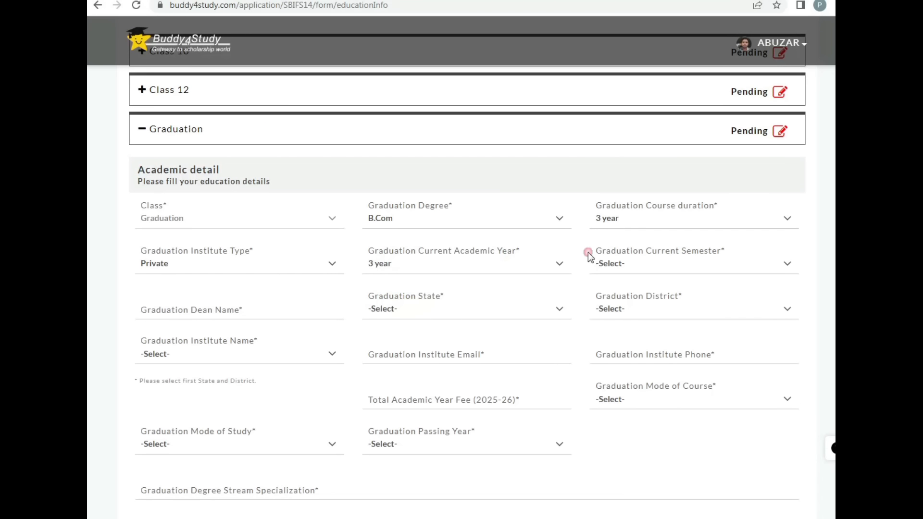
pyautogui.click(623, 265)
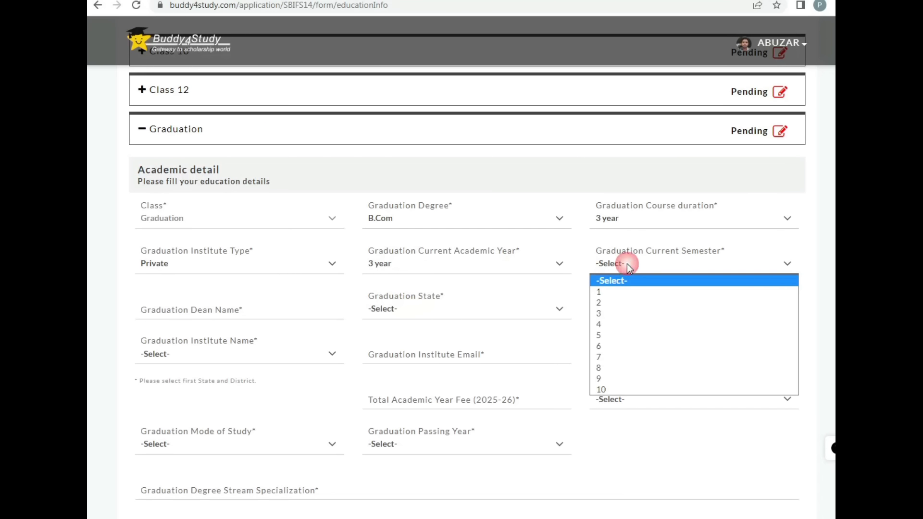
pyautogui.click(605, 302)
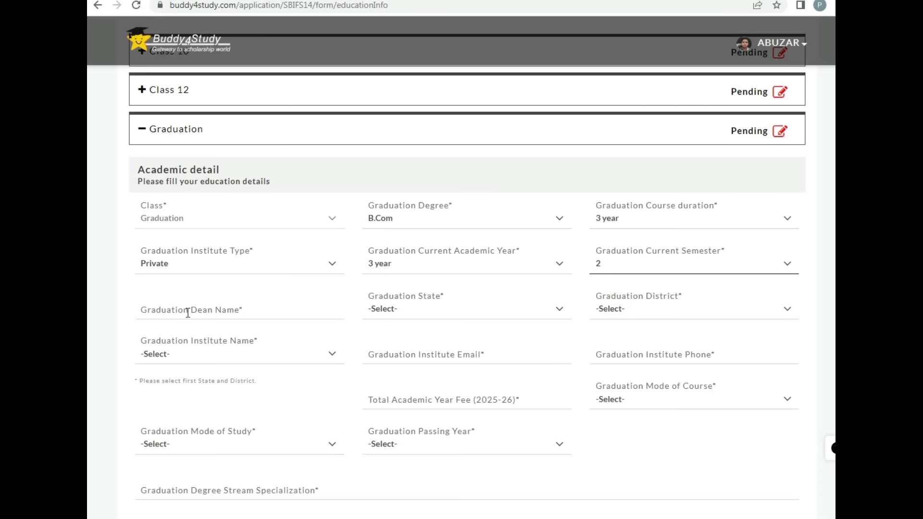
pyautogui.click(272, 319)
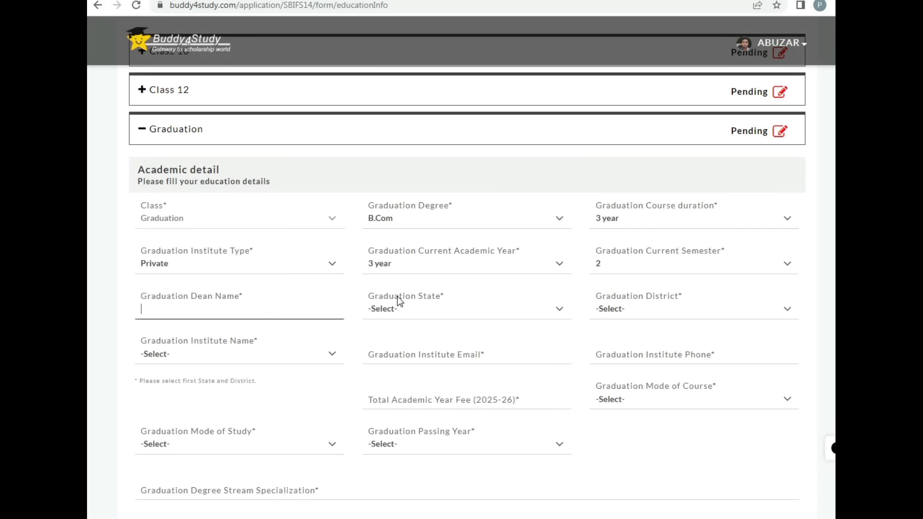
# Set the Graduation State to Madhya Pradesh and the Graduation District to Sehore.
pyautogui.click(412, 312)
pyautogui.press('m')
pyautogui.press('Return')
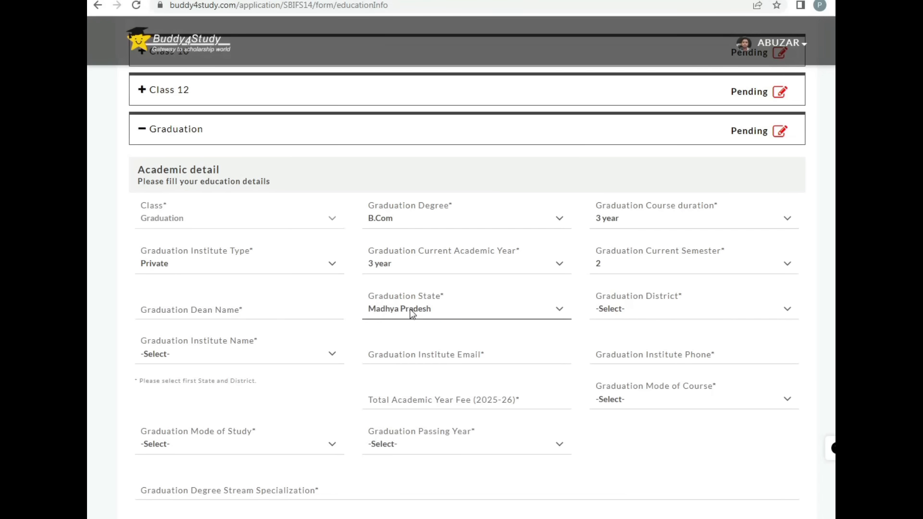
pyautogui.click(675, 316)
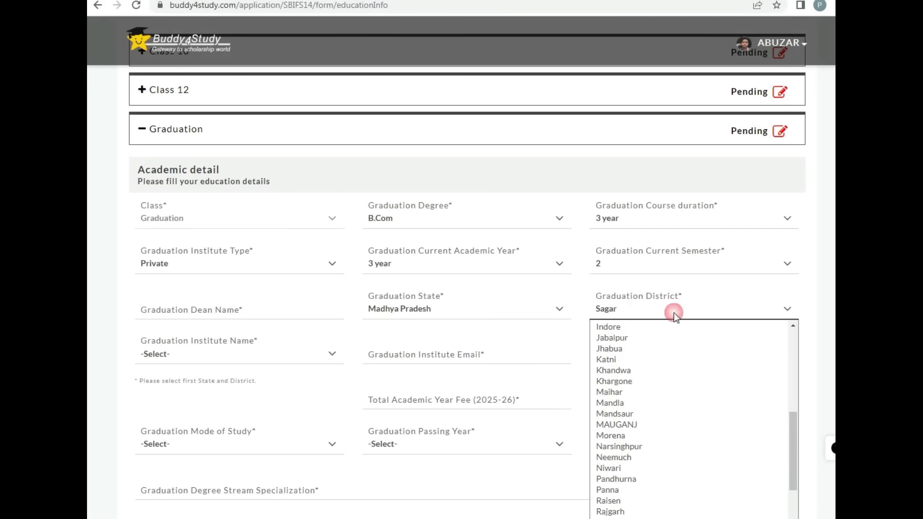
pyautogui.press('s')
pyautogui.press('e')
pyautogui.press('Return')
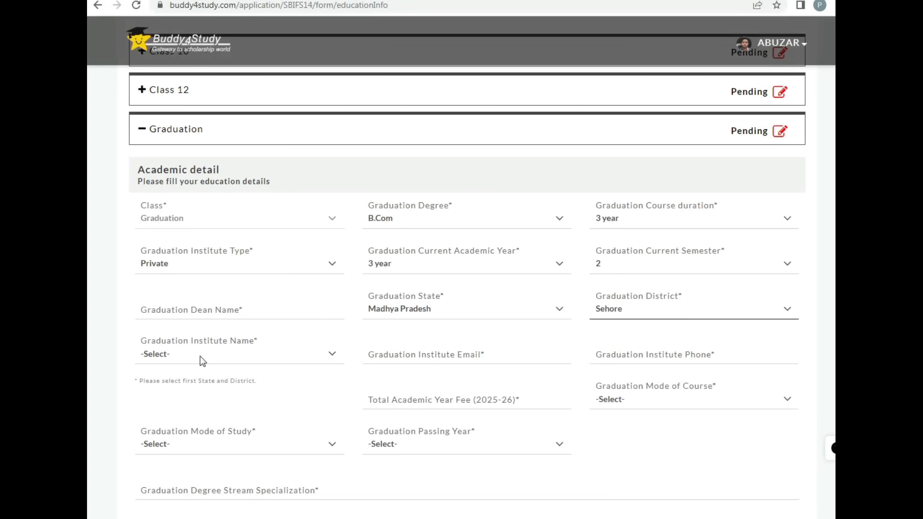
# Search the Graduation Institute Name options for "govt" and browse the college list down to its last entry.
pyautogui.click(198, 356)
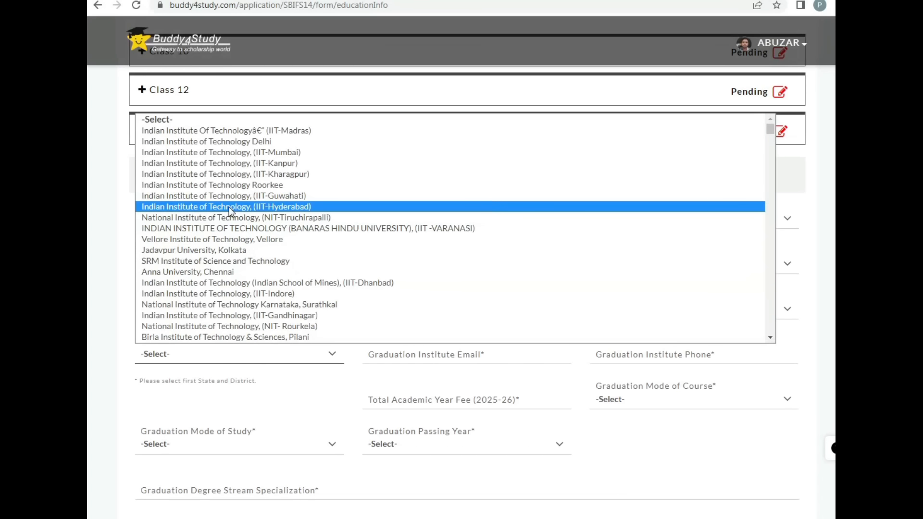
pyautogui.write('govt')
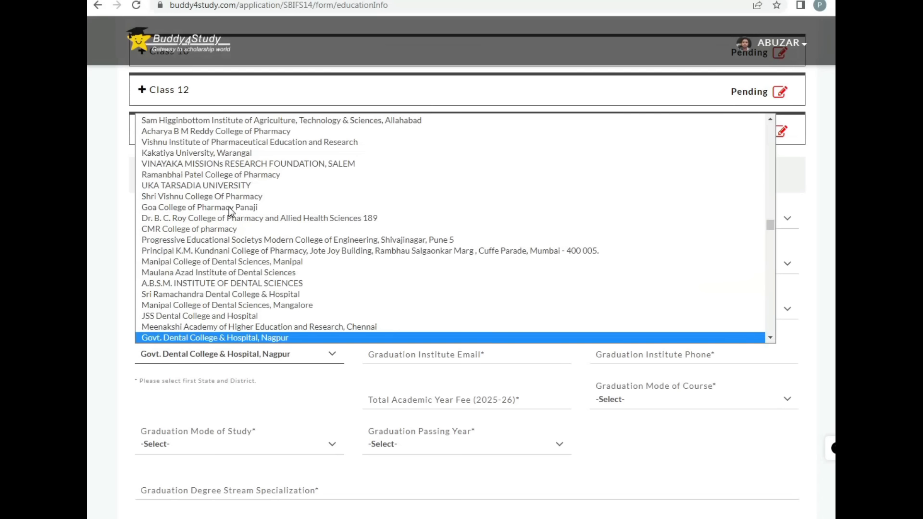
pyautogui.scroll(-20, 230, 212)
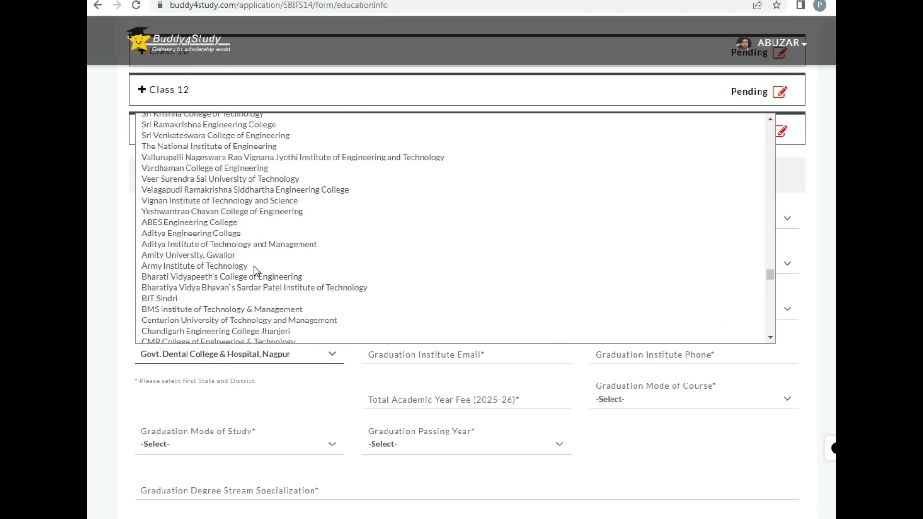
pyautogui.scroll(-2, 188, 327)
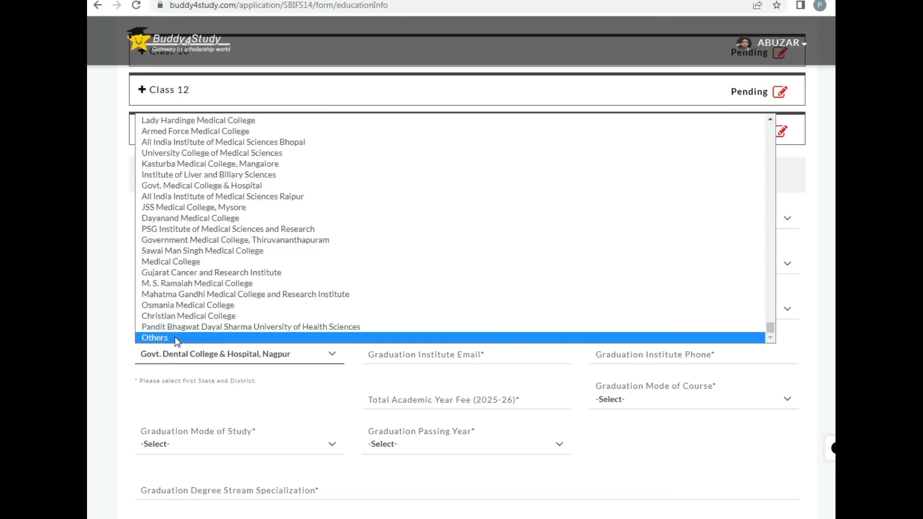
pyautogui.press('Escape')
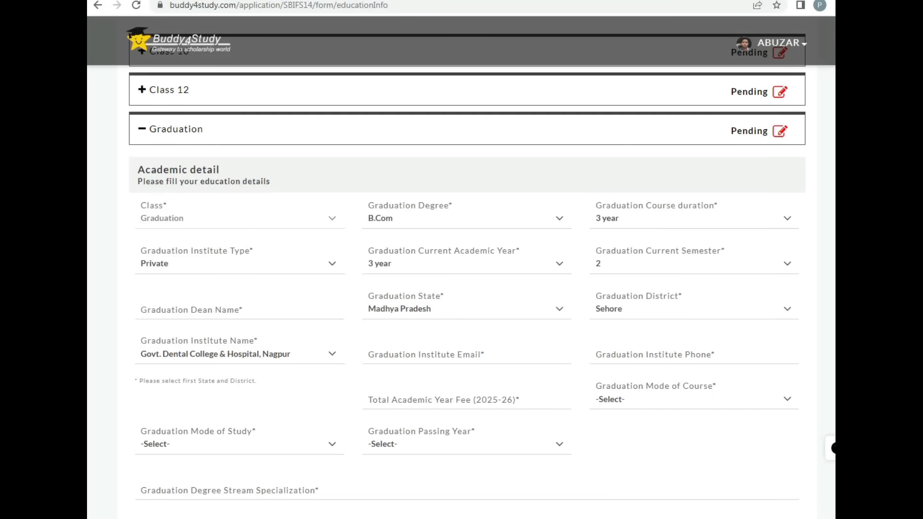
# Set the Graduation Institute Name to Others, the last option in the list.
pyautogui.click(284, 345)
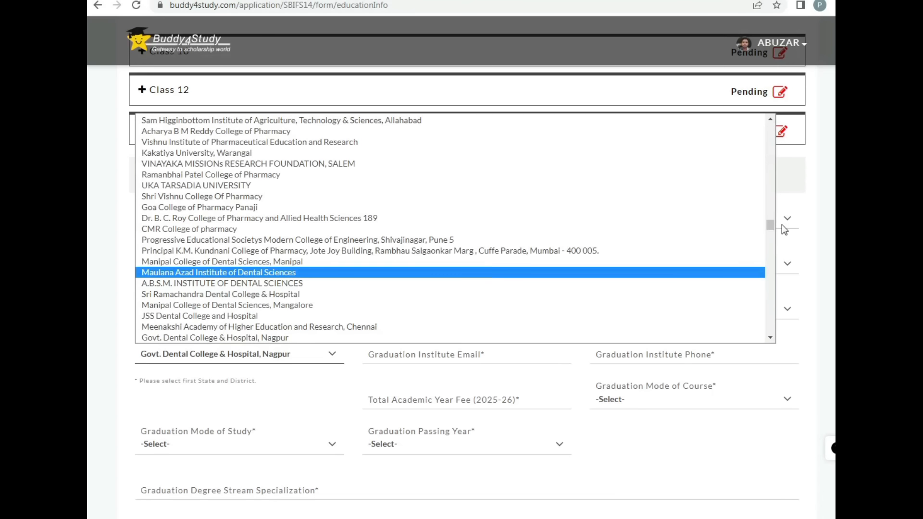
pyautogui.moveTo(771, 224); pyautogui.dragTo(771, 339)
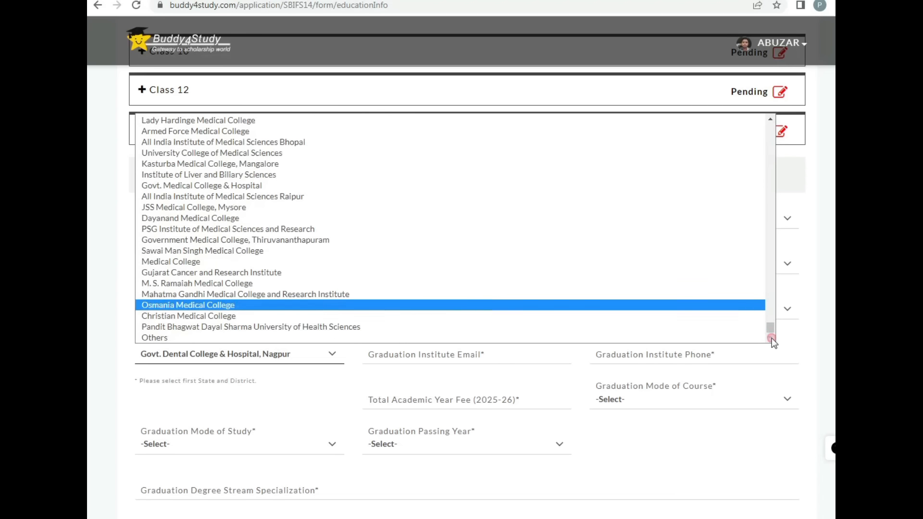
pyautogui.click(152, 335)
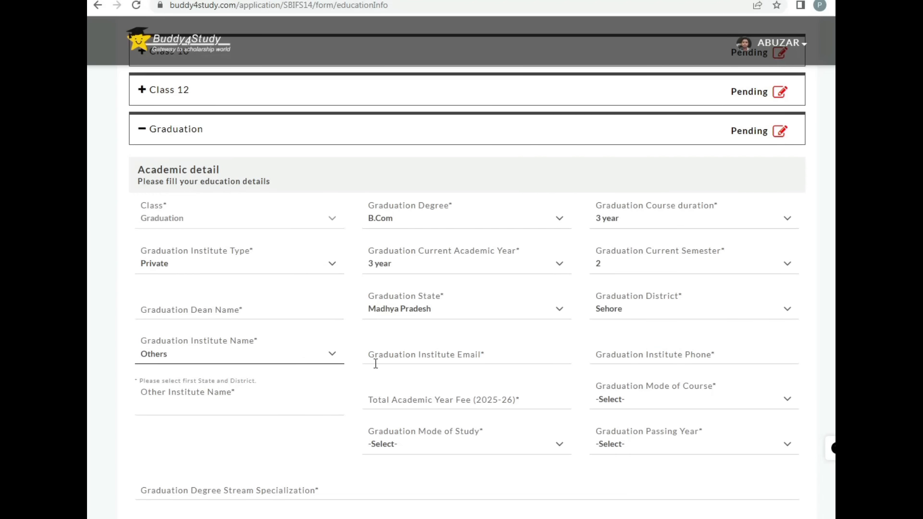
# Circle Others and the Other Institute Name field, tick the Dean Name, Institute Email, Institute Phone and academic year fee fields, and clear the marks.
pyautogui.click(413, 356)
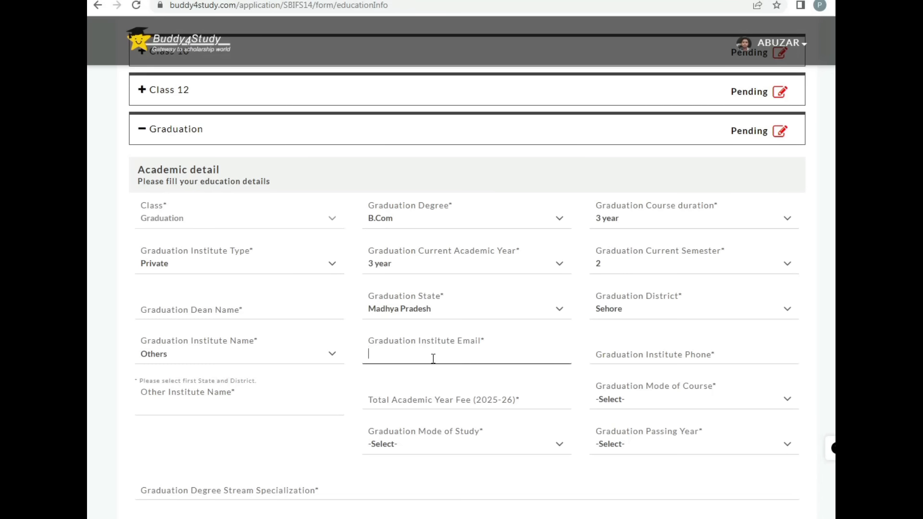
pyautogui.hotkey('ctrl', 'shift', '3')
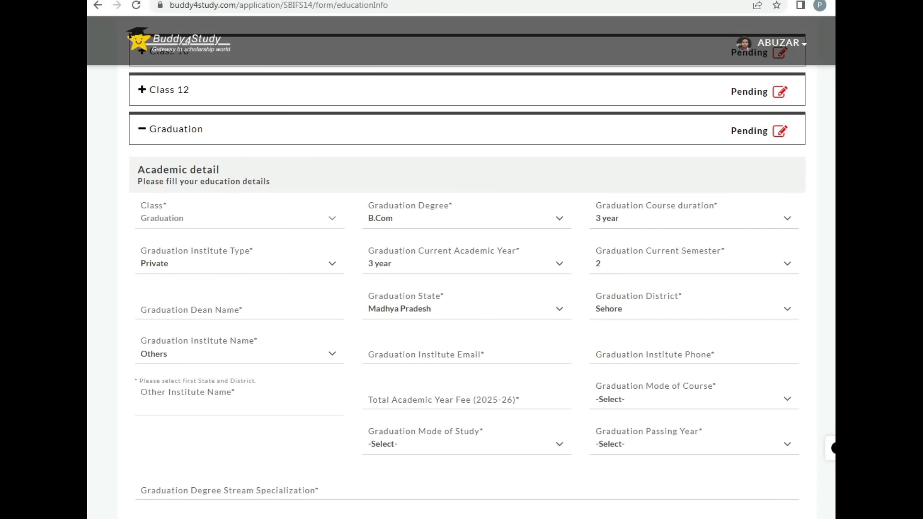
pyautogui.moveTo(132, 345)
pyautogui.mouseDown()
pyautogui.moveTo(226, 348)
pyautogui.moveTo(134, 338)
pyautogui.mouseUp()
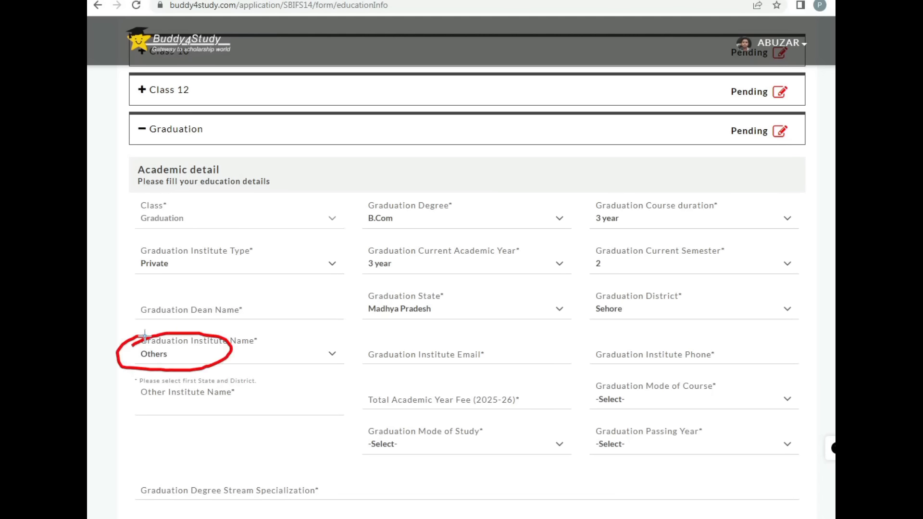
pyautogui.moveTo(137, 389)
pyautogui.mouseDown()
pyautogui.moveTo(245, 406)
pyautogui.moveTo(137, 406)
pyautogui.moveTo(140, 384)
pyautogui.mouseUp()
pyautogui.moveTo(458, 345)
pyautogui.mouseDown()
pyautogui.moveTo(462, 355)
pyautogui.moveTo(493, 337)
pyautogui.mouseUp()
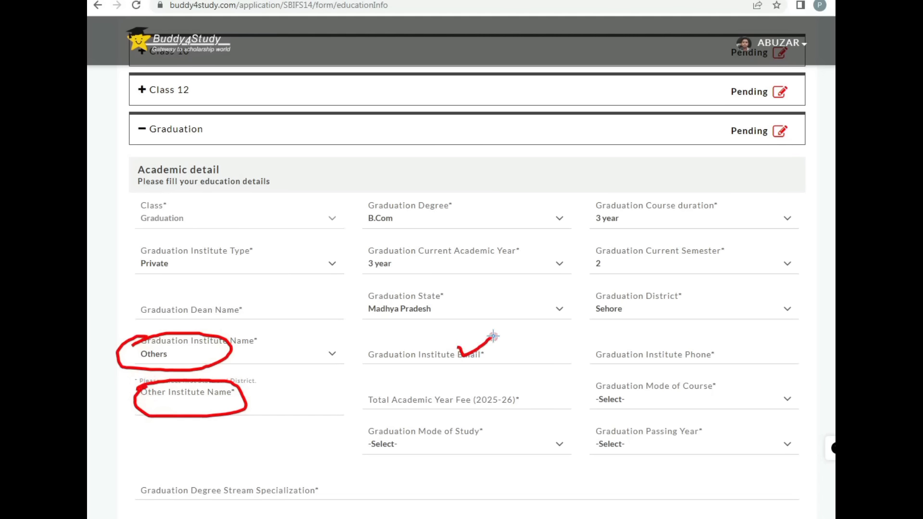
pyautogui.moveTo(193, 305); pyautogui.dragTo(237, 284)
pyautogui.moveTo(461, 345); pyautogui.dragTo(492, 320)
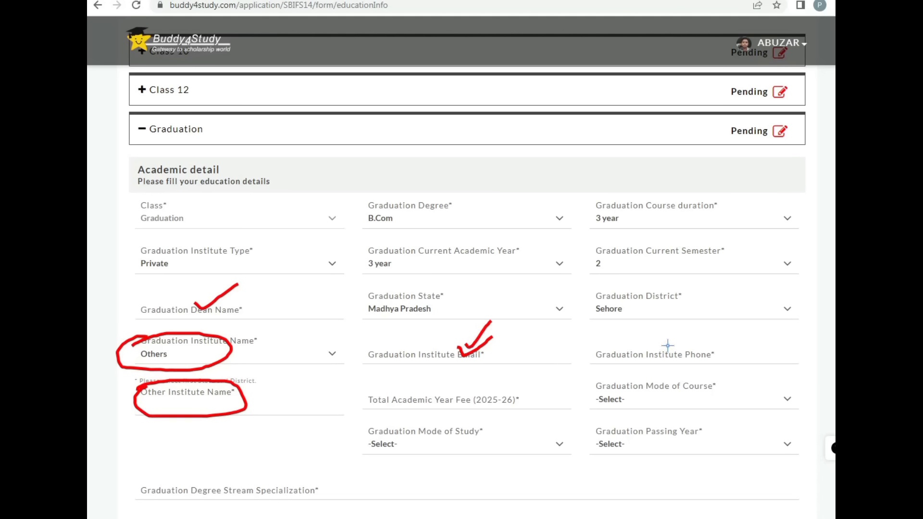
pyautogui.moveTo(668, 345); pyautogui.dragTo(695, 333)
pyautogui.moveTo(399, 396)
pyautogui.mouseDown()
pyautogui.moveTo(466, 386)
pyautogui.moveTo(435, 407)
pyautogui.moveTo(443, 380)
pyautogui.moveTo(457, 380)
pyautogui.mouseUp()
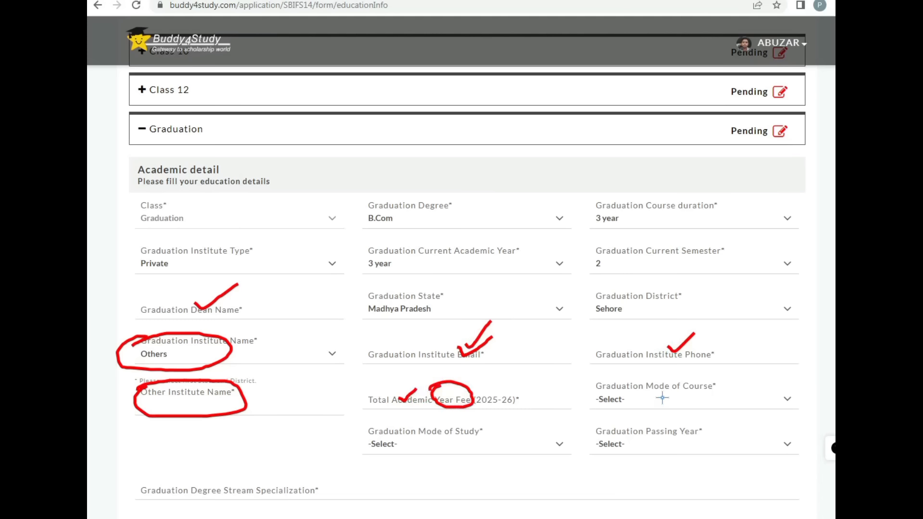
pyautogui.press('Escape')
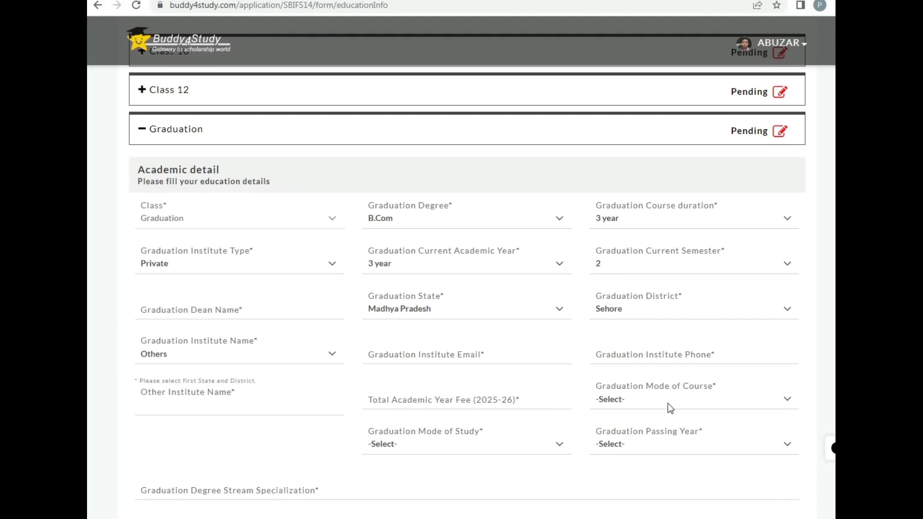
# Set the Graduation Mode of Course to Full-Time and the Graduation Mode of Study to Day Scholar.
pyautogui.click(668, 402)
pyautogui.click(632, 430)
pyautogui.scroll(-3, 526, 398)
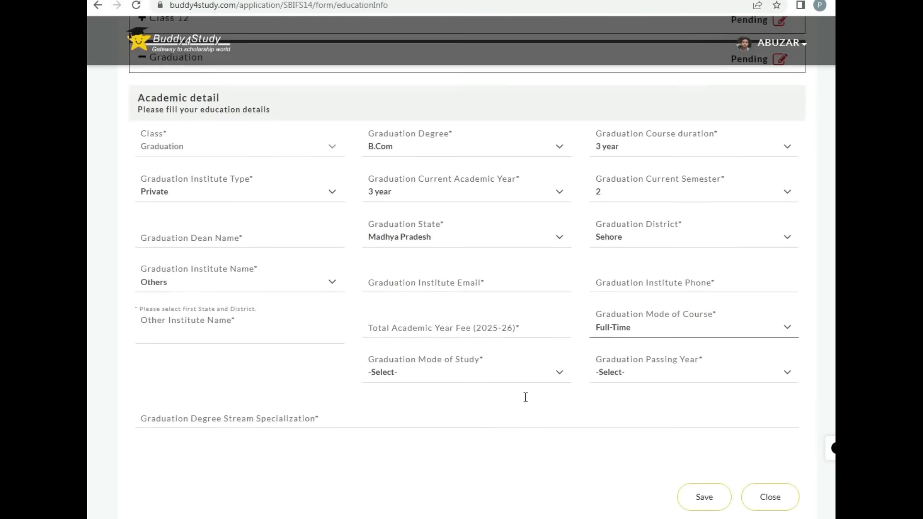
pyautogui.click(454, 321)
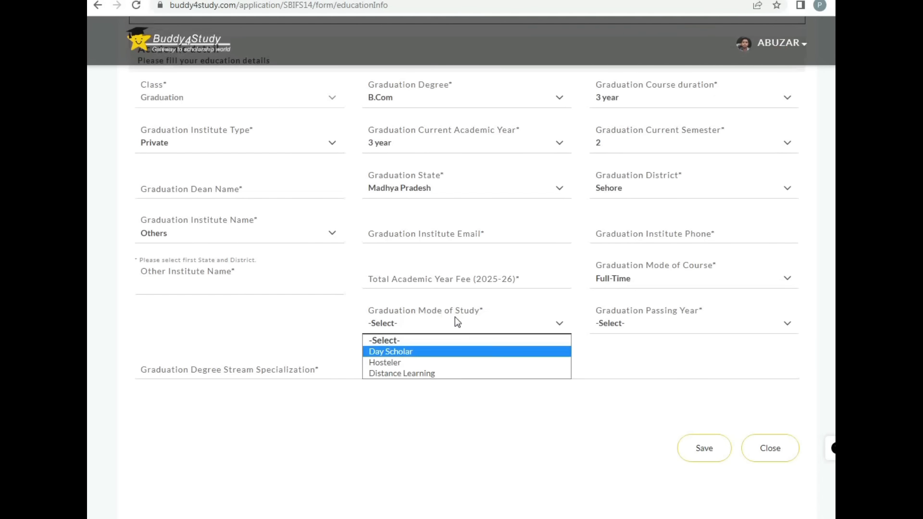
pyautogui.click(400, 354)
# Set the Graduation Passing Year to 2027.
pyautogui.click(650, 328)
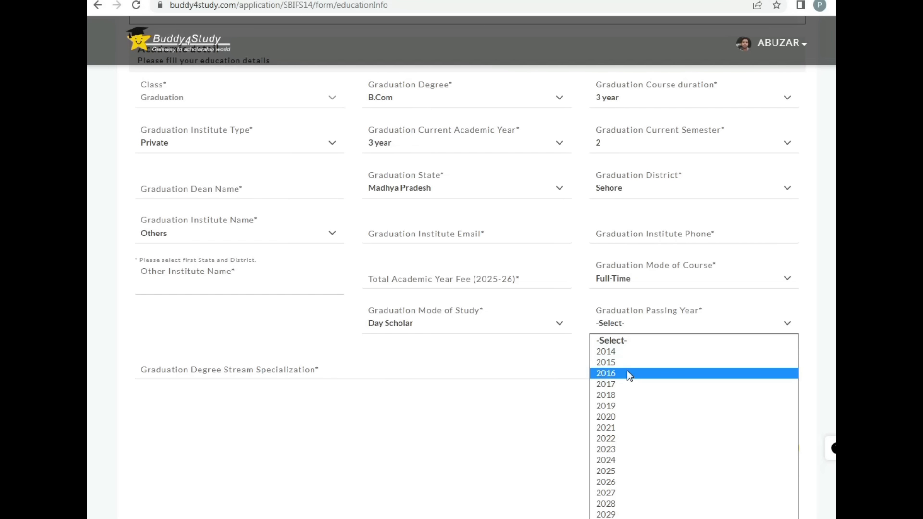
pyautogui.moveTo(612, 315); pyautogui.dragTo(694, 313)
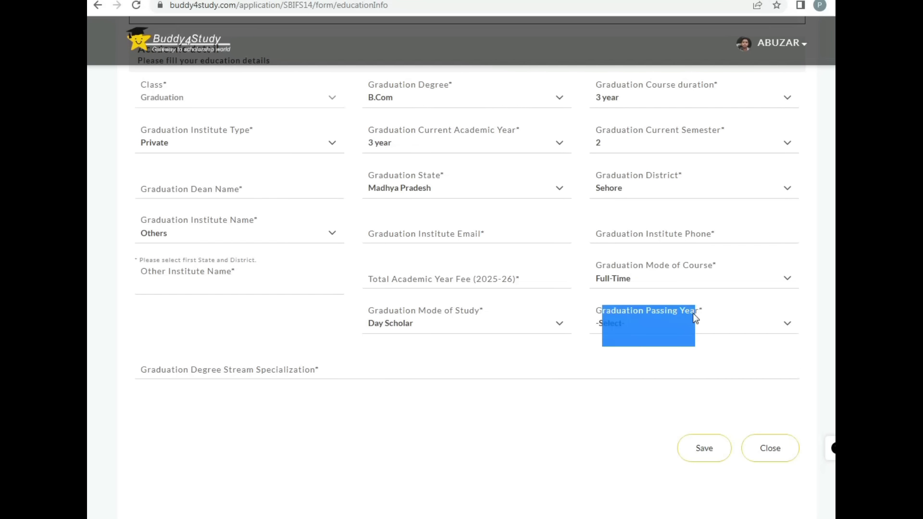
pyautogui.click(720, 327)
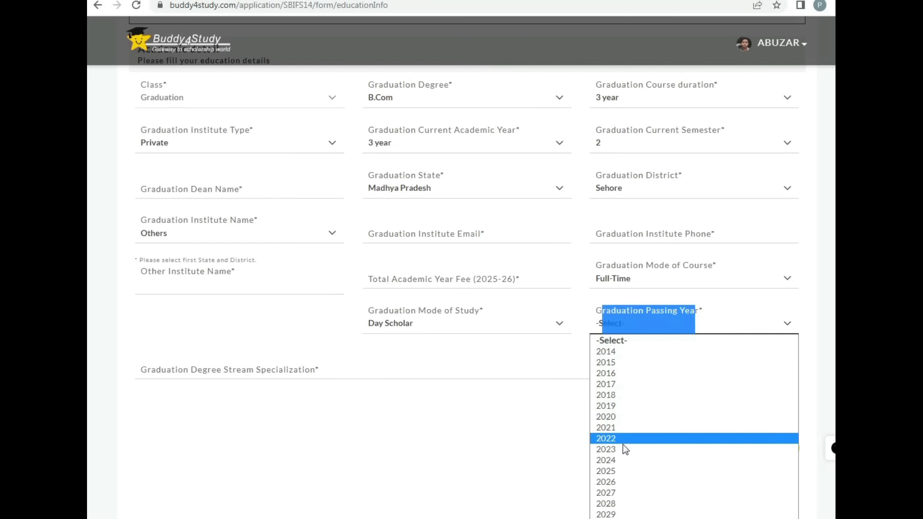
pyautogui.click(620, 493)
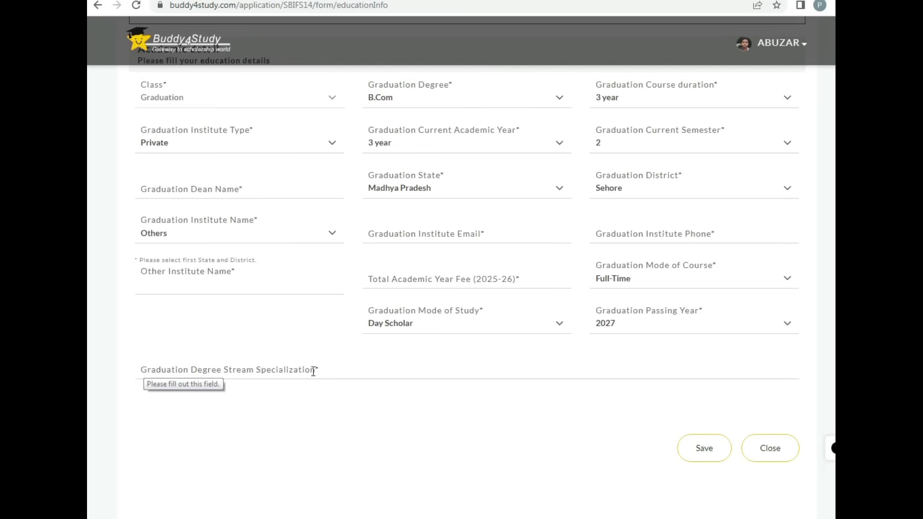
pyautogui.click(339, 370)
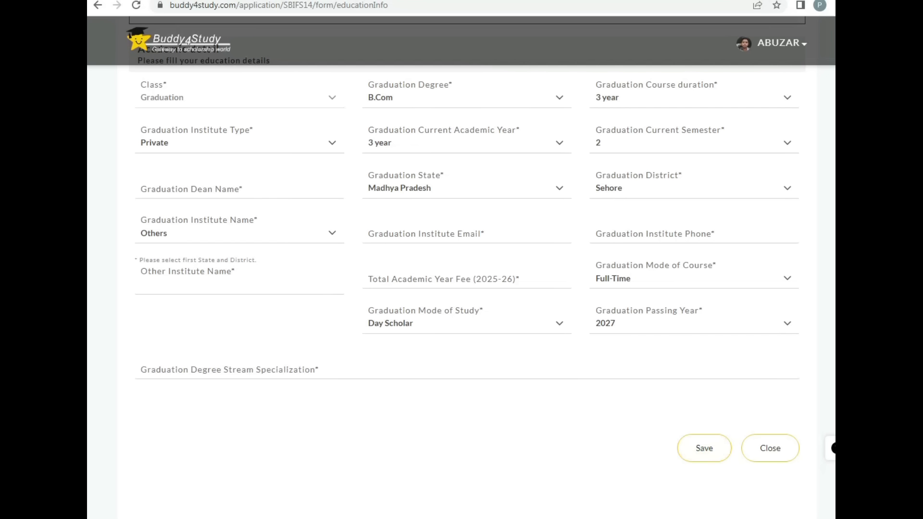
pyautogui.press('Escape')
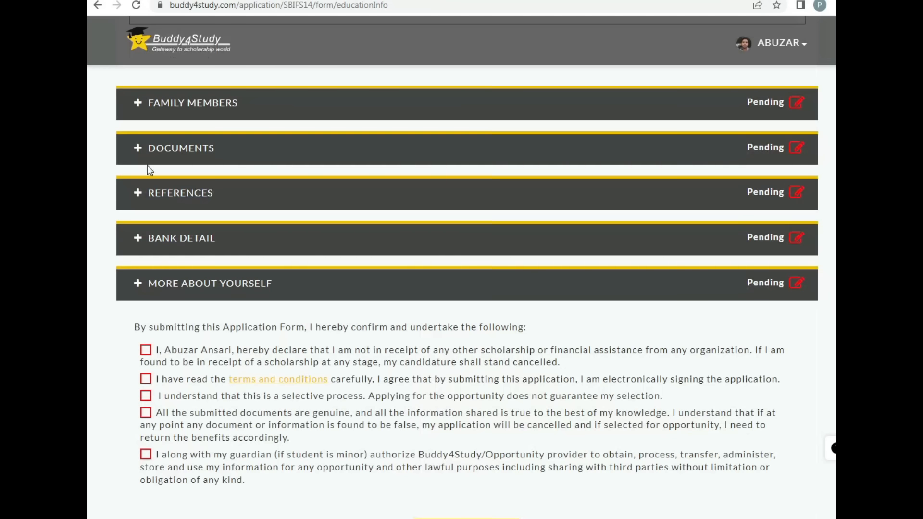
# Open the Father entry under Family Members, tick its Name, Mobile, Annual Income and Relation fields, and circle the Qualification.
pyautogui.click(191, 105)
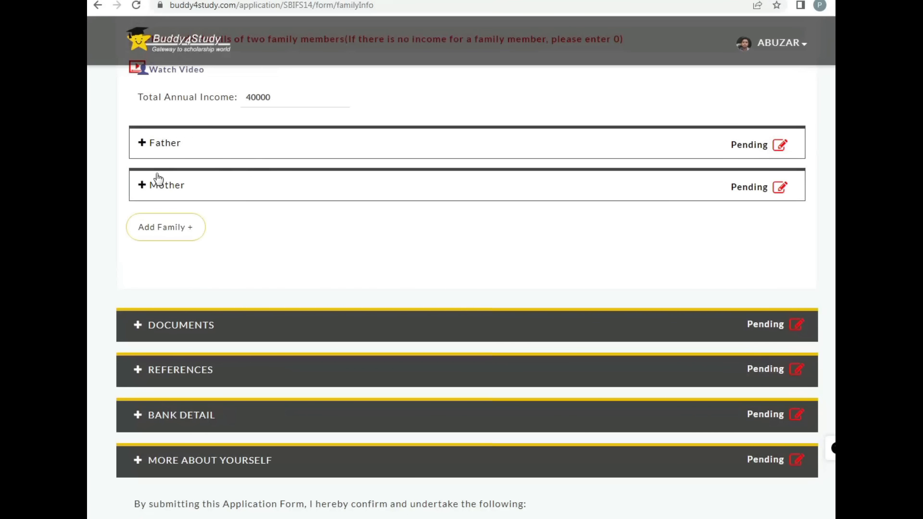
pyautogui.click(176, 143)
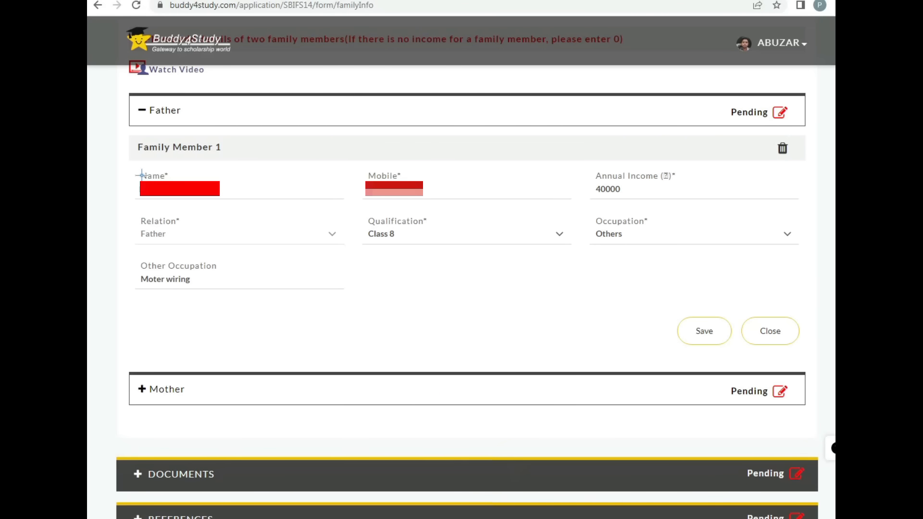
pyautogui.moveTo(137, 158); pyautogui.dragTo(181, 157)
pyautogui.moveTo(237, 178); pyautogui.dragTo(281, 160)
pyautogui.moveTo(434, 178); pyautogui.dragTo(474, 163)
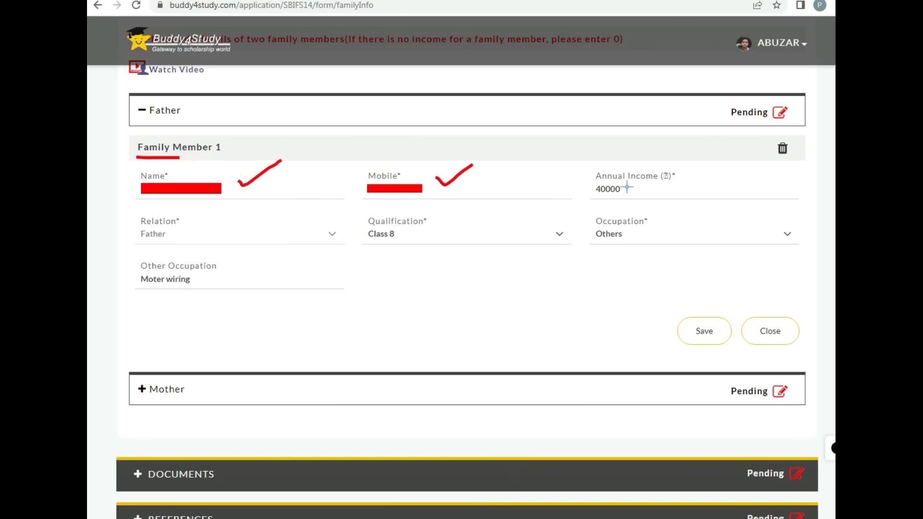
pyautogui.moveTo(627, 184); pyautogui.dragTo(654, 177)
pyautogui.moveTo(178, 231); pyautogui.dragTo(211, 210)
pyautogui.moveTo(355, 228)
pyautogui.mouseDown()
pyautogui.moveTo(435, 227)
pyautogui.moveTo(361, 222)
pyautogui.mouseUp()
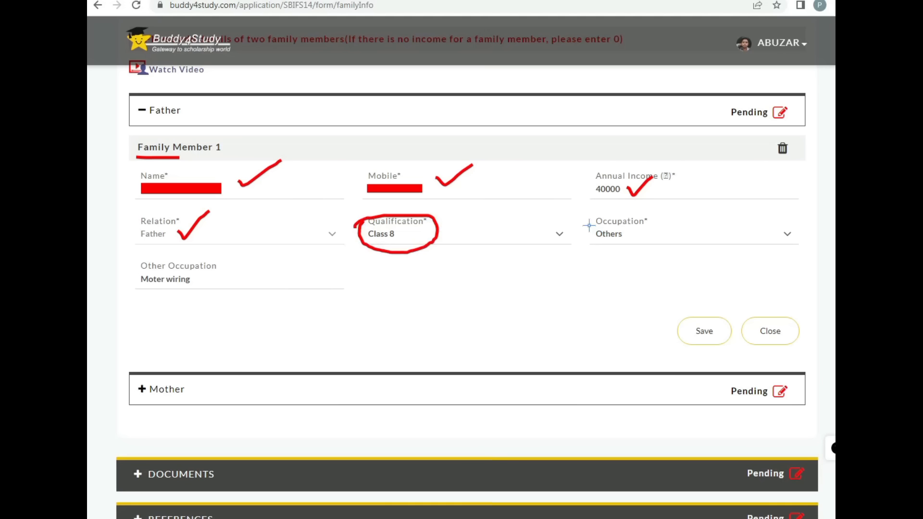
# Circle the Father's Occupation and Other Occupation values, then save the Father record.
pyautogui.moveTo(588, 225)
pyautogui.mouseDown()
pyautogui.moveTo(632, 204)
pyautogui.moveTo(623, 252)
pyautogui.moveTo(596, 208)
pyautogui.mouseUp()
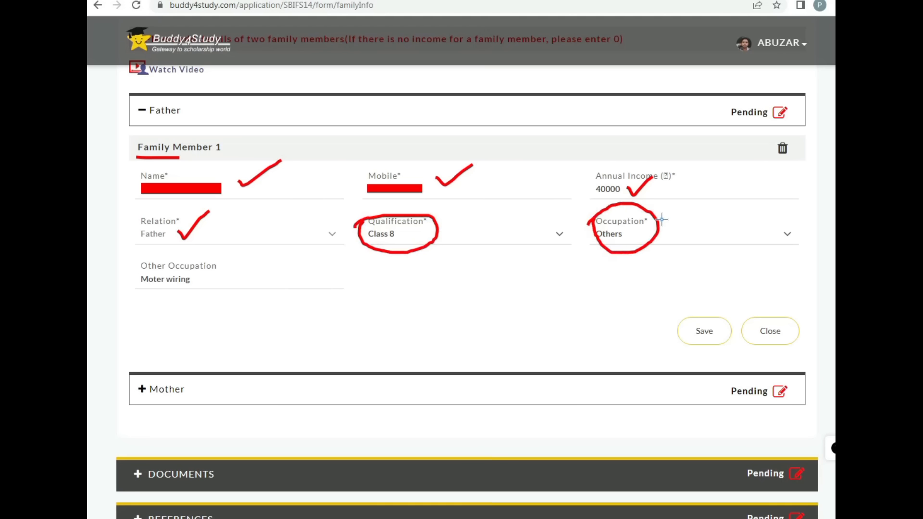
pyautogui.moveTo(673, 210)
pyautogui.mouseDown()
pyautogui.moveTo(689, 244)
pyautogui.moveTo(695, 236)
pyautogui.mouseUp()
pyautogui.moveTo(636, 225); pyautogui.dragTo(667, 213)
pyautogui.moveTo(142, 271)
pyautogui.mouseDown()
pyautogui.moveTo(198, 291)
pyautogui.moveTo(132, 283)
pyautogui.moveTo(137, 273)
pyautogui.mouseUp()
pyautogui.moveTo(718, 291); pyautogui.dragTo(707, 329)
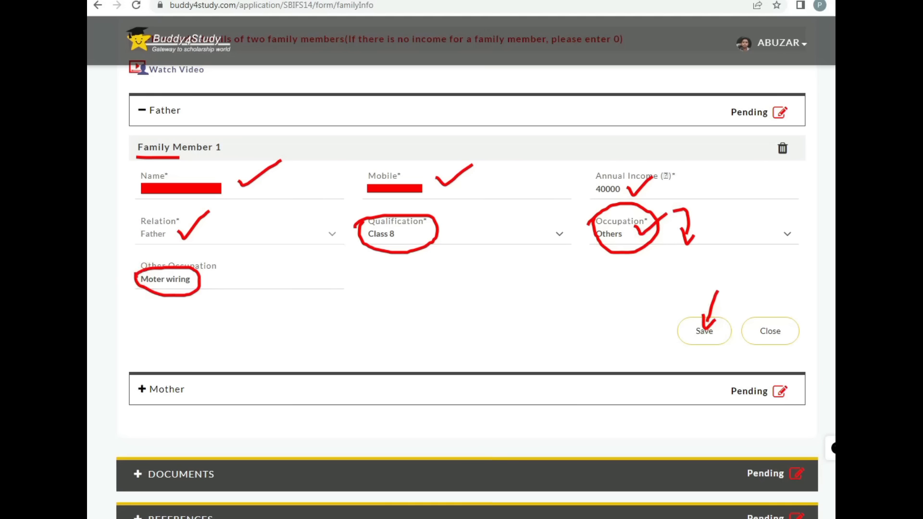
pyautogui.moveTo(185, 383); pyautogui.dragTo(248, 354)
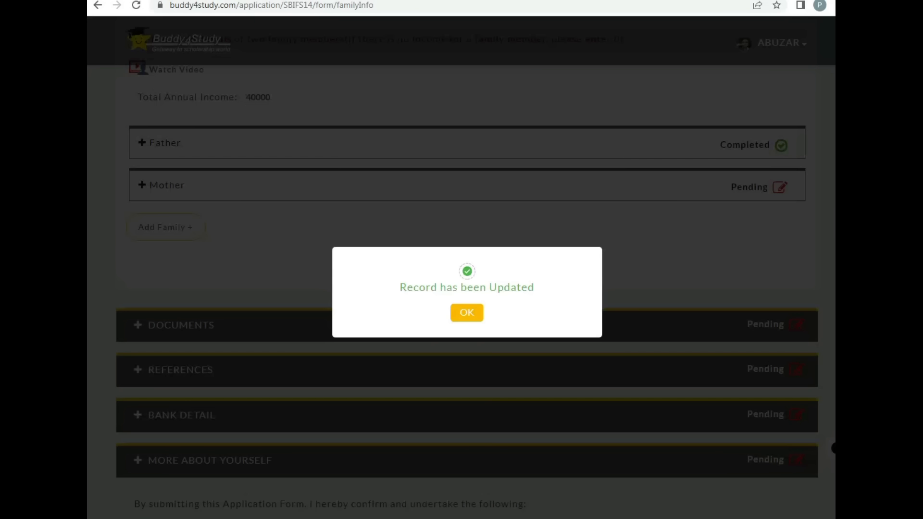
pyautogui.moveTo(407, 288); pyautogui.dragTo(525, 287)
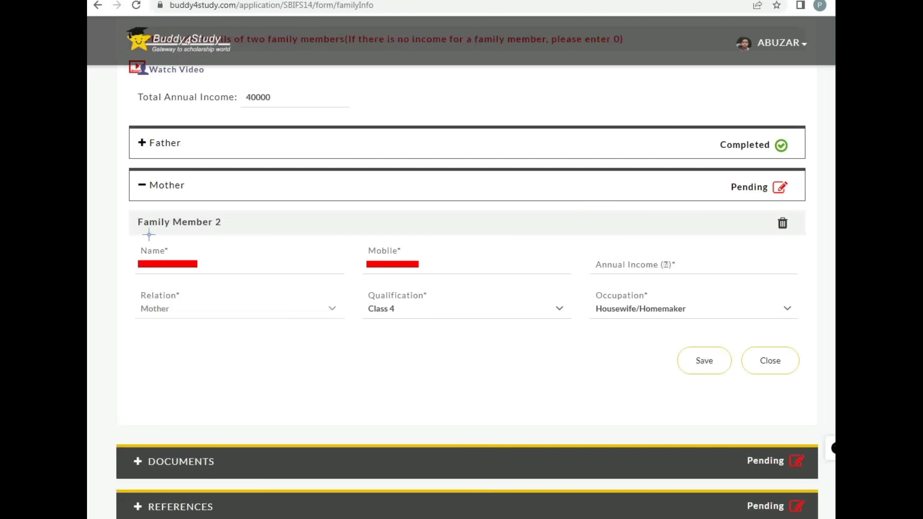
# Mark the Mother's Name, Mobile, Relation, Qualification and Housewife/Homemaker occupation, and draw a 0 over her Annual Income field.
pyautogui.moveTo(143, 233); pyautogui.dragTo(171, 234)
pyautogui.moveTo(245, 255); pyautogui.dragTo(270, 241)
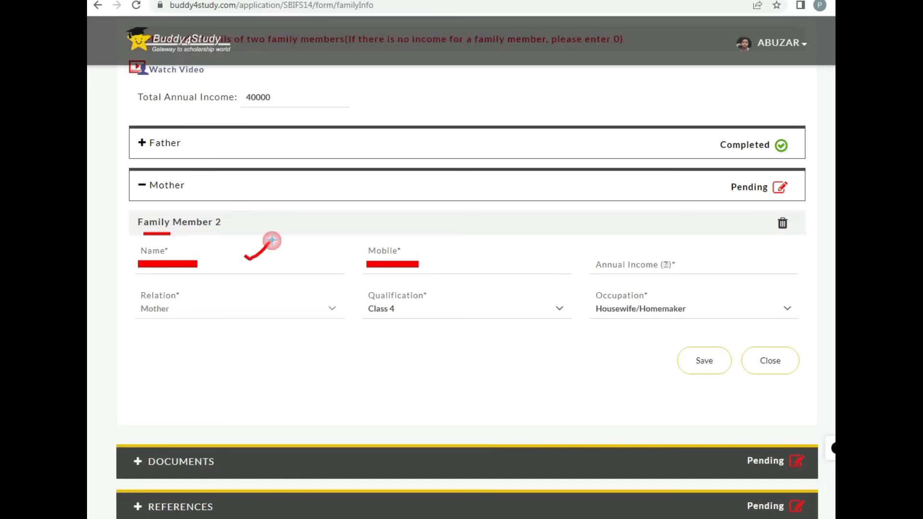
pyautogui.moveTo(474, 258); pyautogui.dragTo(513, 244)
pyautogui.moveTo(685, 262)
pyautogui.mouseDown()
pyautogui.moveTo(693, 269)
pyautogui.moveTo(712, 251)
pyautogui.mouseUp()
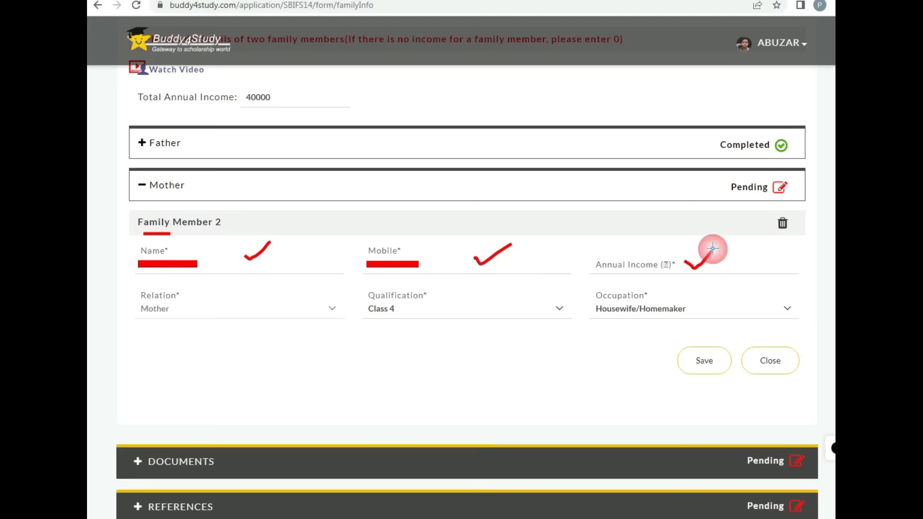
pyautogui.moveTo(609, 258)
pyautogui.mouseDown()
pyautogui.moveTo(627, 268)
pyautogui.moveTo(619, 264)
pyautogui.mouseUp()
pyautogui.moveTo(592, 308)
pyautogui.mouseDown()
pyautogui.moveTo(695, 300)
pyautogui.moveTo(597, 292)
pyautogui.mouseUp()
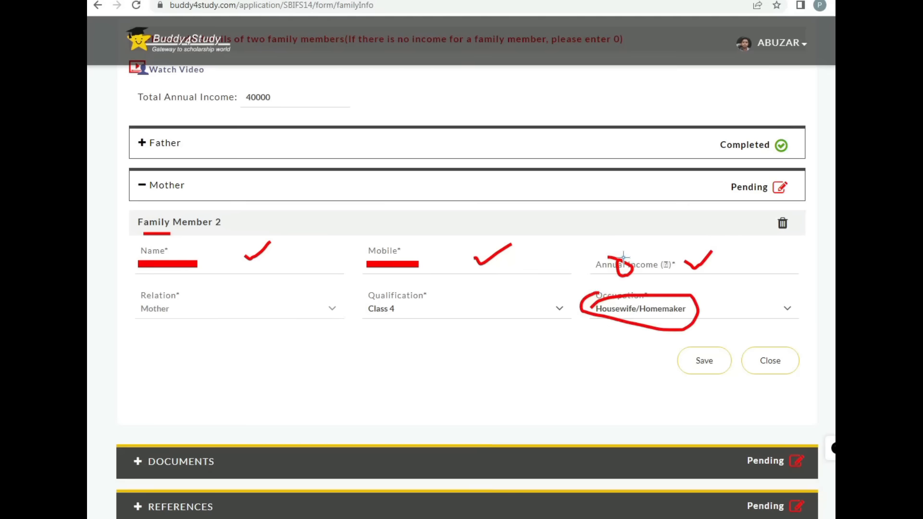
pyautogui.moveTo(620, 264)
pyautogui.mouseDown()
pyautogui.moveTo(633, 259)
pyautogui.moveTo(604, 265)
pyautogui.mouseUp()
pyautogui.moveTo(174, 309); pyautogui.dragTo(212, 295)
pyautogui.moveTo(361, 291)
pyautogui.mouseDown()
pyautogui.moveTo(391, 284)
pyautogui.moveTo(363, 321)
pyautogui.moveTo(372, 291)
pyautogui.mouseUp()
pyautogui.moveTo(731, 320)
pyautogui.mouseDown()
pyautogui.moveTo(701, 367)
pyautogui.moveTo(725, 359)
pyautogui.mouseUp()
# Save the Mother record, dismiss the message, and save the Family Members section to continue to Documents.
pyautogui.click(717, 359)
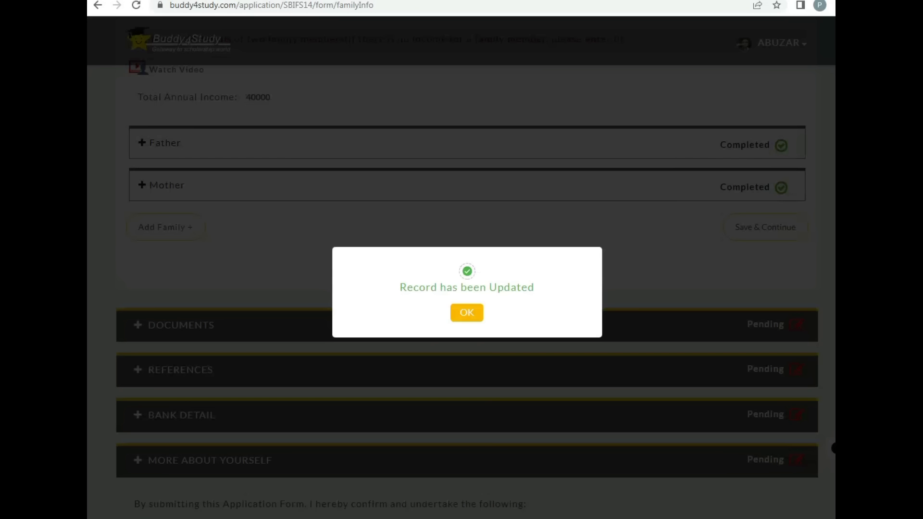
pyautogui.moveTo(447, 287); pyautogui.dragTo(561, 284)
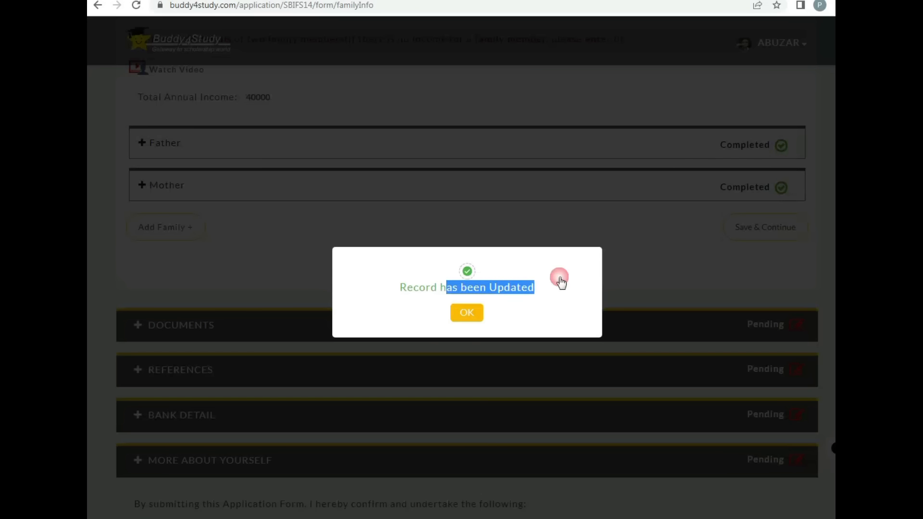
pyautogui.click(466, 313)
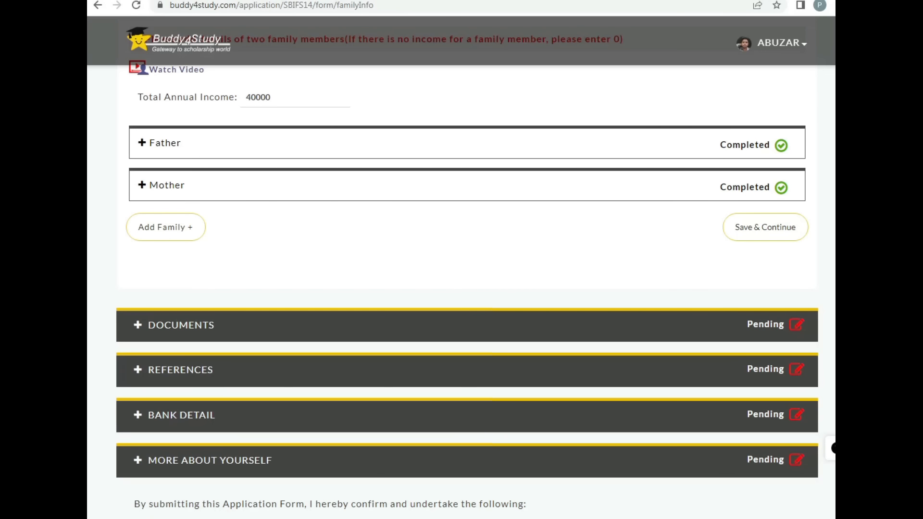
pyautogui.scroll(1, 466, 279)
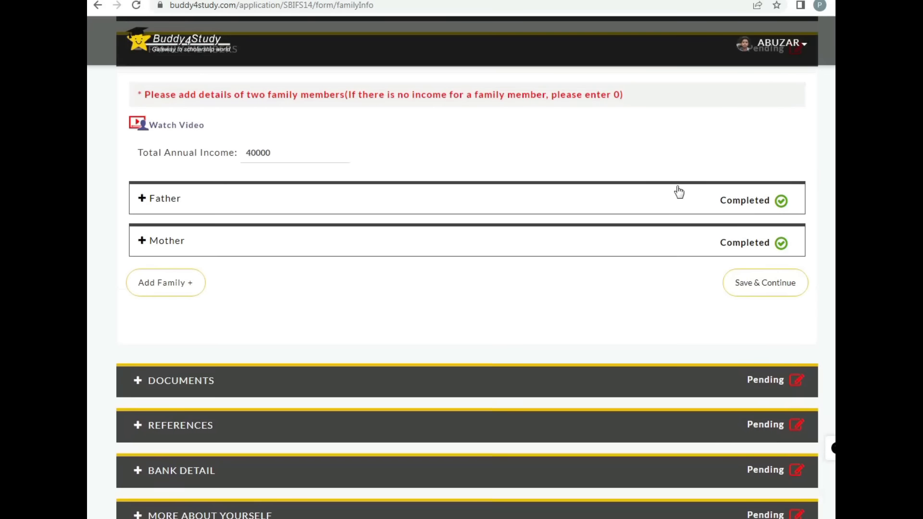
pyautogui.click(760, 291)
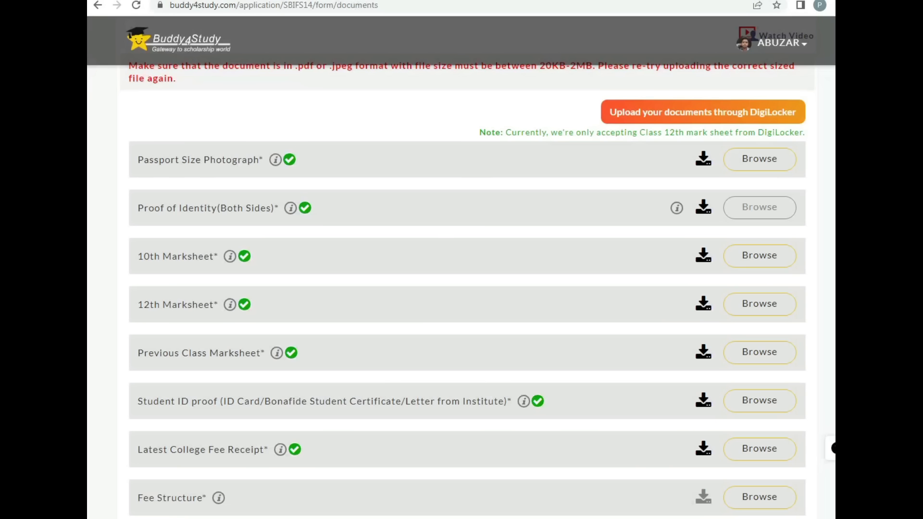
# Underline the 20KB-2MB file size limit and circle the option to upload documents through DigiLocker.
pyautogui.scroll(1, 621, 517)
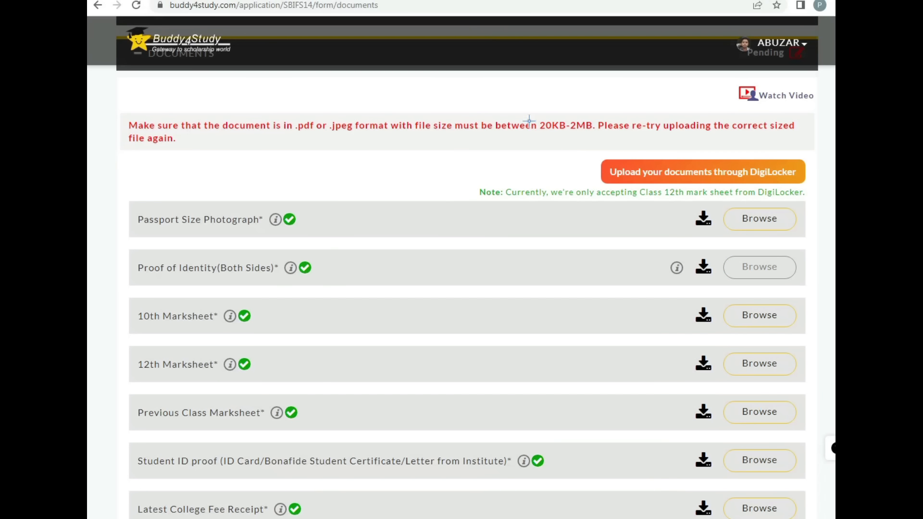
pyautogui.moveTo(538, 137); pyautogui.dragTo(592, 134)
pyautogui.moveTo(604, 174)
pyautogui.mouseDown()
pyautogui.moveTo(675, 137)
pyautogui.moveTo(712, 205)
pyautogui.moveTo(640, 159)
pyautogui.moveTo(664, 154)
pyautogui.mouseUp()
pyautogui.moveTo(736, 181)
pyautogui.mouseDown()
pyautogui.moveTo(768, 182)
pyautogui.moveTo(789, 148)
pyautogui.mouseUp()
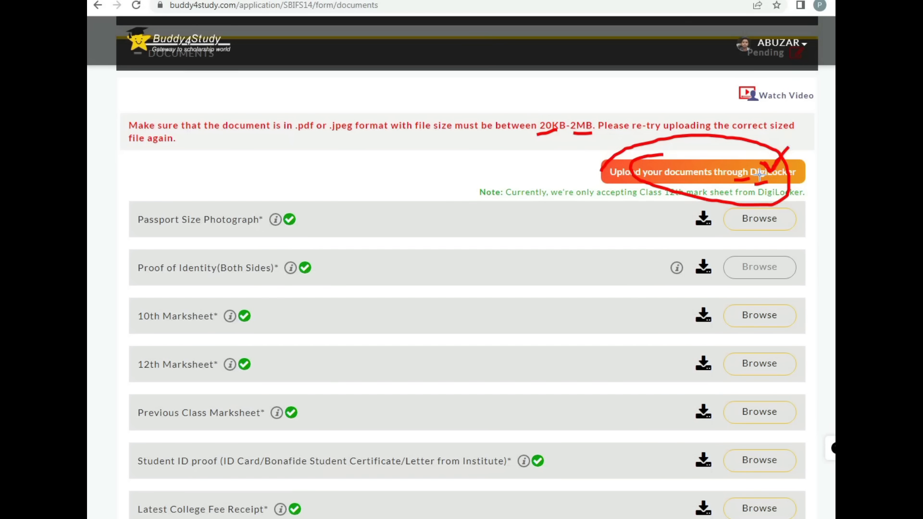
# Underline and tick Passport Size Photograph and Proof of Identity, adding a circled note with an arrow and tick beside them.
pyautogui.moveTo(147, 230); pyautogui.dragTo(229, 231)
pyautogui.moveTo(331, 207); pyautogui.dragTo(390, 191)
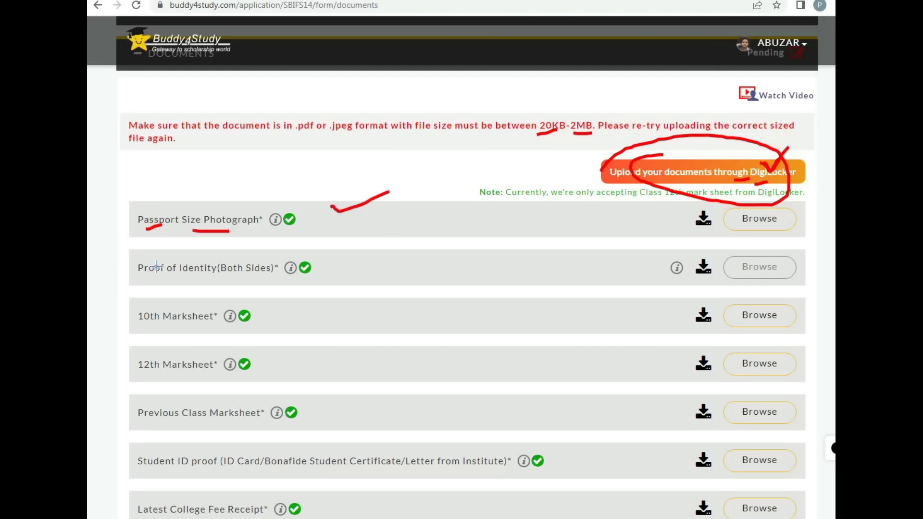
pyautogui.moveTo(140, 276)
pyautogui.mouseDown()
pyautogui.moveTo(230, 278)
pyautogui.moveTo(278, 245)
pyautogui.mouseUp()
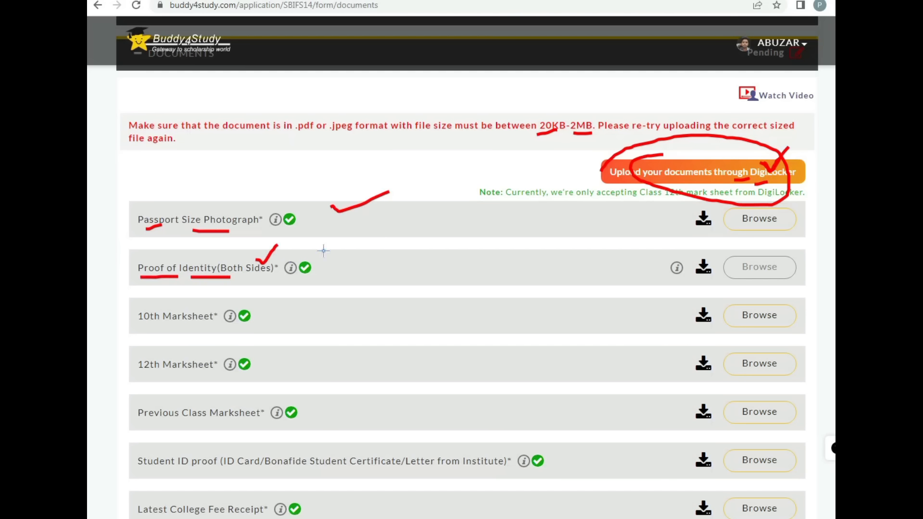
pyautogui.moveTo(335, 245)
pyautogui.mouseDown()
pyautogui.moveTo(334, 260)
pyautogui.moveTo(346, 240)
pyautogui.moveTo(354, 248)
pyautogui.moveTo(339, 263)
pyautogui.moveTo(340, 229)
pyautogui.moveTo(375, 226)
pyautogui.moveTo(373, 238)
pyautogui.mouseUp()
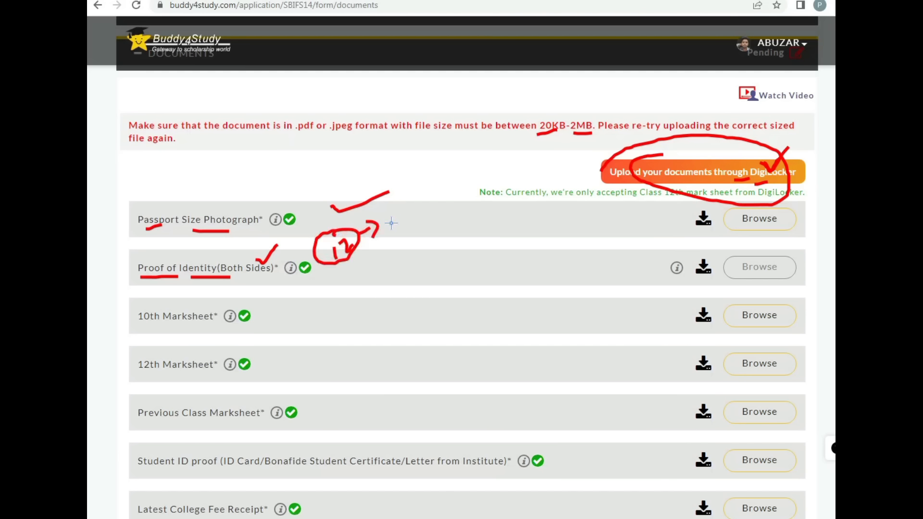
pyautogui.moveTo(392, 224)
pyautogui.mouseDown()
pyautogui.moveTo(398, 229)
pyautogui.moveTo(412, 210)
pyautogui.mouseUp()
# Underline the 10th, 12th and Previous Class Marksheets, Student ID proof and Latest College Fee Receipt, and tick the fee receipt.
pyautogui.moveTo(156, 323); pyautogui.dragTo(236, 322)
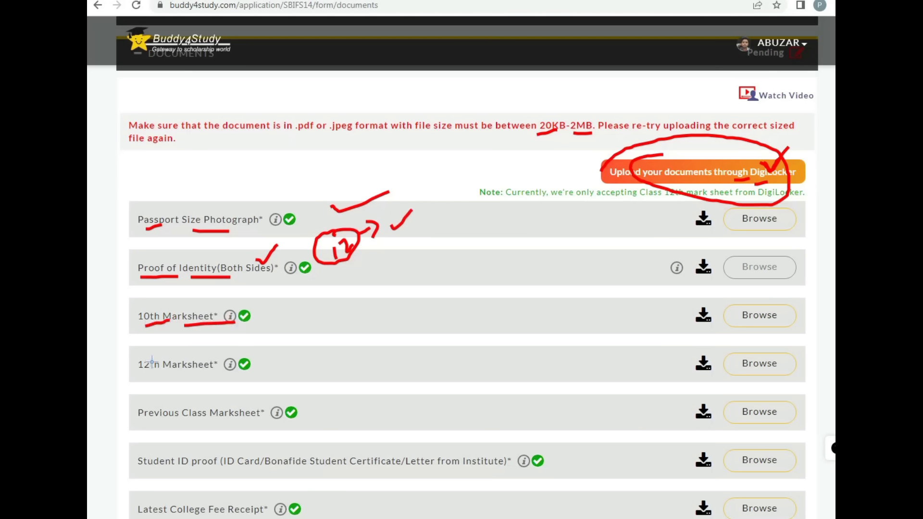
pyautogui.moveTo(144, 376); pyautogui.dragTo(213, 377)
pyautogui.moveTo(147, 425); pyautogui.dragTo(298, 423)
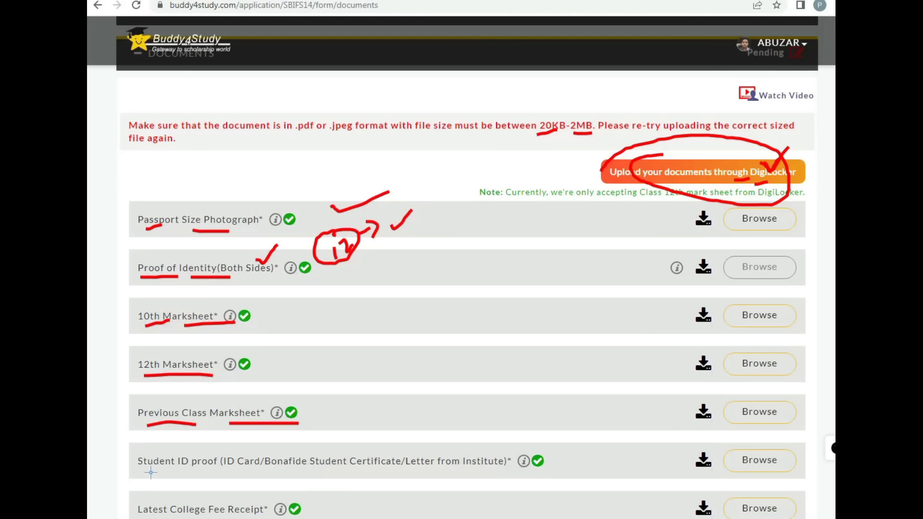
pyautogui.moveTo(150, 469); pyautogui.dragTo(347, 467)
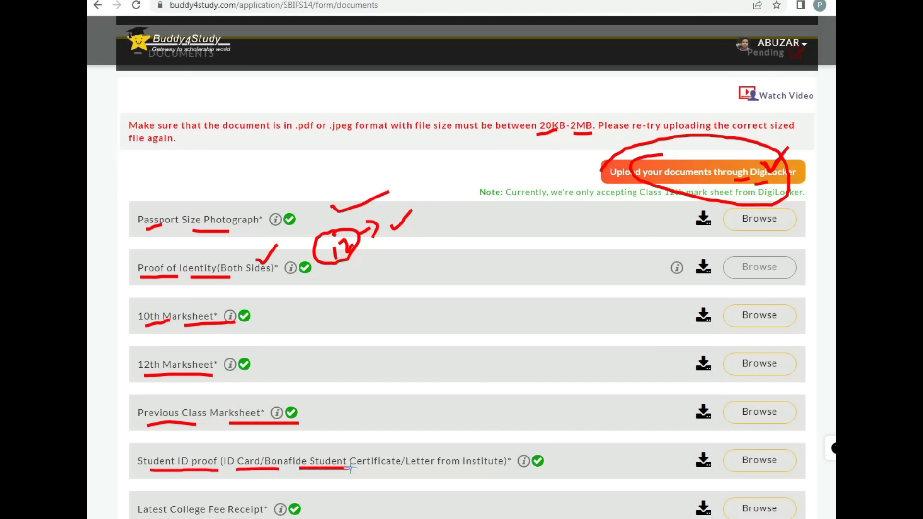
pyautogui.moveTo(415, 473); pyautogui.dragTo(491, 474)
pyautogui.moveTo(202, 518); pyautogui.dragTo(245, 518)
pyautogui.moveTo(296, 502)
pyautogui.mouseDown()
pyautogui.moveTo(305, 508)
pyautogui.moveTo(356, 476)
pyautogui.mouseUp()
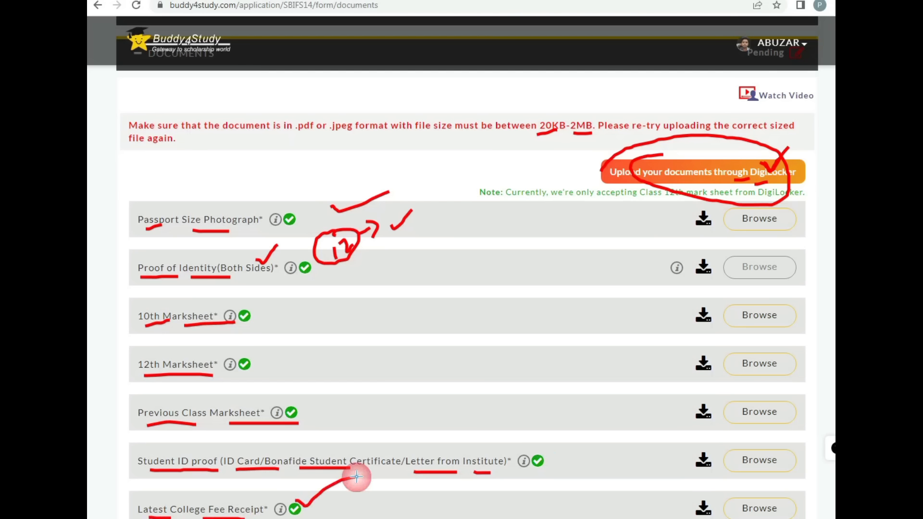
# Underline and circle SBI Bank passbook and Cancelled Cheque in the document list, and tick the passbook.
pyautogui.scroll(-7, 356, 476)
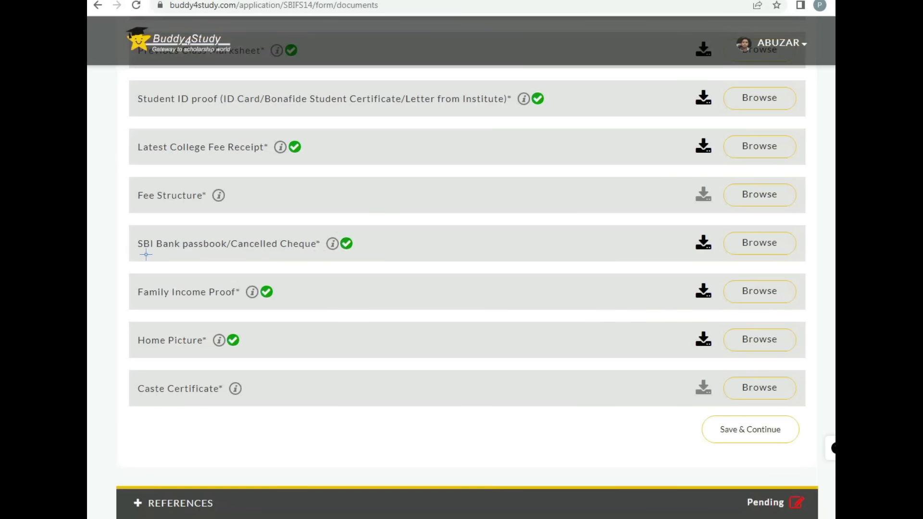
pyautogui.moveTo(141, 255); pyautogui.dragTo(215, 253)
pyautogui.moveTo(143, 232)
pyautogui.mouseDown()
pyautogui.moveTo(221, 227)
pyautogui.moveTo(231, 246)
pyautogui.moveTo(188, 255)
pyautogui.moveTo(139, 253)
pyautogui.moveTo(133, 236)
pyautogui.moveTo(203, 207)
pyautogui.moveTo(320, 229)
pyautogui.moveTo(296, 257)
pyautogui.moveTo(208, 243)
pyautogui.moveTo(226, 228)
pyautogui.mouseUp()
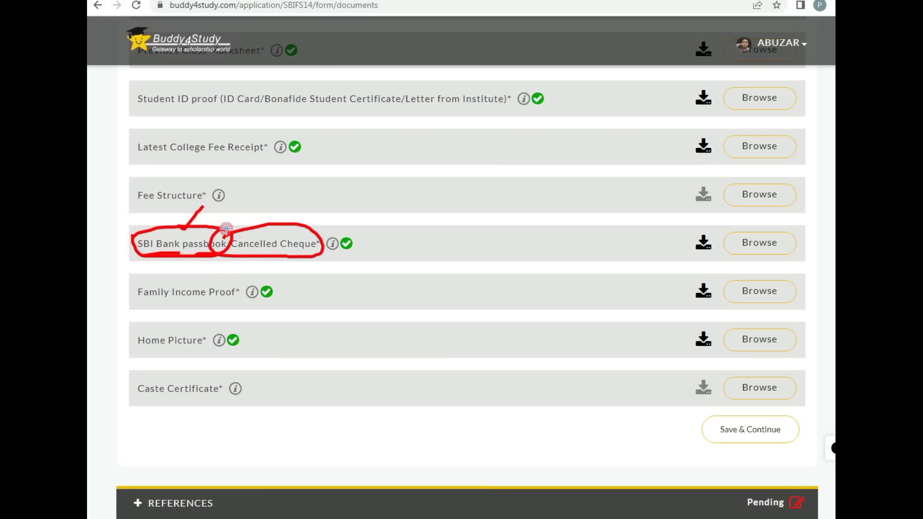
# Tick Cancelled Cheque, underline and tick Family Income Proof, and circle Home Picture with two ticks in the document list.
pyautogui.moveTo(266, 223); pyautogui.dragTo(290, 209)
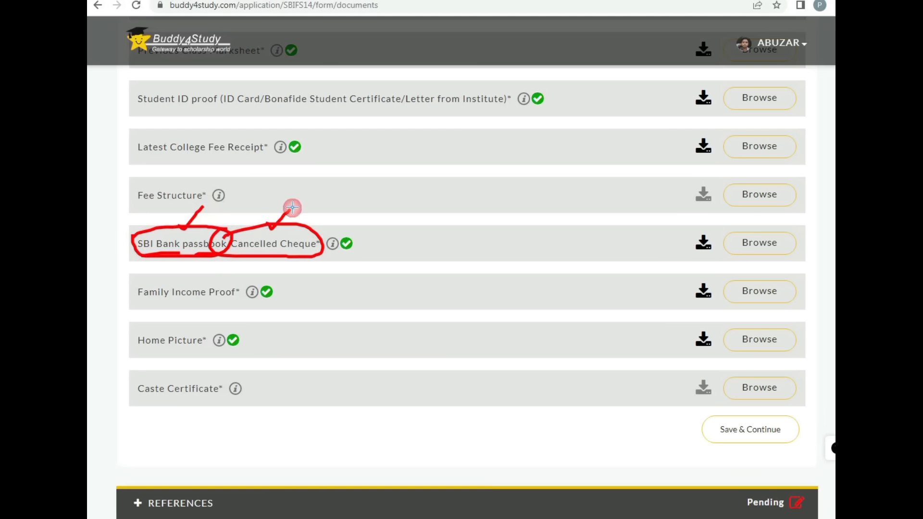
pyautogui.moveTo(135, 302)
pyautogui.mouseDown()
pyautogui.moveTo(259, 300)
pyautogui.moveTo(299, 268)
pyautogui.mouseUp()
pyautogui.click(233, 301)
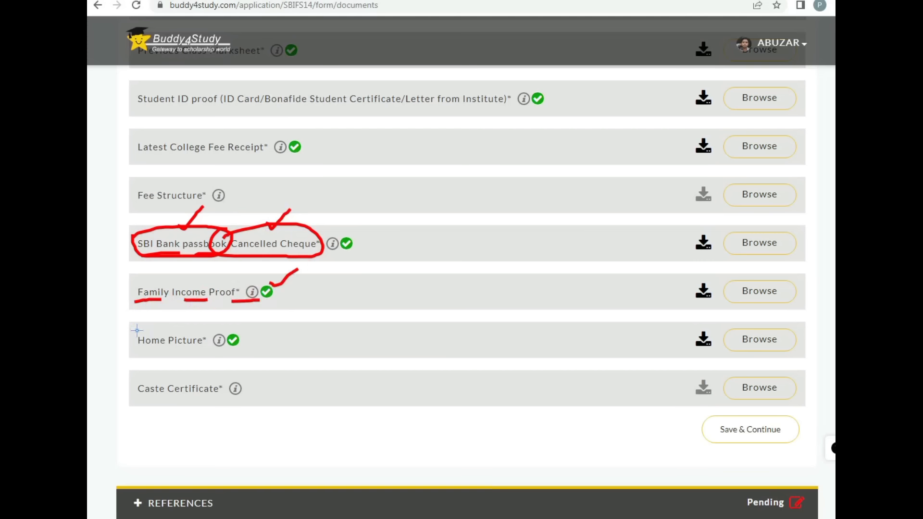
pyautogui.moveTo(137, 330)
pyautogui.mouseDown()
pyautogui.moveTo(198, 321)
pyautogui.moveTo(208, 350)
pyautogui.moveTo(133, 339)
pyautogui.moveTo(141, 328)
pyautogui.mouseUp()
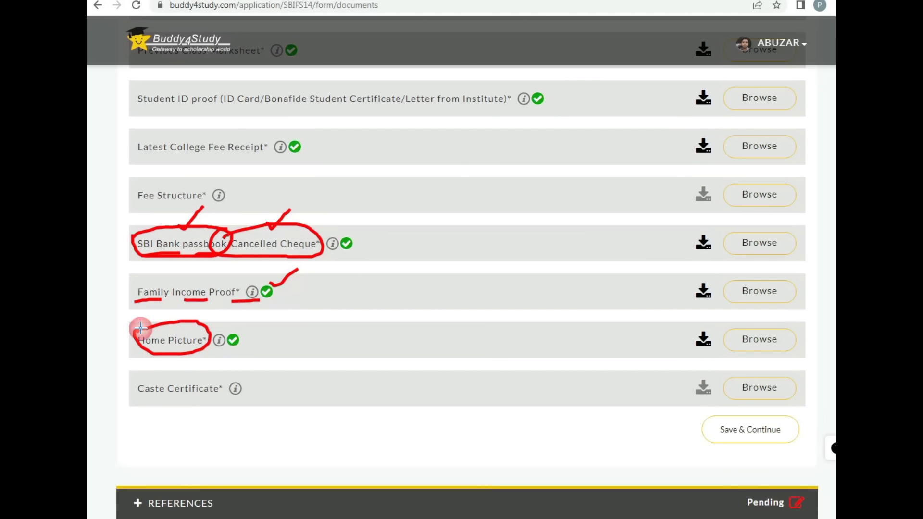
pyautogui.moveTo(228, 331); pyautogui.dragTo(245, 317)
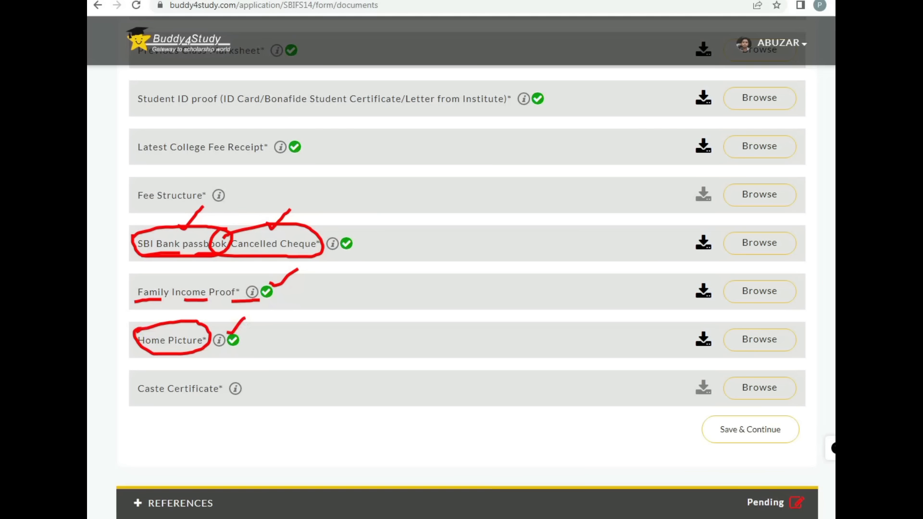
pyautogui.moveTo(254, 335); pyautogui.dragTo(283, 315)
# Circle Save & Continue with an arrow, underline and tick Caste Certificate, and try to save the Documents section.
pyautogui.moveTo(718, 428)
pyautogui.mouseDown()
pyautogui.moveTo(784, 416)
pyautogui.moveTo(699, 435)
pyautogui.moveTo(717, 414)
pyautogui.moveTo(696, 405)
pyautogui.moveTo(710, 419)
pyautogui.mouseUp()
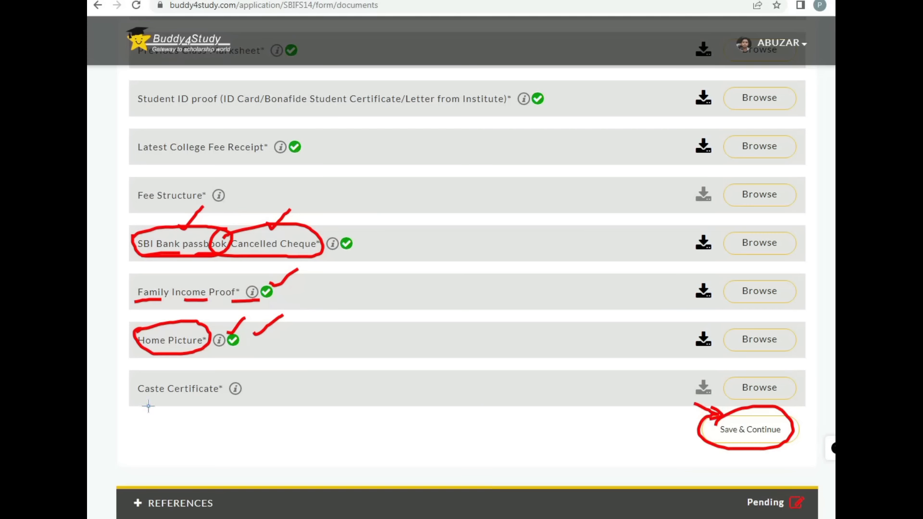
pyautogui.moveTo(144, 403); pyautogui.dragTo(182, 400)
pyautogui.moveTo(245, 382); pyautogui.dragTo(271, 366)
pyautogui.click(748, 429)
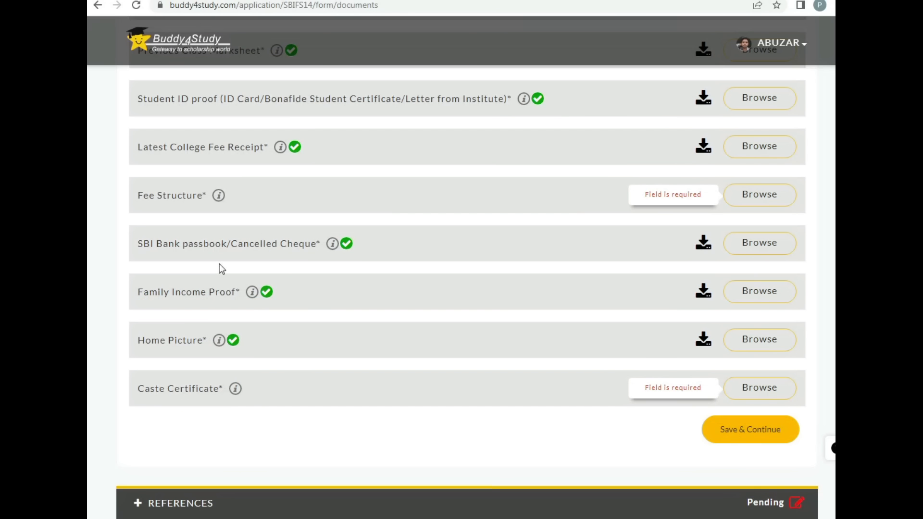
# Highlight the Fee Structure label and view the information notes for Fee Structure and Caste Certificate.
pyautogui.moveTo(143, 195); pyautogui.dragTo(210, 191)
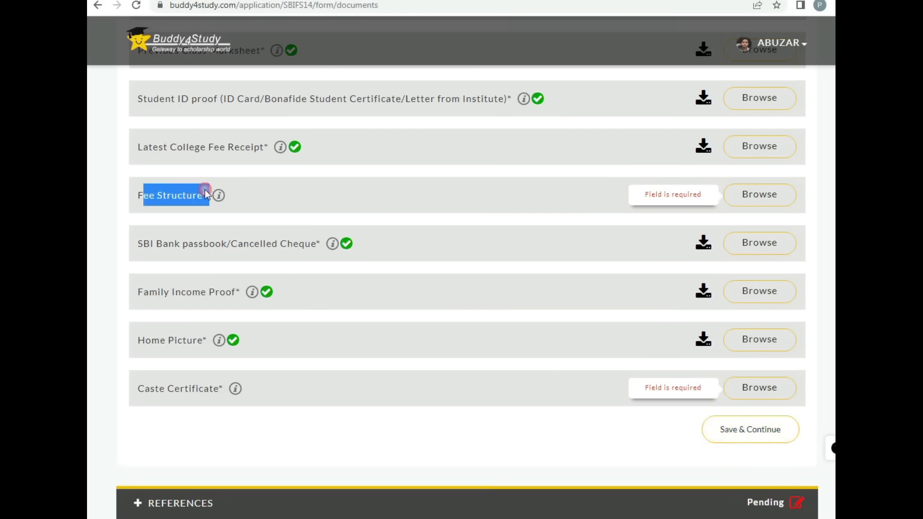
pyautogui.click(235, 198)
pyautogui.moveTo(219, 196)
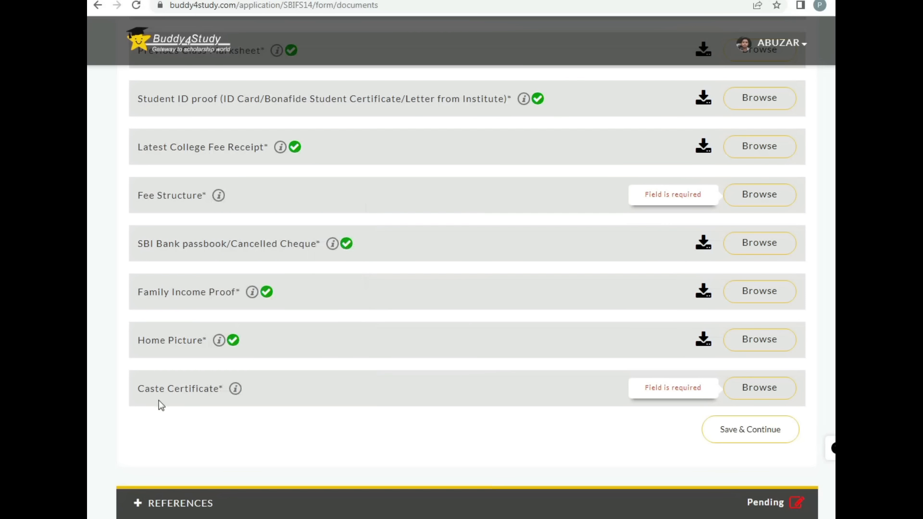
pyautogui.moveTo(236, 388)
# Open the References section, underline the minimum two references instruction, and circle Dean with a handwritten "principal" note.
pyautogui.scroll(-3, 578, 390)
pyautogui.scroll(-1, 569, 360)
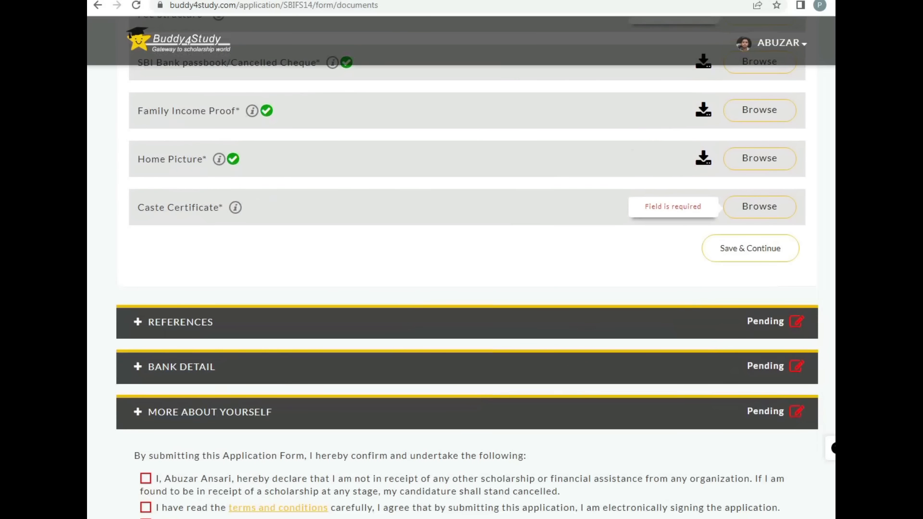
pyautogui.click(323, 322)
pyautogui.moveTo(152, 151); pyautogui.dragTo(297, 147)
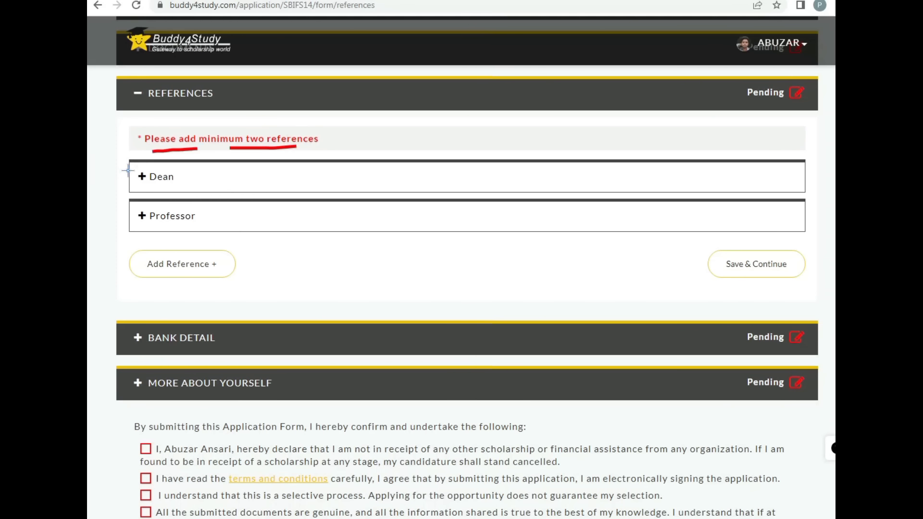
pyautogui.moveTo(127, 169)
pyautogui.mouseDown()
pyautogui.moveTo(185, 169)
pyautogui.moveTo(112, 178)
pyautogui.moveTo(126, 162)
pyautogui.mouseUp()
pyautogui.moveTo(193, 171)
pyautogui.mouseDown()
pyautogui.moveTo(204, 196)
pyautogui.moveTo(196, 168)
pyautogui.moveTo(204, 180)
pyautogui.moveTo(219, 178)
pyautogui.moveTo(232, 165)
pyautogui.moveTo(260, 166)
pyautogui.moveTo(267, 152)
pyautogui.moveTo(280, 182)
pyautogui.moveTo(269, 155)
pyautogui.moveTo(289, 149)
pyautogui.moveTo(301, 177)
pyautogui.moveTo(340, 168)
pyautogui.mouseUp()
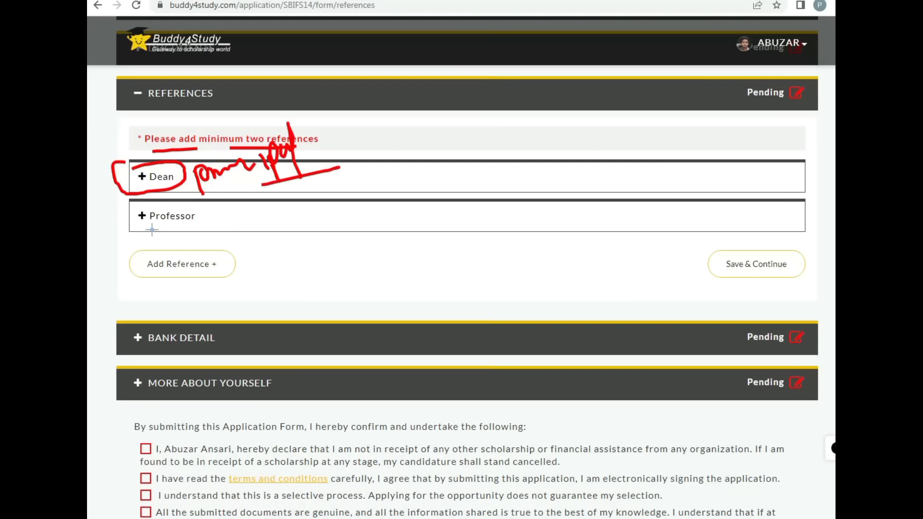
# Underline Professor with a handwritten note beside it, circle both references together, and mark Add Reference.
pyautogui.moveTo(152, 230)
pyautogui.mouseDown()
pyautogui.moveTo(189, 229)
pyautogui.moveTo(237, 249)
pyautogui.moveTo(250, 219)
pyautogui.moveTo(271, 209)
pyautogui.moveTo(304, 219)
pyautogui.moveTo(310, 204)
pyautogui.moveTo(361, 205)
pyautogui.mouseUp()
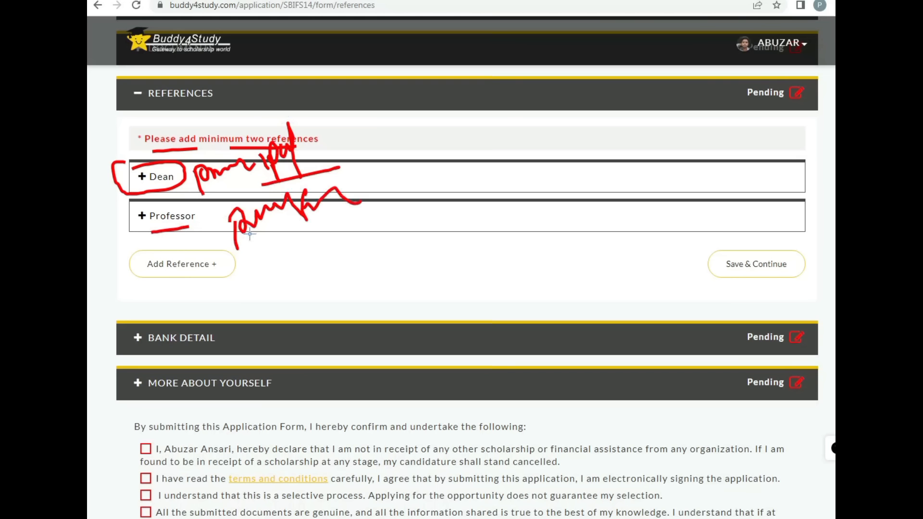
pyautogui.moveTo(168, 180)
pyautogui.mouseDown()
pyautogui.moveTo(187, 160)
pyautogui.moveTo(139, 168)
pyautogui.moveTo(192, 171)
pyautogui.mouseUp()
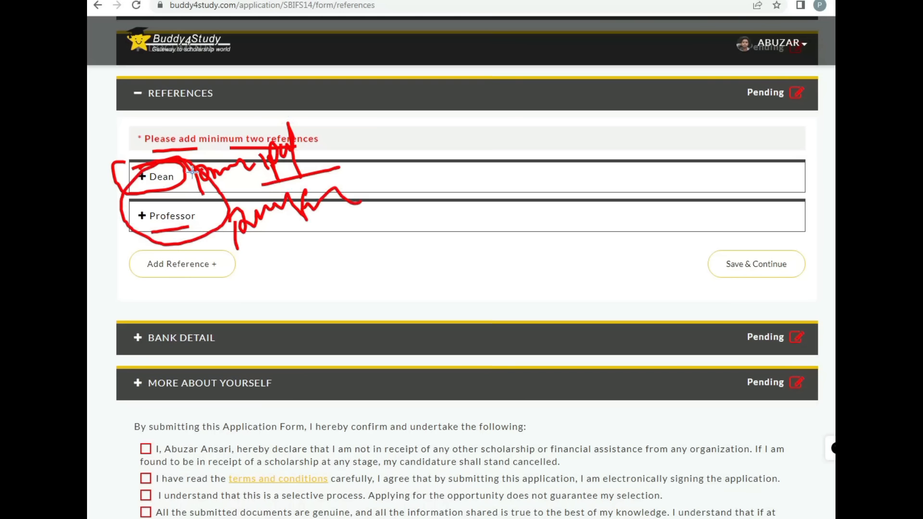
pyautogui.moveTo(168, 265); pyautogui.dragTo(211, 228)
# Expand the Dean reference, underline its heading, tick Name, Mobile and Relation, and circle Save with an arrow.
pyautogui.click(156, 176)
pyautogui.moveTo(152, 192); pyautogui.dragTo(181, 185)
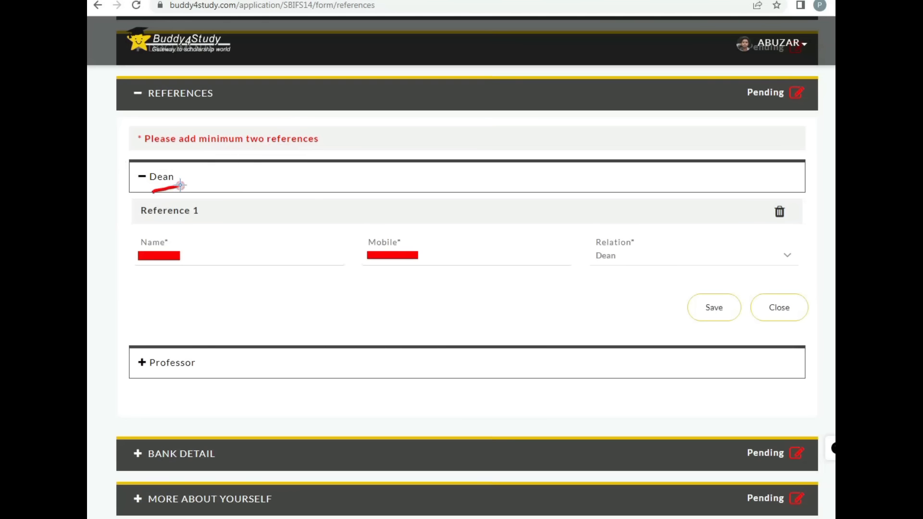
pyautogui.moveTo(205, 242); pyautogui.dragTo(245, 225)
pyautogui.moveTo(472, 242); pyautogui.dragTo(534, 221)
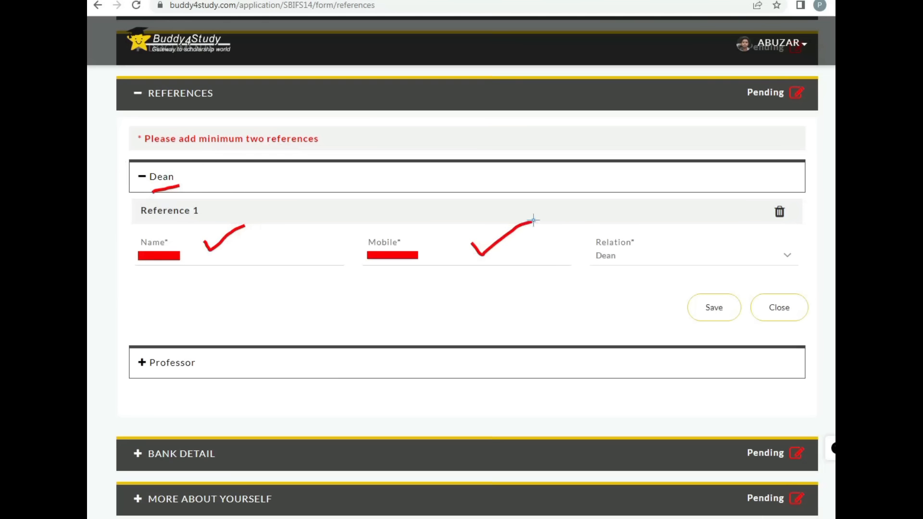
pyautogui.moveTo(659, 244); pyautogui.dragTo(680, 232)
pyautogui.moveTo(703, 298)
pyautogui.mouseDown()
pyautogui.moveTo(721, 279)
pyautogui.moveTo(693, 307)
pyautogui.moveTo(707, 288)
pyautogui.mouseUp()
pyautogui.moveTo(713, 241)
pyautogui.mouseDown()
pyautogui.moveTo(707, 268)
pyautogui.moveTo(727, 264)
pyautogui.mouseUp()
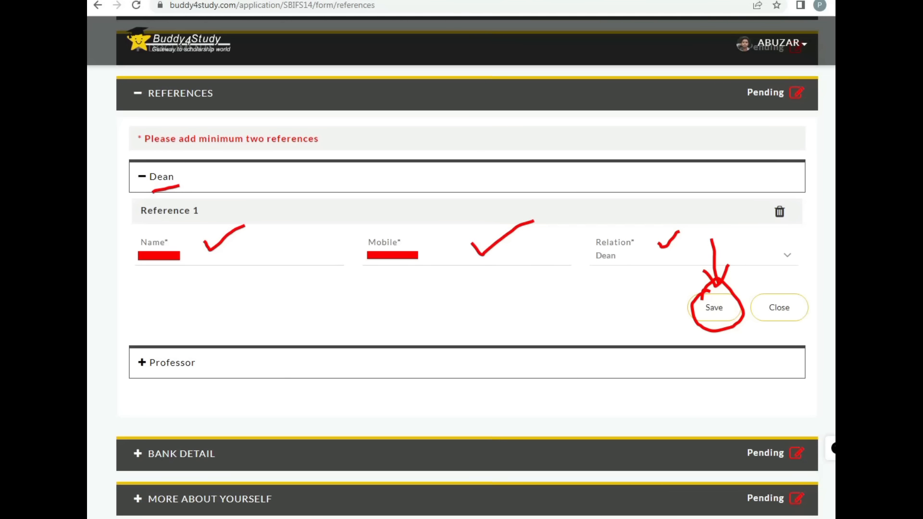
# Circle and mark the Professor reference, and save the References section to continue to the bank details.
pyautogui.moveTo(146, 365)
pyautogui.mouseDown()
pyautogui.moveTo(200, 354)
pyautogui.moveTo(151, 340)
pyautogui.mouseUp()
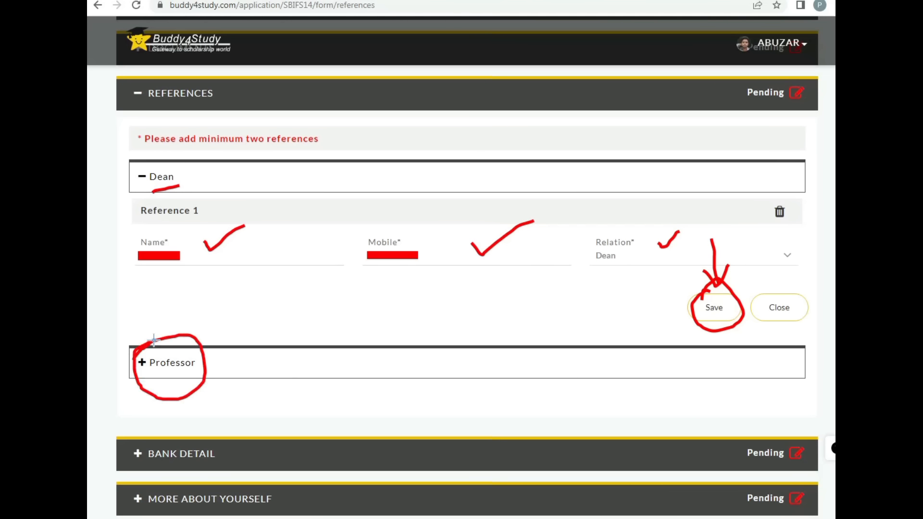
pyautogui.moveTo(230, 375); pyautogui.dragTo(315, 362)
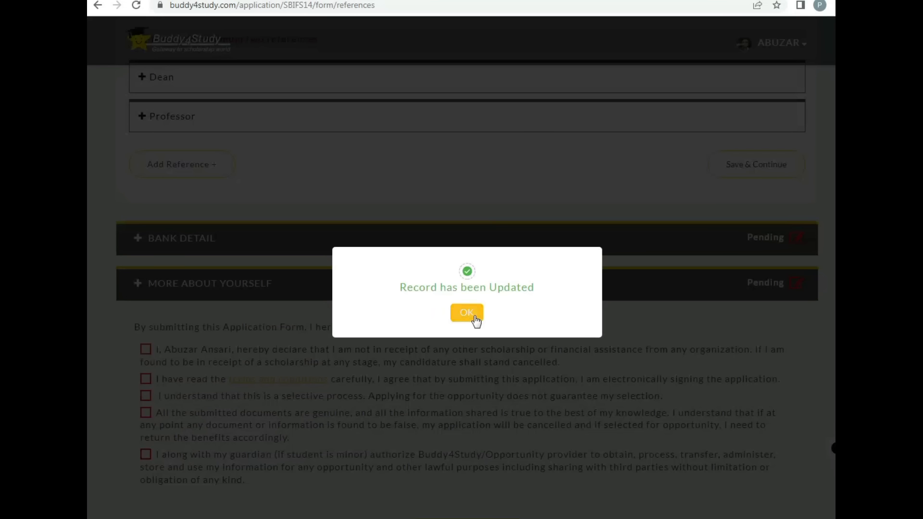
pyautogui.click(474, 316)
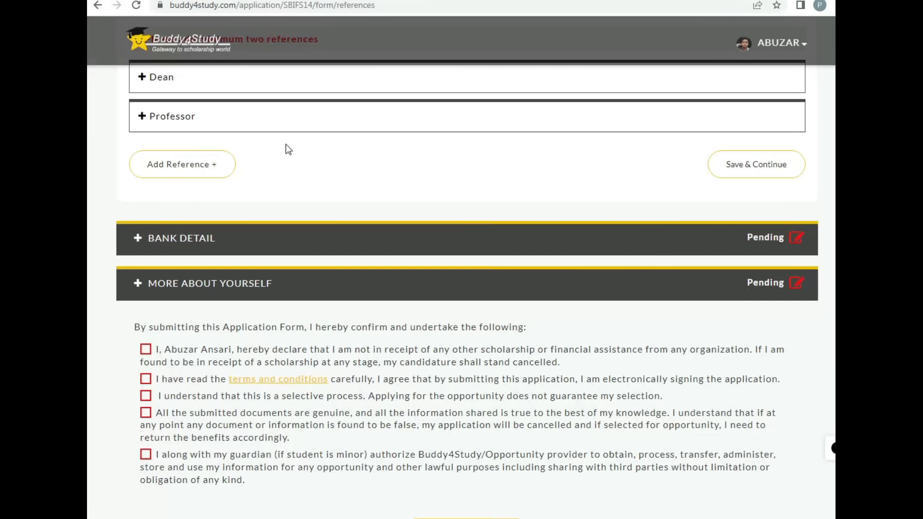
pyautogui.click(753, 166)
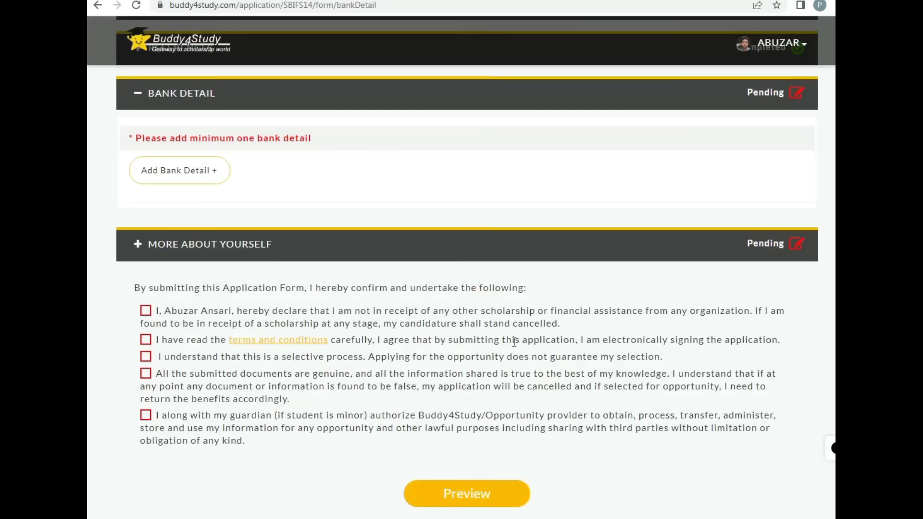
# Start a new bank detail entry, and circle and tick its Account Holder Name and Account Number fields.
pyautogui.scroll(3, 509, 331)
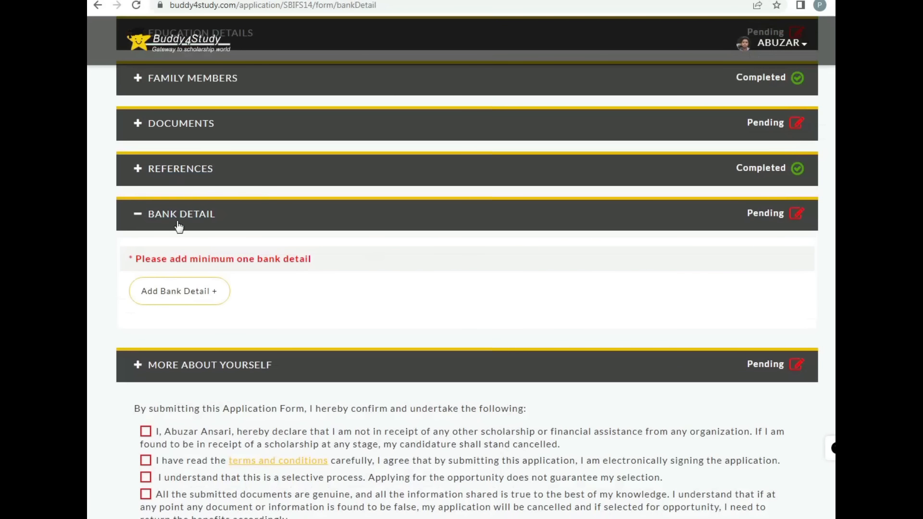
pyautogui.click(160, 298)
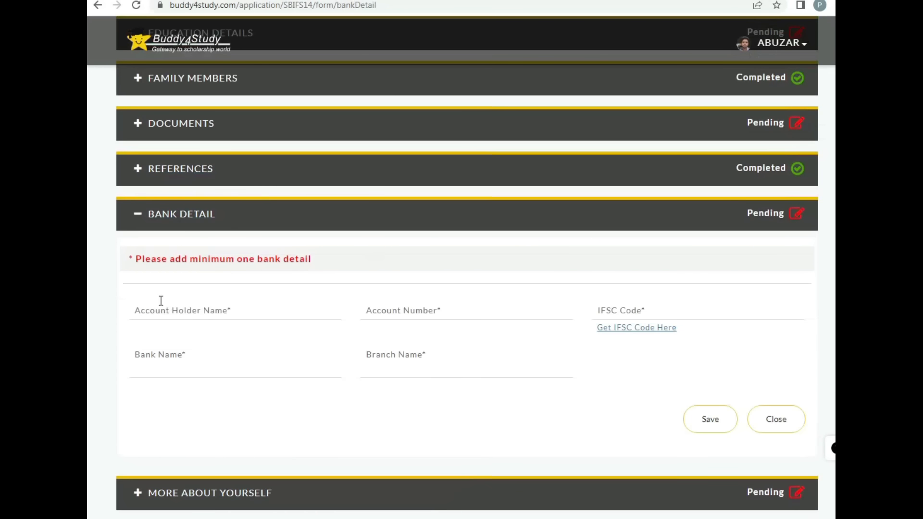
pyautogui.scroll(-1, 519, 328)
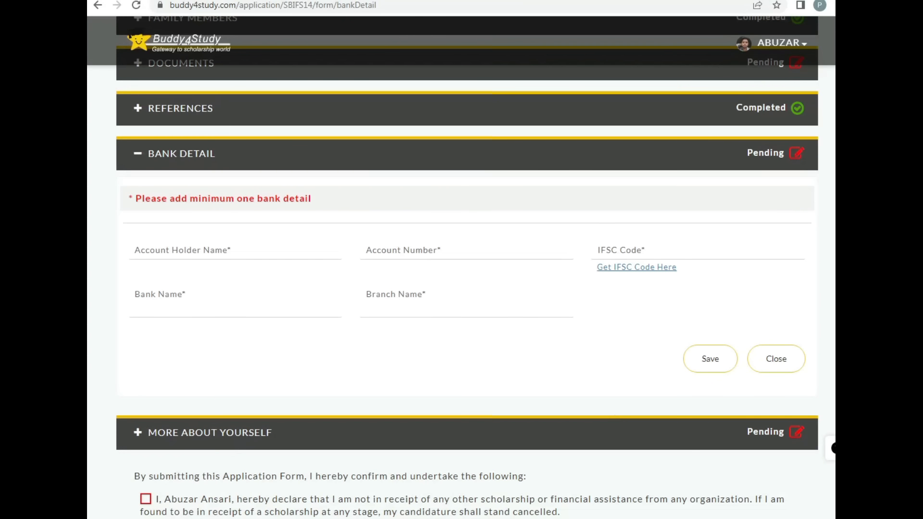
pyautogui.moveTo(127, 243)
pyautogui.mouseDown()
pyautogui.moveTo(222, 234)
pyautogui.moveTo(239, 251)
pyautogui.moveTo(207, 265)
pyautogui.moveTo(159, 268)
pyautogui.moveTo(124, 255)
pyautogui.mouseUp()
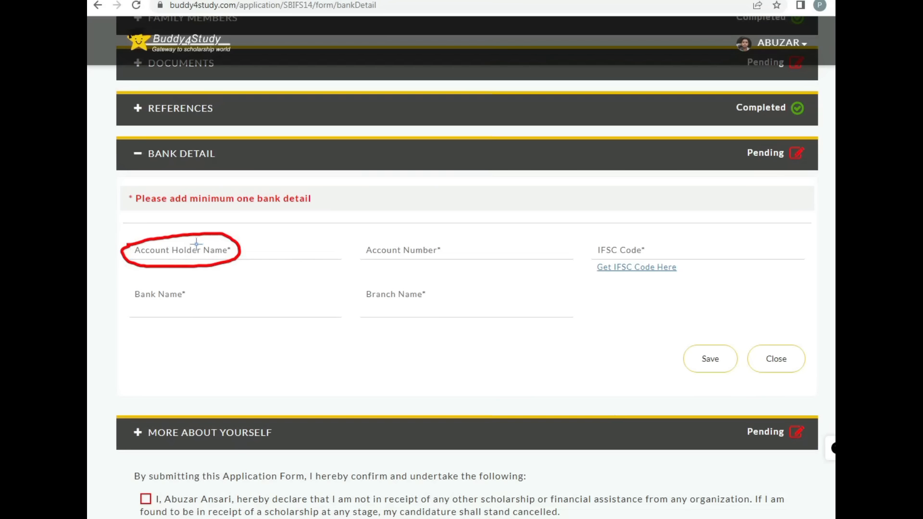
pyautogui.moveTo(238, 240); pyautogui.dragTo(258, 225)
pyautogui.moveTo(358, 239)
pyautogui.mouseDown()
pyautogui.moveTo(459, 236)
pyautogui.moveTo(460, 262)
pyautogui.moveTo(373, 267)
pyautogui.moveTo(364, 241)
pyautogui.mouseUp()
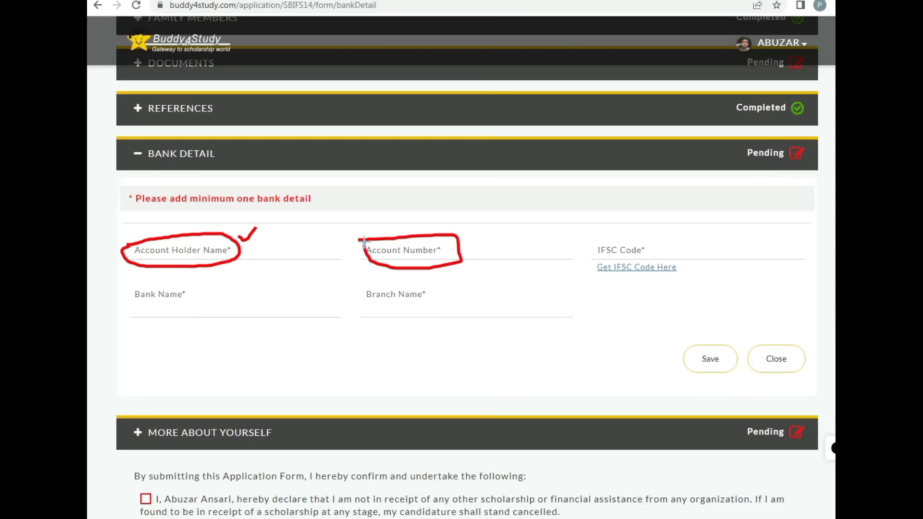
pyautogui.moveTo(449, 243)
pyautogui.mouseDown()
pyautogui.moveTo(455, 253)
pyautogui.moveTo(482, 237)
pyautogui.mouseUp()
# Circle IFSC Code with an arrow, tick Bank Name and Branch Name, and draw a mark pointing to Save.
pyautogui.moveTo(582, 241)
pyautogui.mouseDown()
pyautogui.moveTo(617, 235)
pyautogui.moveTo(570, 250)
pyautogui.moveTo(605, 243)
pyautogui.mouseUp()
pyautogui.moveTo(694, 209)
pyautogui.mouseDown()
pyautogui.moveTo(674, 235)
pyautogui.moveTo(689, 232)
pyautogui.mouseUp()
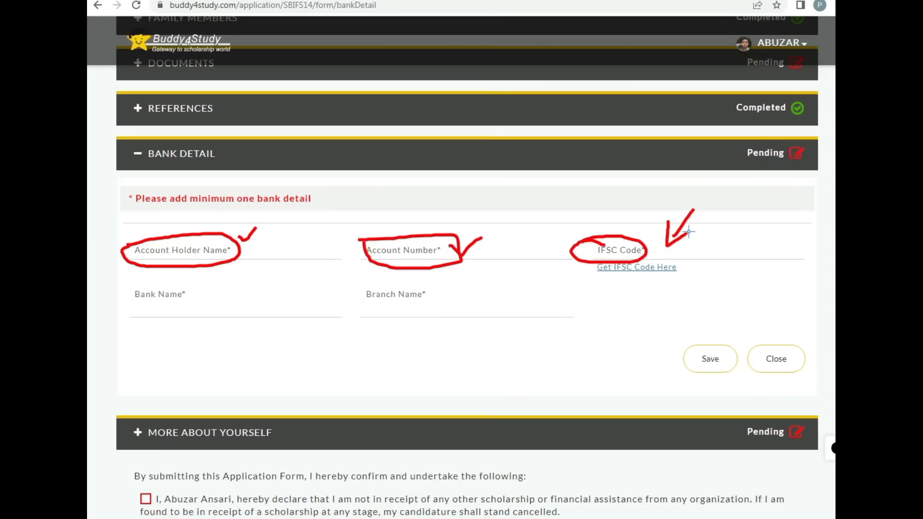
pyautogui.moveTo(184, 302); pyautogui.dragTo(228, 292)
pyautogui.moveTo(415, 295); pyautogui.dragTo(474, 279)
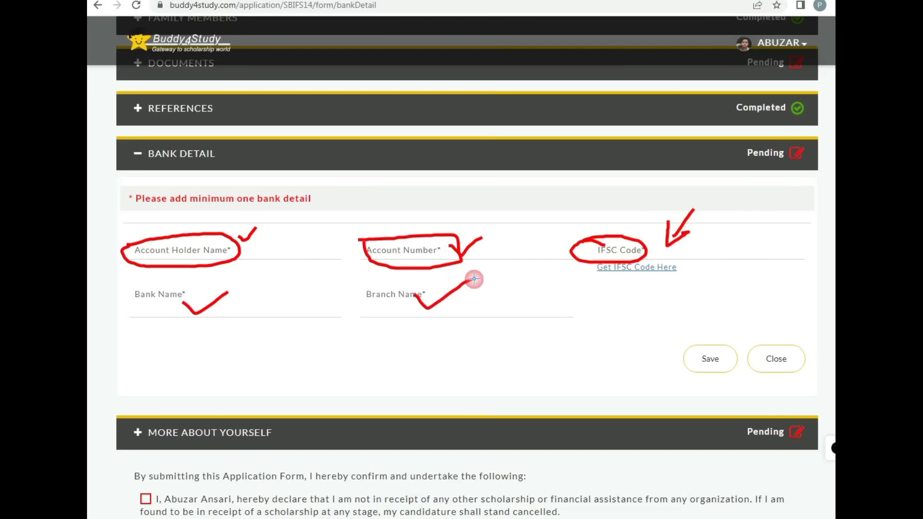
pyautogui.moveTo(720, 290)
pyautogui.mouseDown()
pyautogui.moveTo(723, 345)
pyautogui.moveTo(735, 322)
pyautogui.mouseUp()
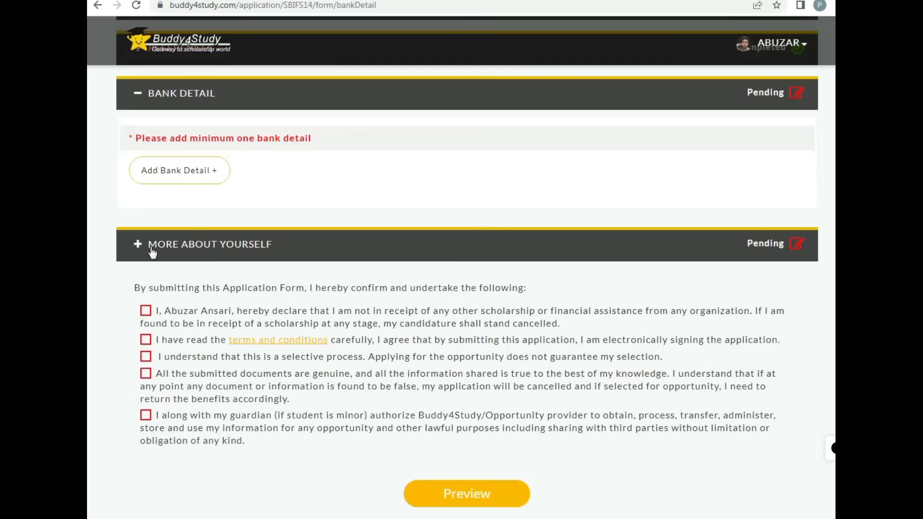
# Open the More About Yourself section, highlight Q.1 and its example topics, and tick its answer area.
pyautogui.click(237, 250)
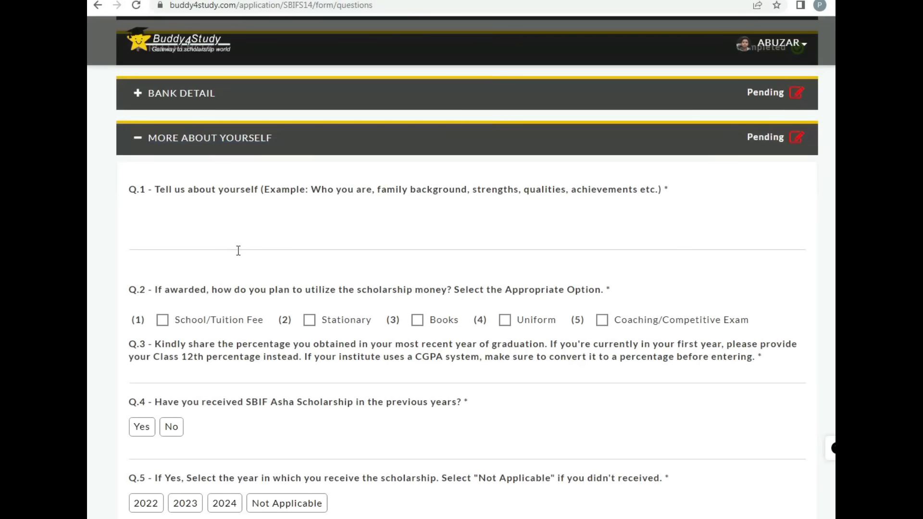
pyautogui.scroll(1, 462, 265)
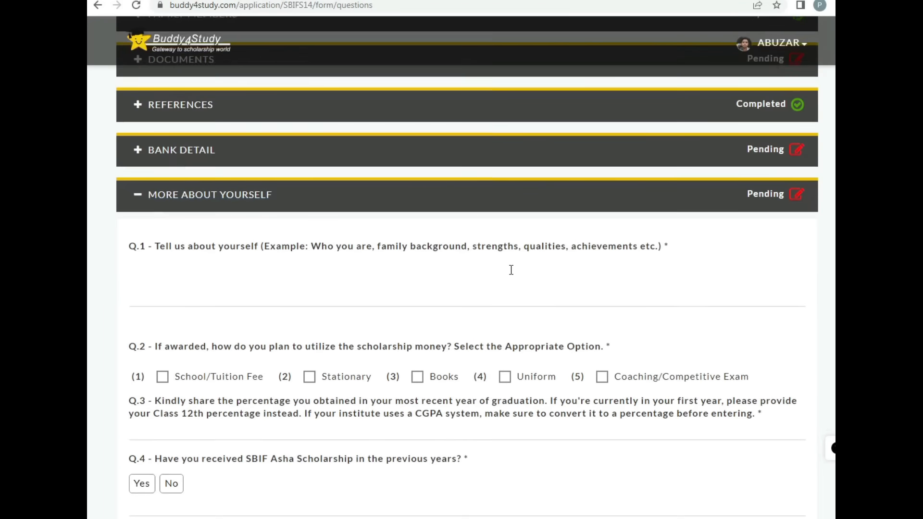
pyautogui.scroll(-1, 512, 269)
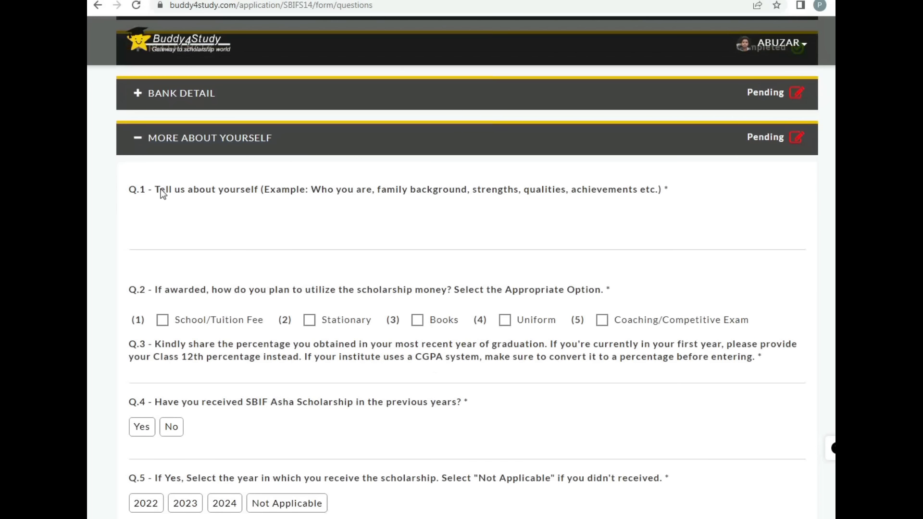
pyautogui.moveTo(198, 190); pyautogui.dragTo(244, 191)
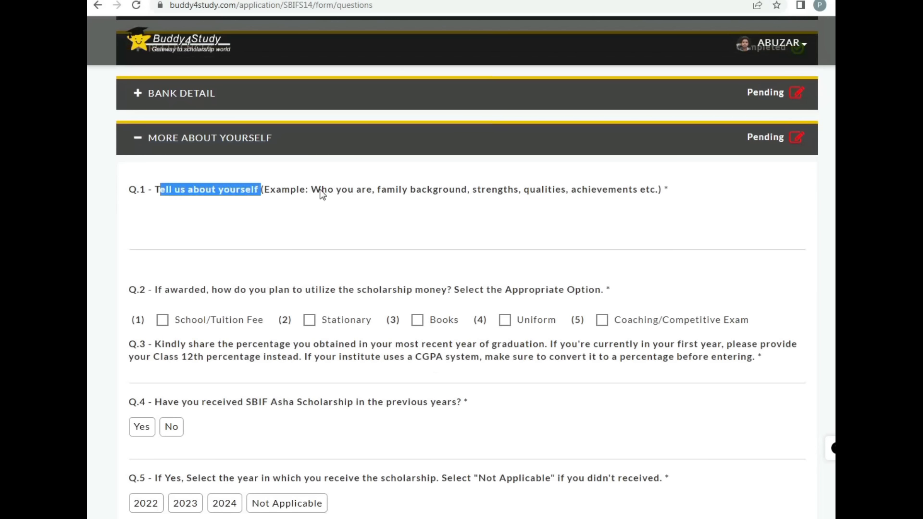
pyautogui.moveTo(322, 191); pyautogui.dragTo(372, 191)
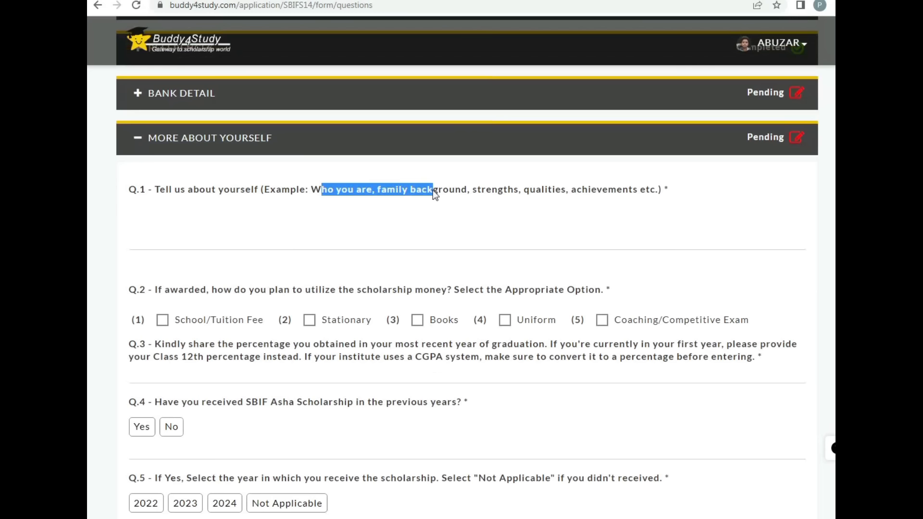
pyautogui.moveTo(476, 192); pyautogui.dragTo(638, 195)
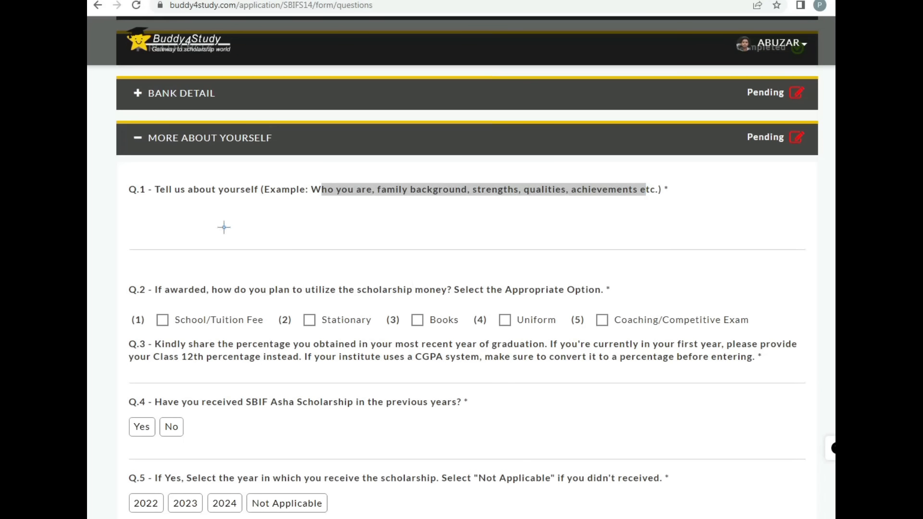
pyautogui.moveTo(219, 220); pyautogui.dragTo(256, 204)
# Underline the key words of Q.2 about how the scholarship money will be utilized and selecting the appropriate option.
pyautogui.moveTo(155, 300); pyautogui.dragTo(240, 298)
pyautogui.moveTo(347, 304); pyautogui.dragTo(592, 297)
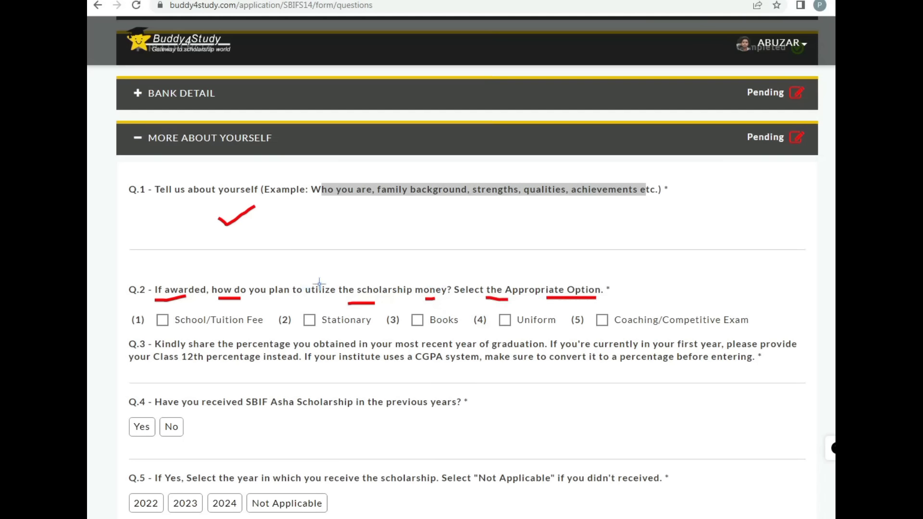
# Circle "If awarded" in Q.2 and underline the School/Tuition Fee, Stationary, Books, Uniform and Coaching/Competitive Exam options.
pyautogui.moveTo(174, 282)
pyautogui.mouseDown()
pyautogui.moveTo(215, 291)
pyautogui.moveTo(142, 288)
pyautogui.moveTo(163, 275)
pyautogui.mouseUp()
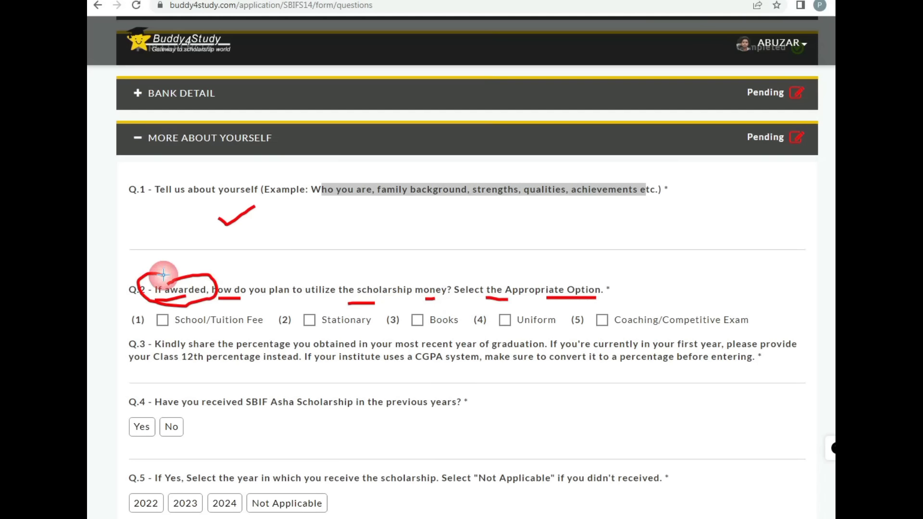
pyautogui.moveTo(176, 327); pyautogui.dragTo(257, 330)
pyautogui.moveTo(329, 327); pyautogui.dragTo(355, 326)
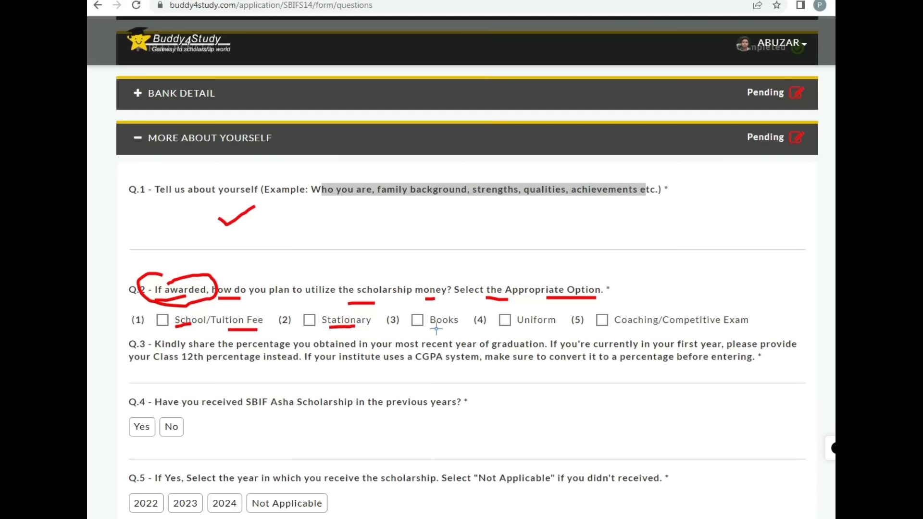
pyautogui.moveTo(435, 329); pyautogui.dragTo(460, 329)
pyautogui.moveTo(528, 327); pyautogui.dragTo(551, 327)
pyautogui.moveTo(637, 332); pyautogui.dragTo(733, 334)
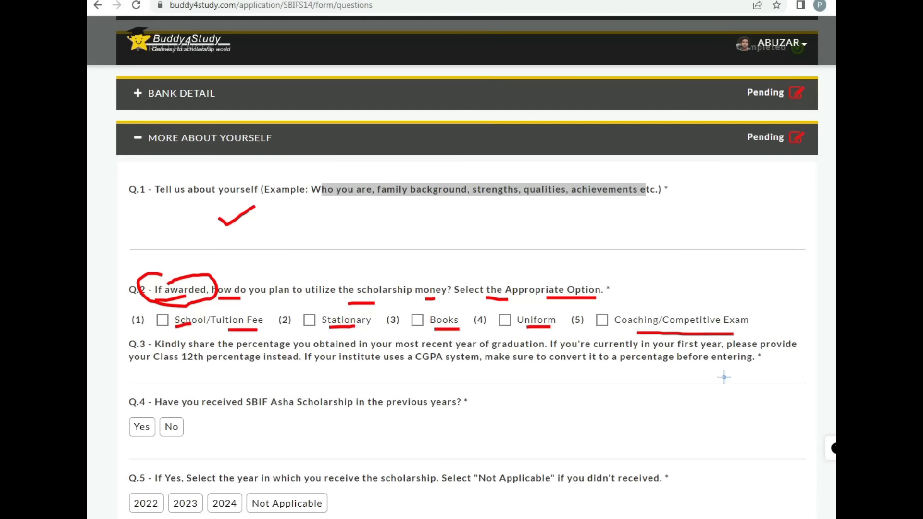
# Select School/Tuition Fee, Stationary, Books, Uniform and Coaching/Competitive Exam as the answers to Q.2.
pyautogui.click(162, 319)
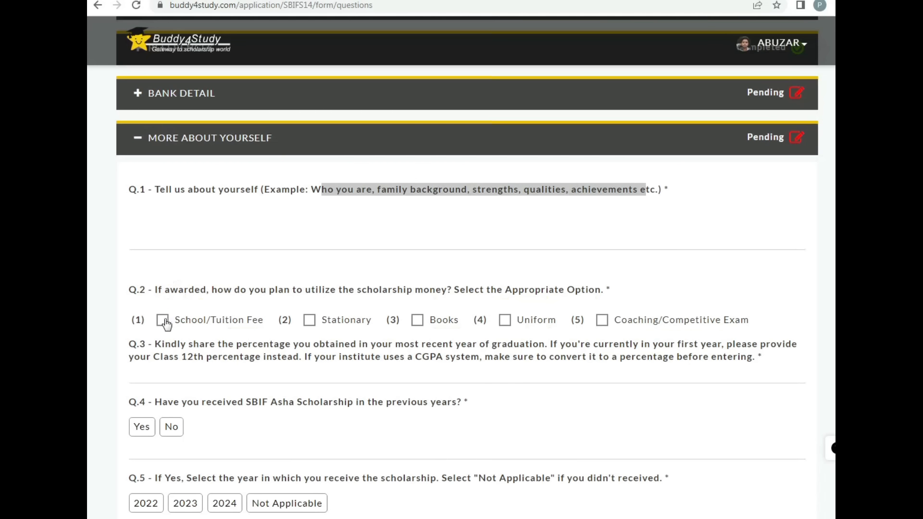
pyautogui.click(310, 321)
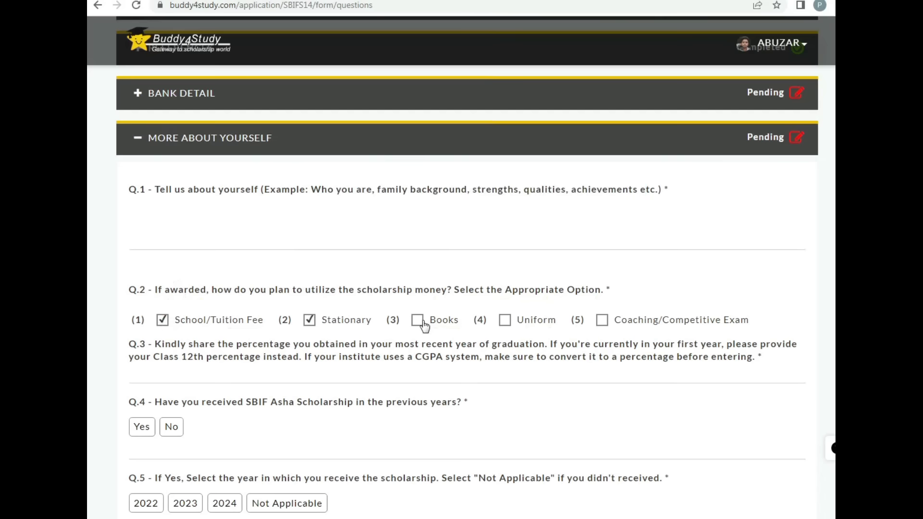
pyautogui.click(504, 321)
pyautogui.click(601, 321)
# Highlight Q.4 about receiving the SBIF Asha Scholarship in previous years and answer it with No.
pyautogui.scroll(-1, 323, 357)
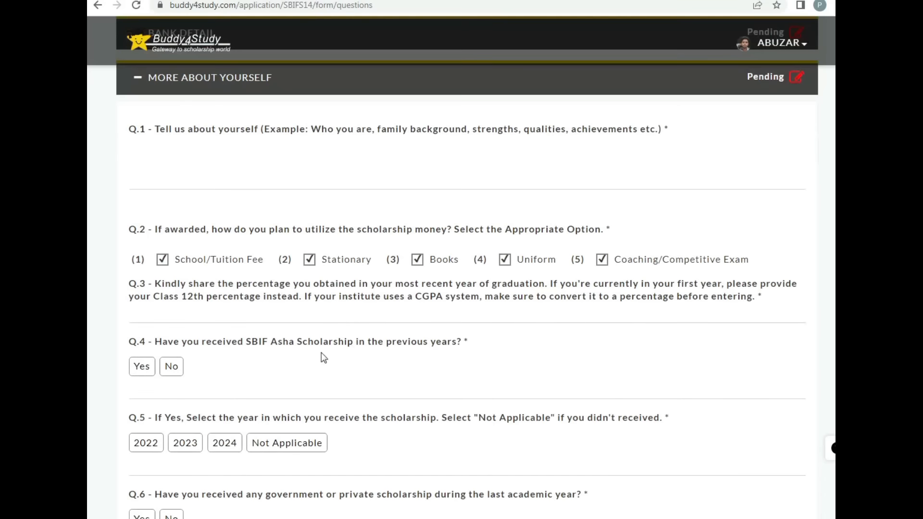
pyautogui.moveTo(154, 342); pyautogui.dragTo(266, 350)
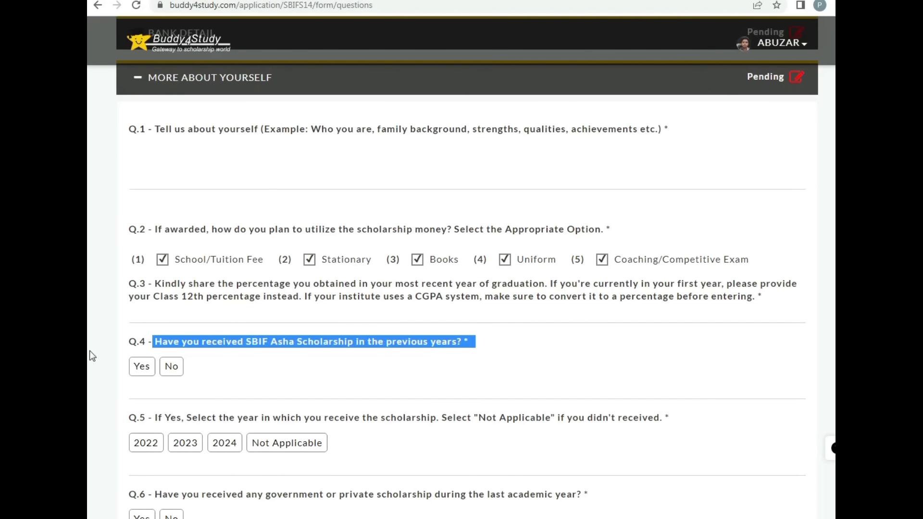
pyautogui.click(171, 367)
# Highlight Q.5, mark the 2022, 2023 and 2024 options, circle Not Applicable, and choose Not Applicable as the answer.
pyautogui.scroll(-2, 406, 393)
pyautogui.moveTo(156, 298); pyautogui.dragTo(330, 303)
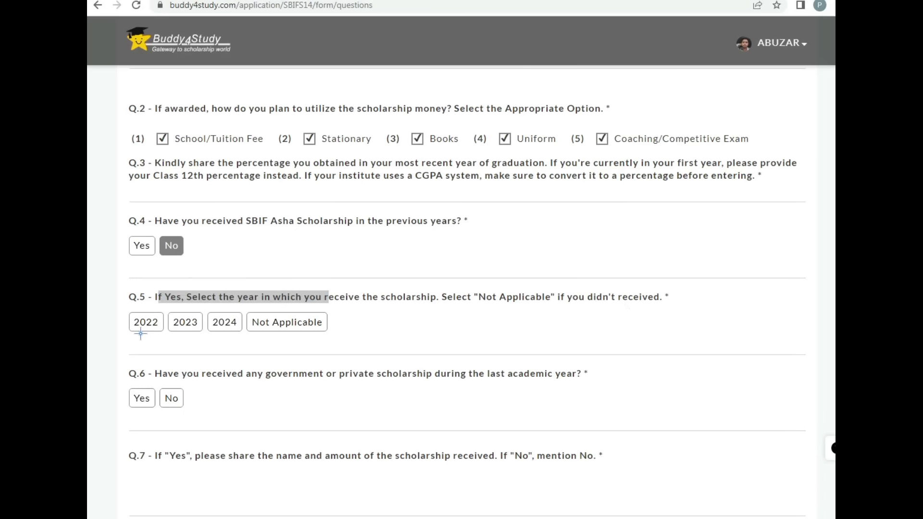
pyautogui.moveTo(141, 333)
pyautogui.mouseDown()
pyautogui.moveTo(188, 323)
pyautogui.moveTo(220, 333)
pyautogui.moveTo(230, 322)
pyautogui.mouseUp()
pyautogui.moveTo(331, 310)
pyautogui.mouseDown()
pyautogui.moveTo(404, 307)
pyautogui.moveTo(431, 250)
pyautogui.mouseUp()
pyautogui.moveTo(247, 319)
pyautogui.mouseDown()
pyautogui.moveTo(335, 321)
pyautogui.moveTo(284, 300)
pyautogui.moveTo(361, 300)
pyautogui.mouseUp()
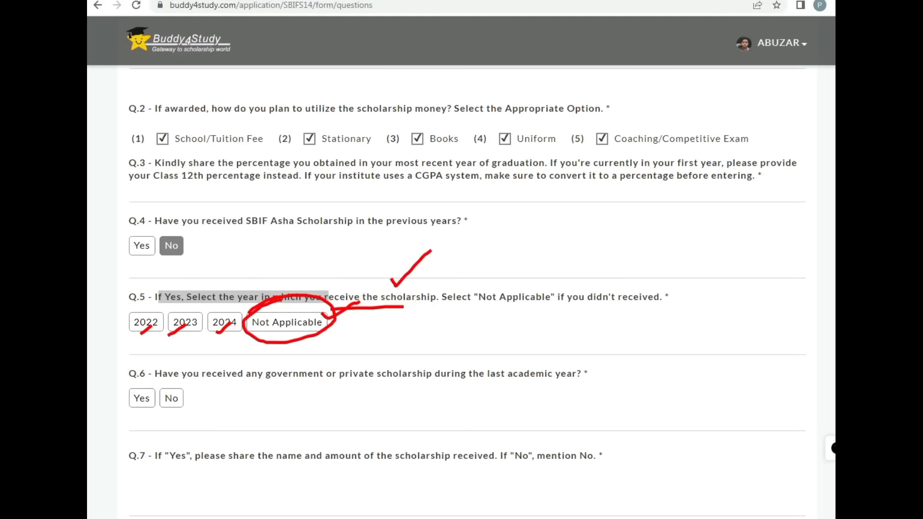
pyautogui.click(278, 325)
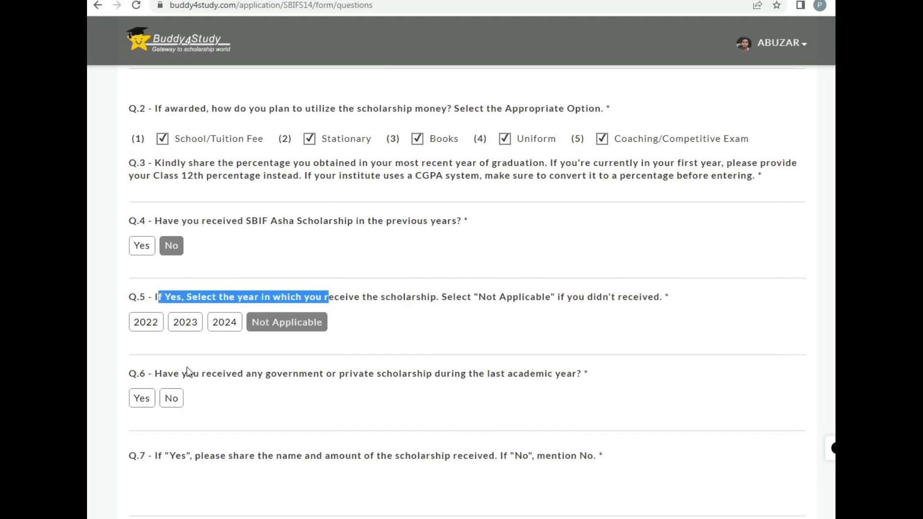
# Underline Q.6 about government or private scholarships received during the last academic year and answer it with Yes.
pyautogui.scroll(-4, 459, 398)
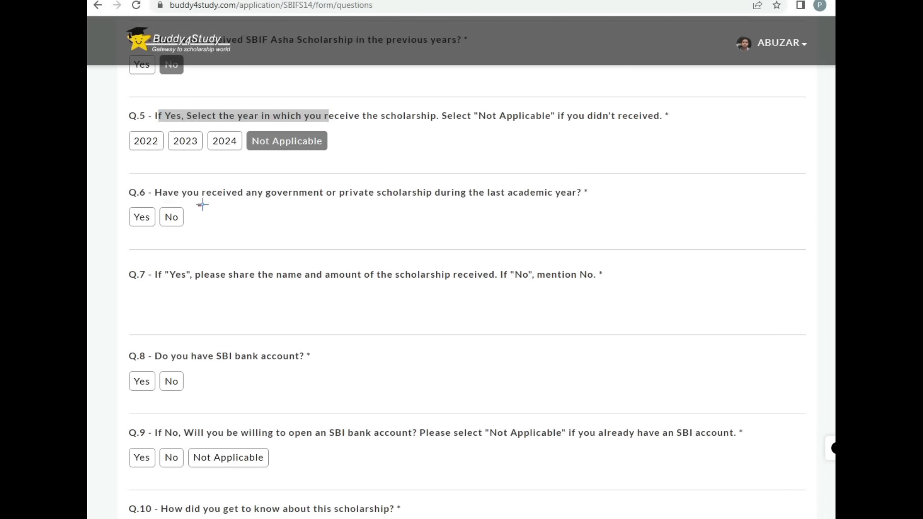
pyautogui.moveTo(202, 205); pyautogui.dragTo(239, 205)
pyautogui.moveTo(222, 199); pyautogui.dragTo(566, 202)
pyautogui.click(141, 220)
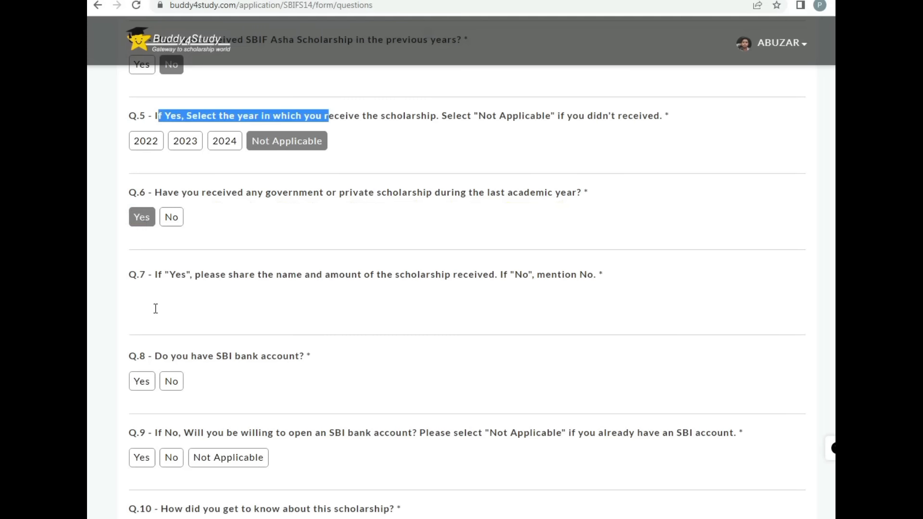
# Highlight Q.7 about the scholarship's name and amount, change the Q.6 answer to No, and enter NO for Q.7.
pyautogui.moveTo(159, 276); pyautogui.dragTo(416, 277)
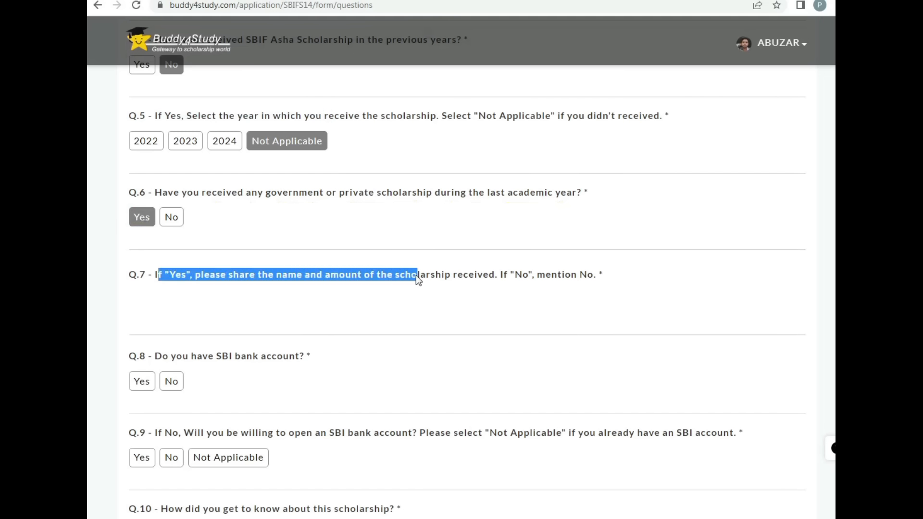
pyautogui.click(306, 305)
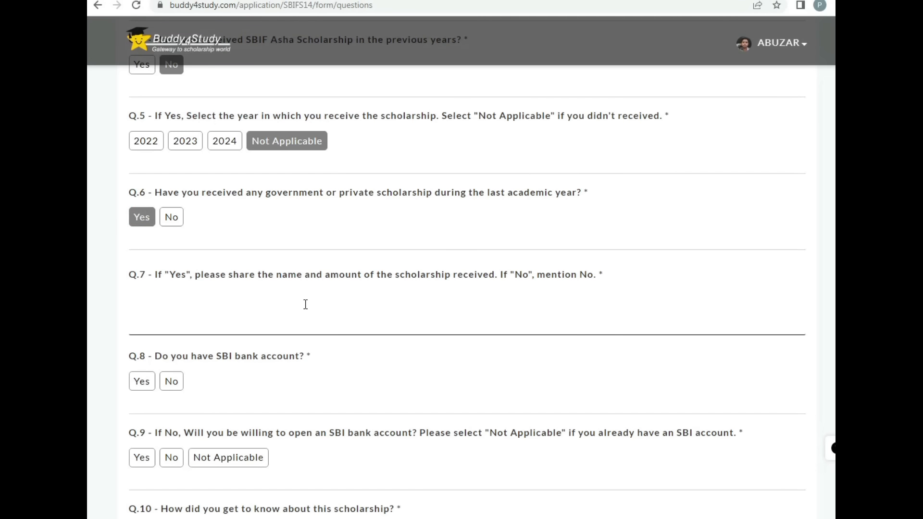
pyautogui.click(176, 218)
pyautogui.click(180, 311)
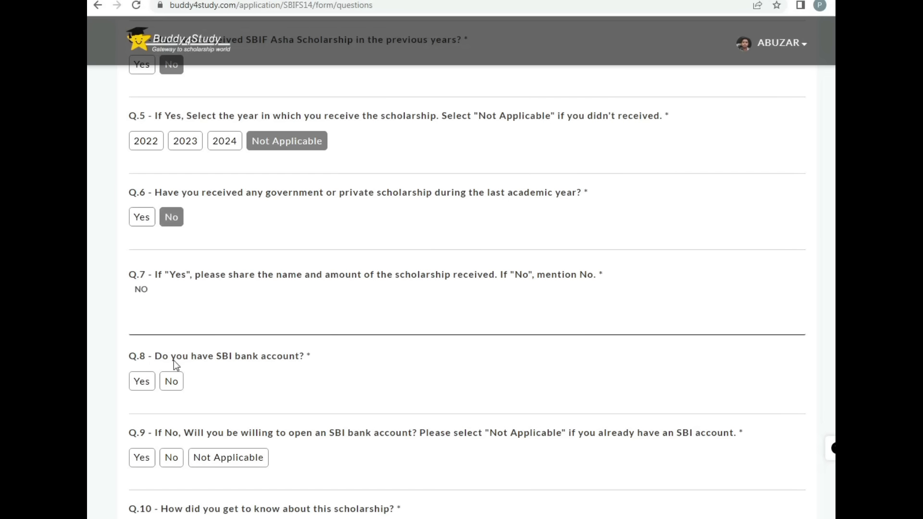
# Highlight Q.8 about having an SBI bank account and answer it with Yes.
pyautogui.moveTo(156, 360); pyautogui.dragTo(295, 362)
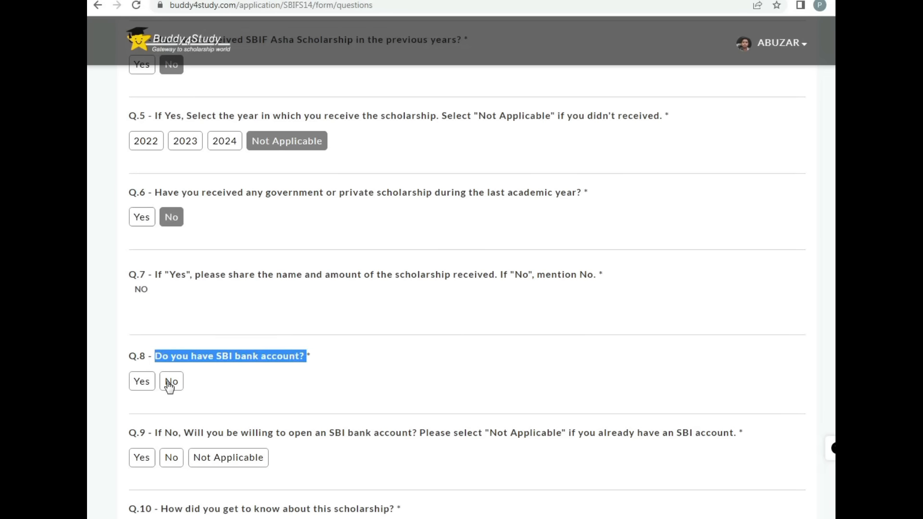
pyautogui.click(150, 383)
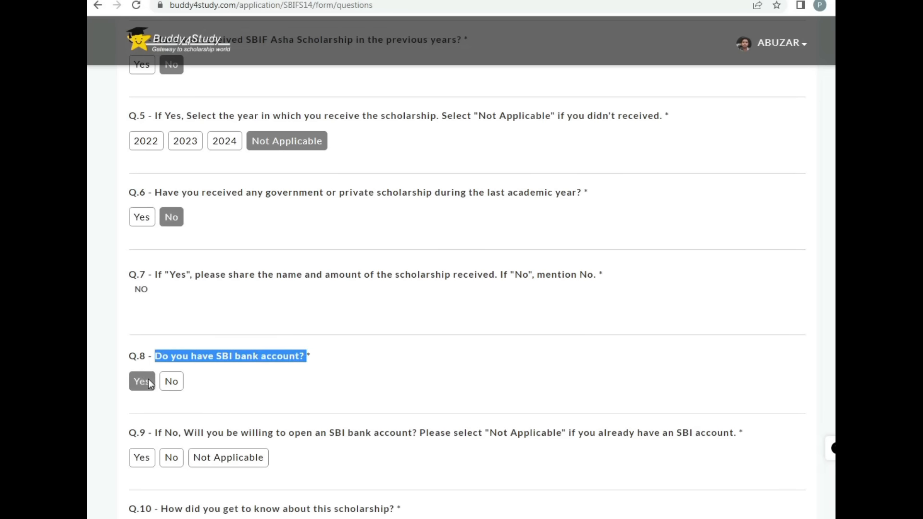
# Highlight the wording of Q.9 about opening an SBI bank account, and answer both Q.8 and Q.9 with No.
pyautogui.scroll(-3, 304, 361)
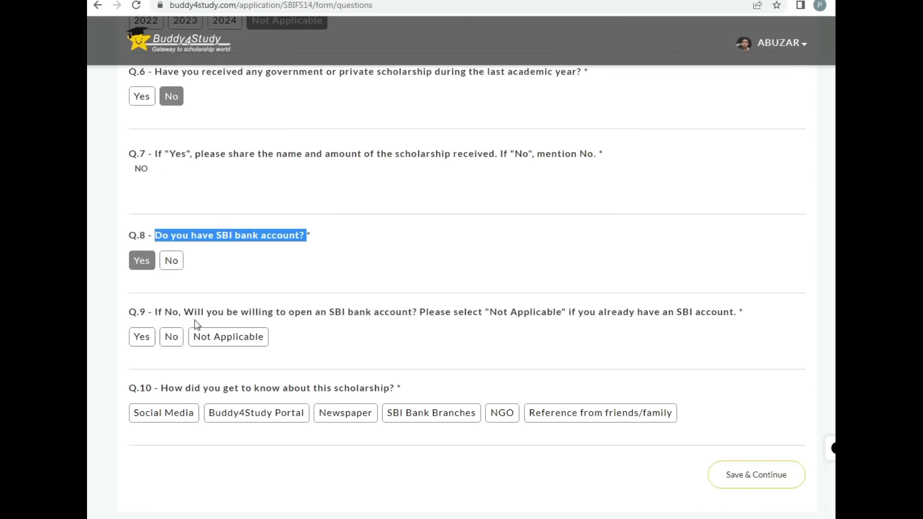
pyautogui.moveTo(158, 312); pyautogui.dragTo(410, 318)
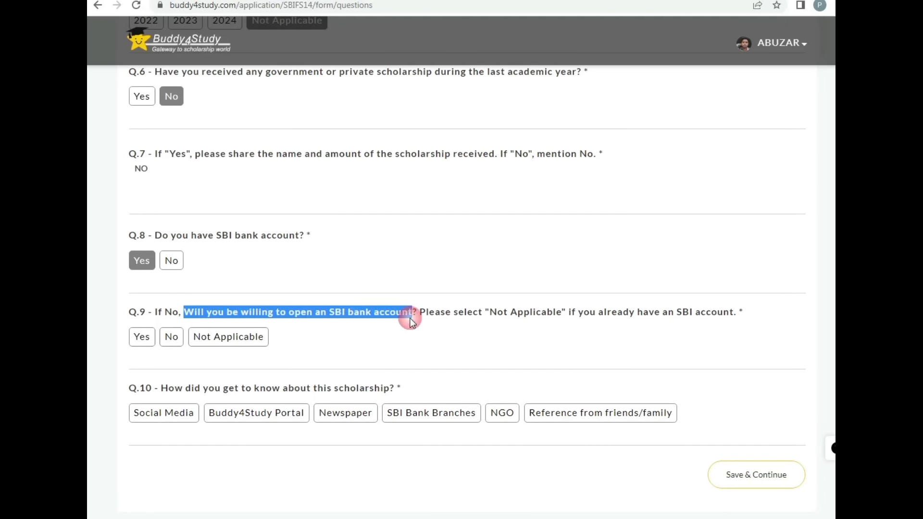
pyautogui.click(450, 313)
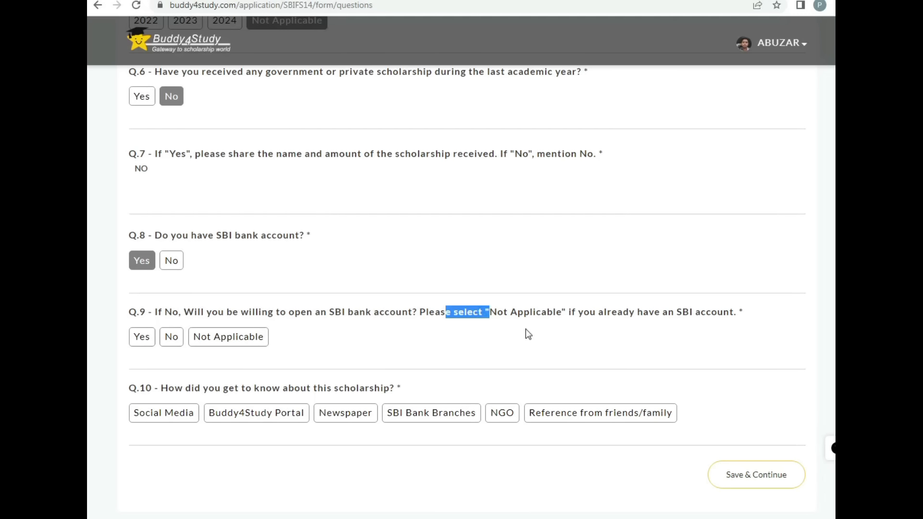
pyautogui.click(171, 262)
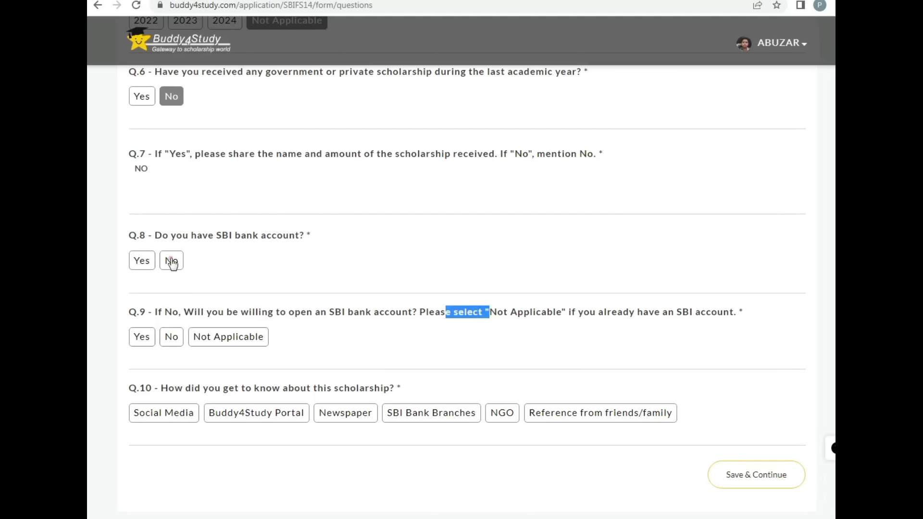
pyautogui.click(176, 342)
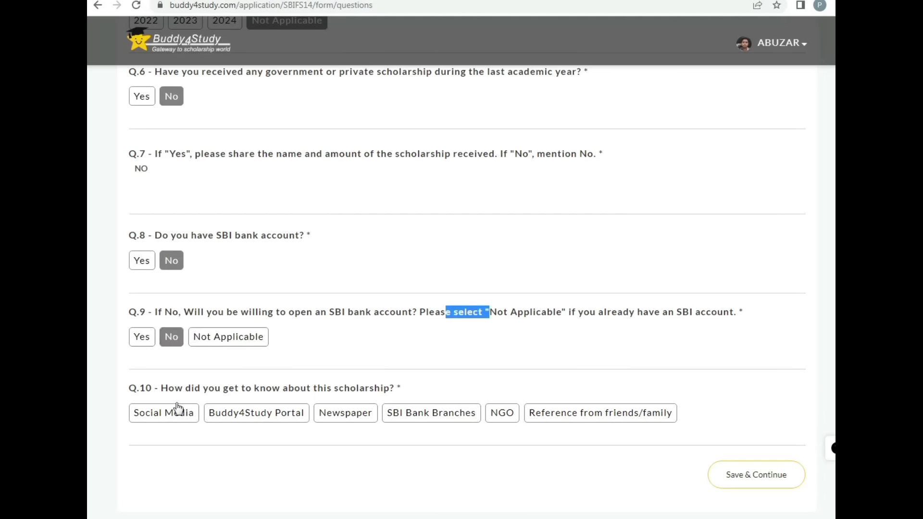
# Highlight Q.10 and answer it with Social Media, and save the More About Yourself section, dismissing its confirmation.
pyautogui.moveTo(163, 390); pyautogui.dragTo(432, 397)
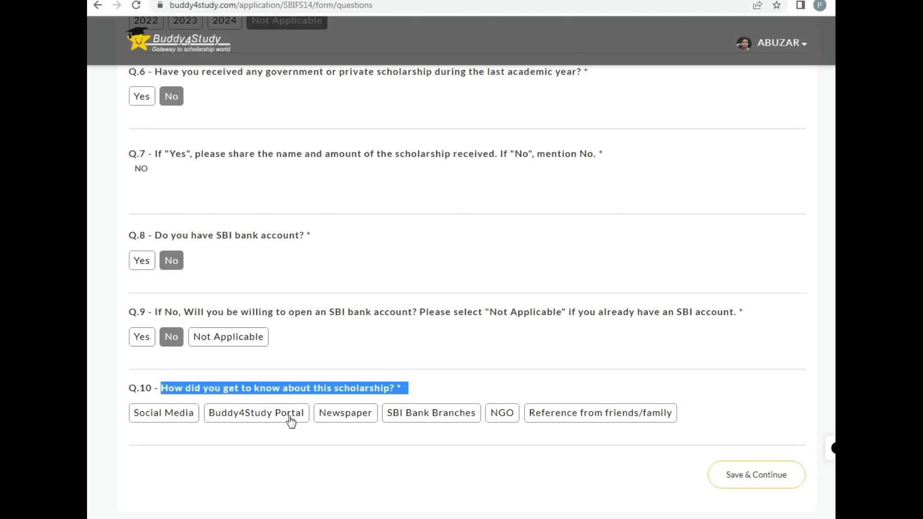
pyautogui.click(171, 416)
pyautogui.scroll(-4, 471, 414)
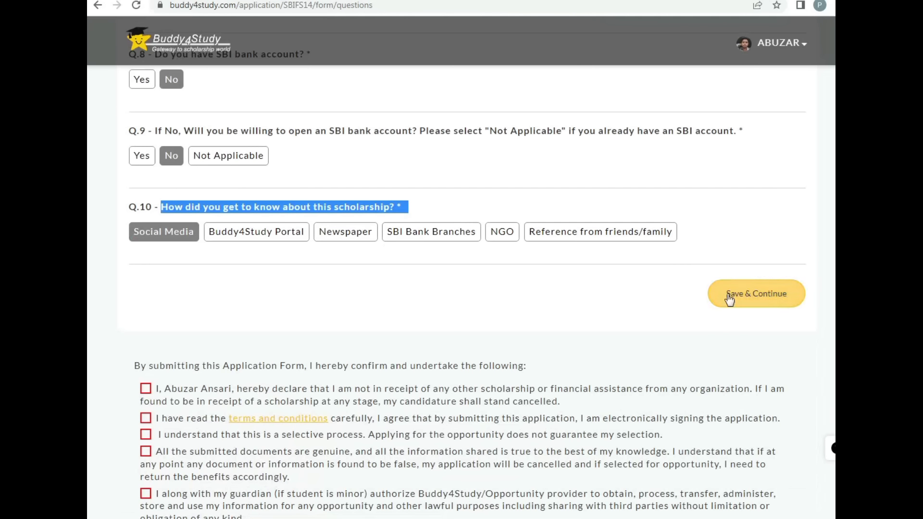
pyautogui.click(756, 294)
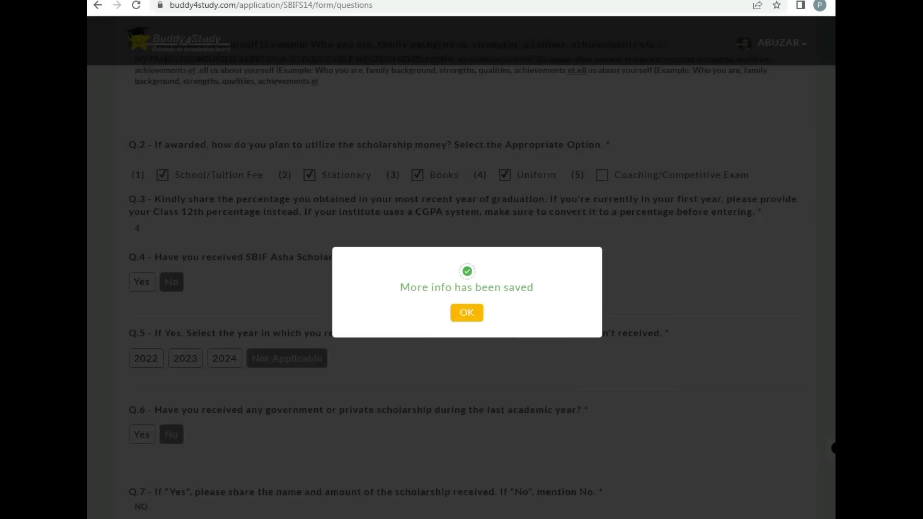
pyautogui.moveTo(402, 287); pyautogui.dragTo(565, 276)
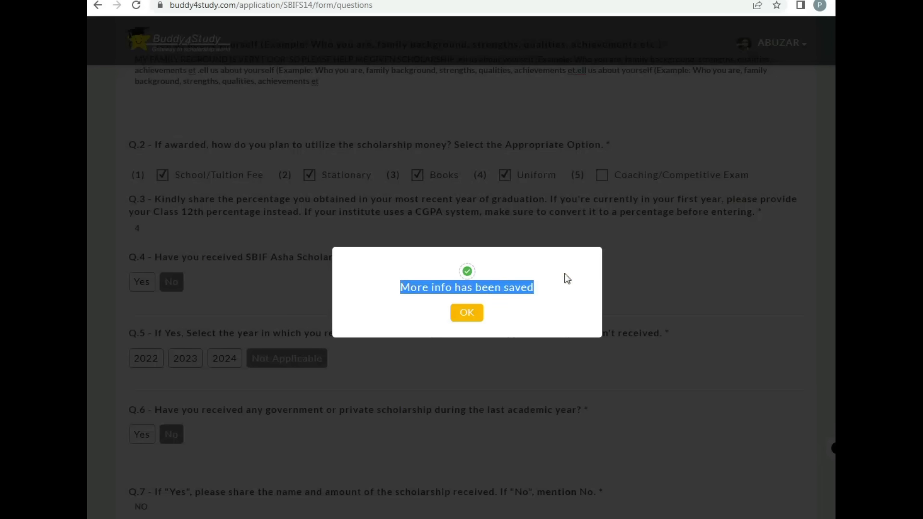
pyautogui.click(464, 314)
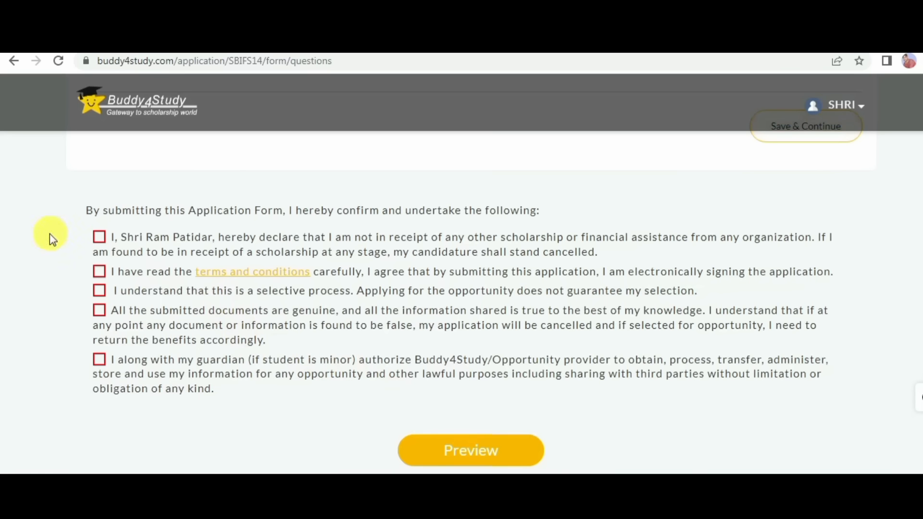
# Accept all five declarations below the application form and open the application preview.
pyautogui.click(100, 241)
pyautogui.click(99, 271)
pyautogui.click(99, 290)
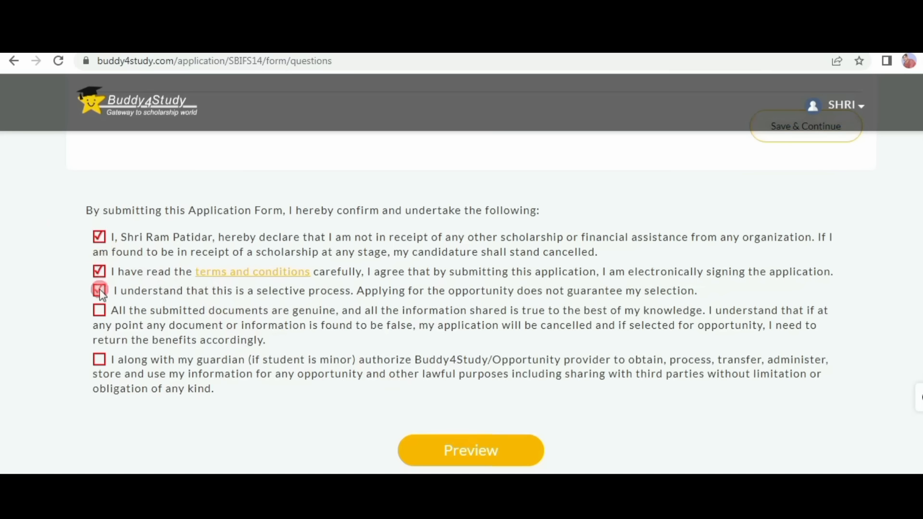
pyautogui.click(102, 313)
pyautogui.click(99, 359)
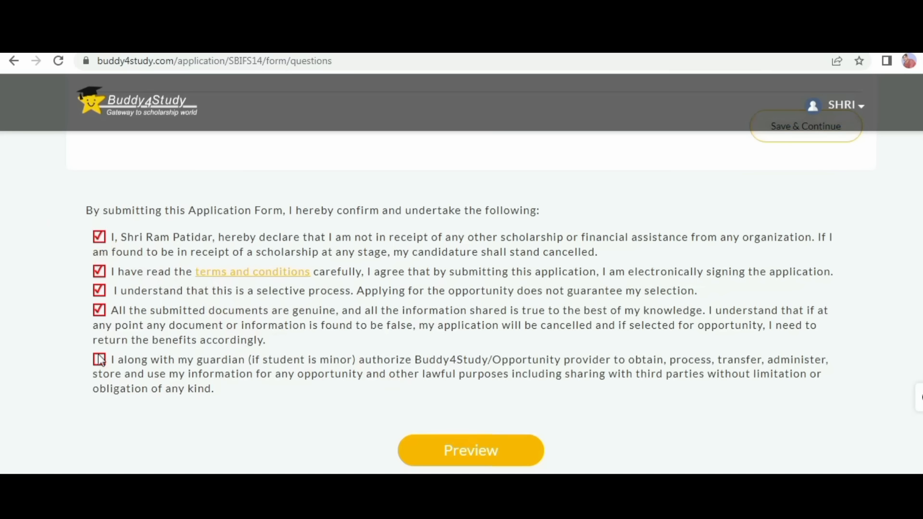
pyautogui.click(498, 452)
# Review the application preview from its beginning to its end and submit the application.
pyautogui.scroll(10, 377, 429)
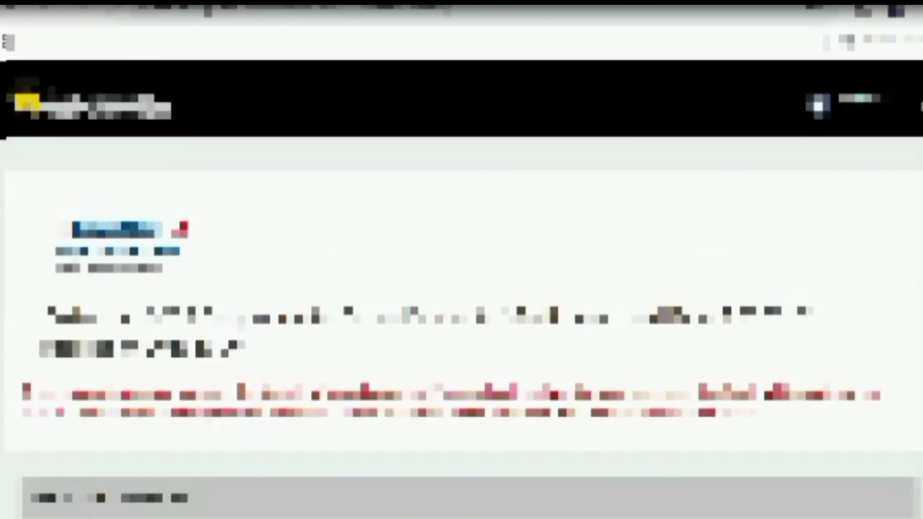
pyautogui.scroll(-8, 462, 288)
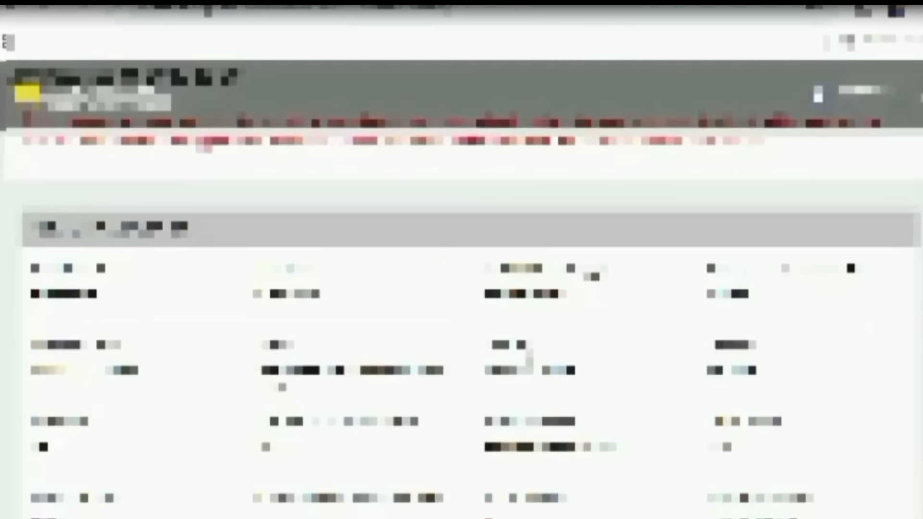
pyautogui.scroll(-10, 462, 288)
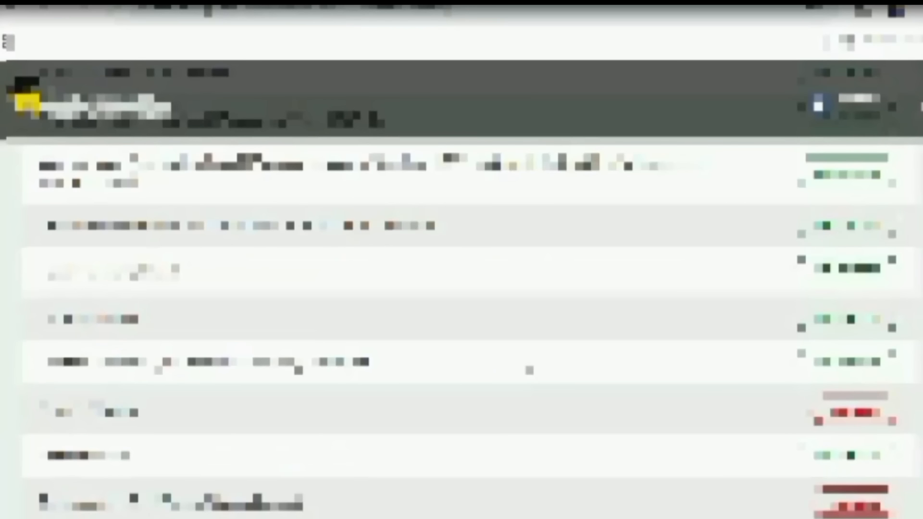
pyautogui.scroll(-10, 474, 457)
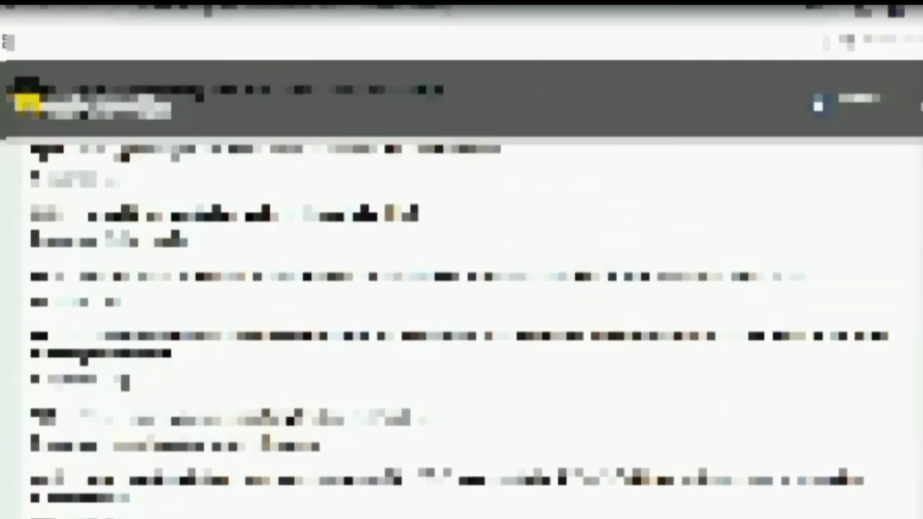
pyautogui.scroll(-10, 474, 457)
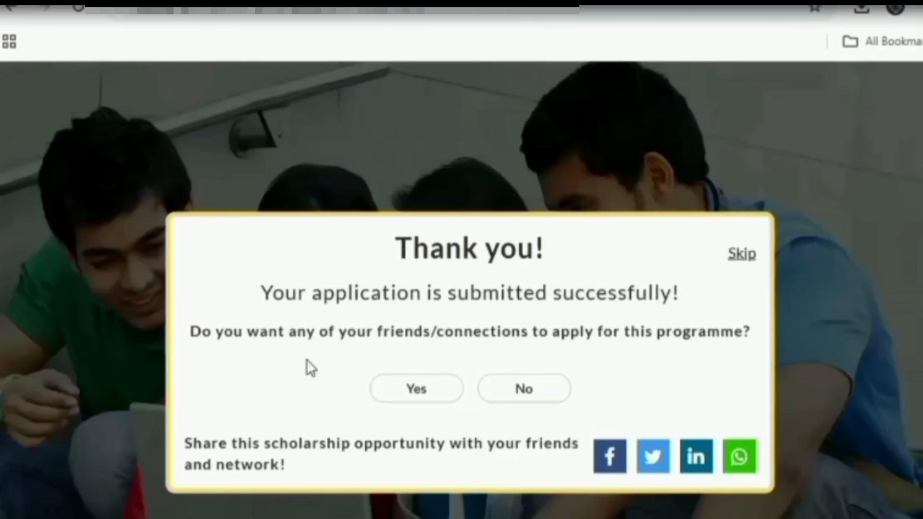
# Highlight the thank-you heading, the submission message and the question about friends applying, and clear the highlight.
pyautogui.moveTo(394, 234); pyautogui.dragTo(549, 248)
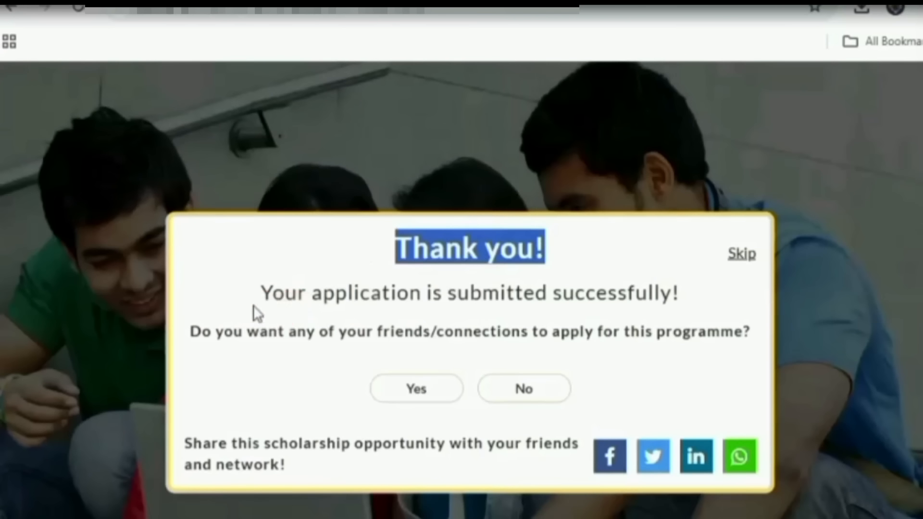
pyautogui.moveTo(261, 293); pyautogui.dragTo(690, 297)
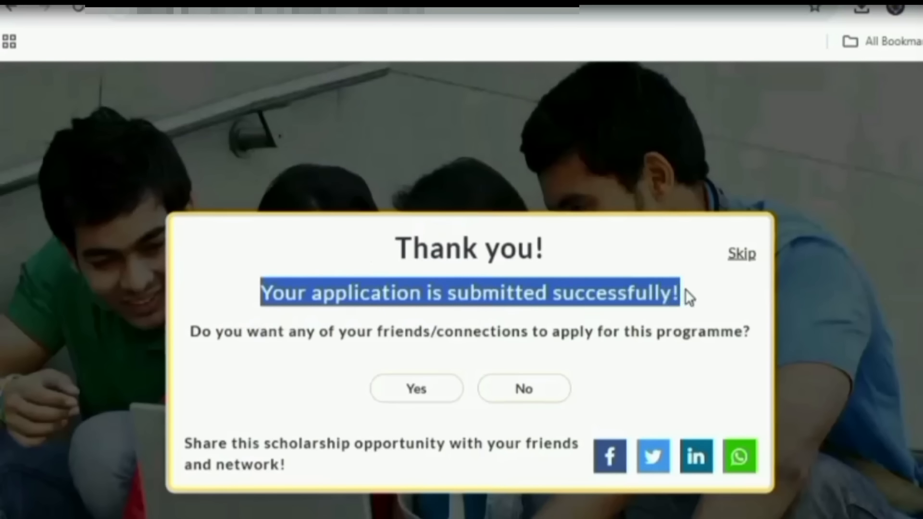
pyautogui.moveTo(191, 332); pyautogui.dragTo(697, 381)
pyautogui.click(664, 256)
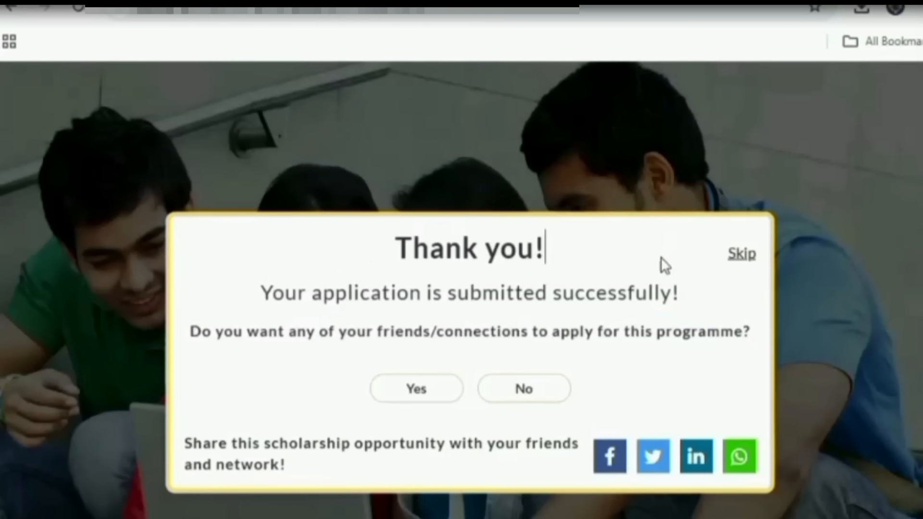